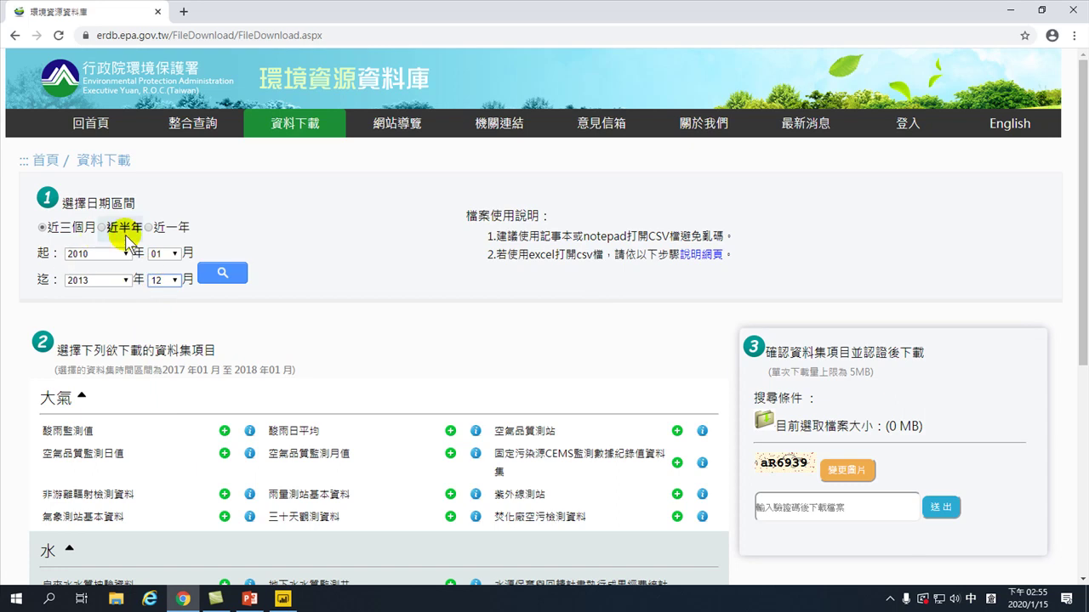
# - Apply the date range 2010/01 to 2013/12 and add the 空氣品質監測日值 dataset to the download selection
pyautogui.click(222, 276)
pyautogui.click(222, 276)
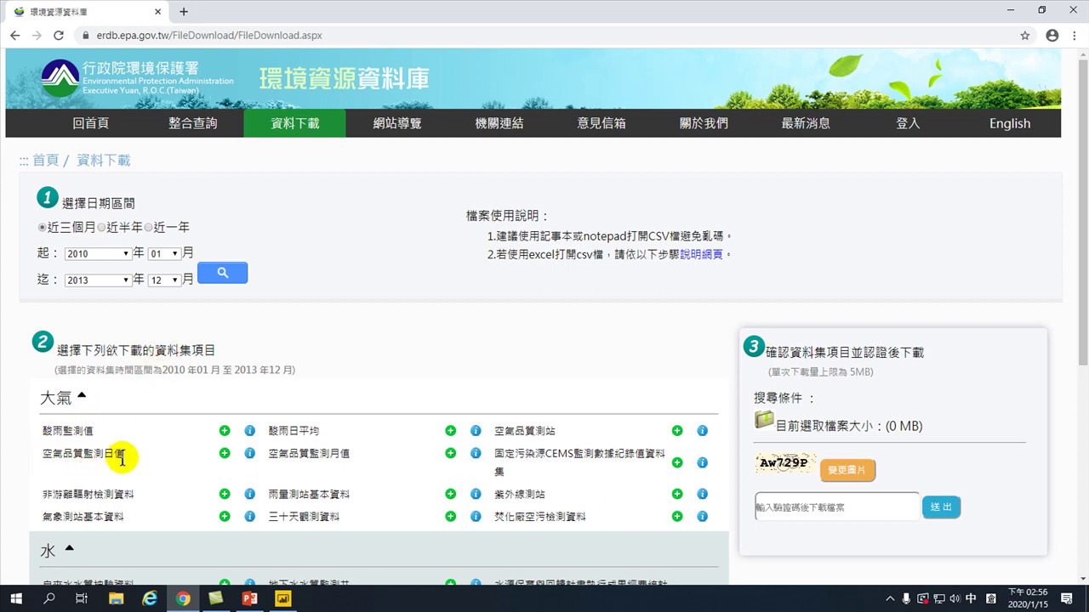
pyautogui.click(225, 457)
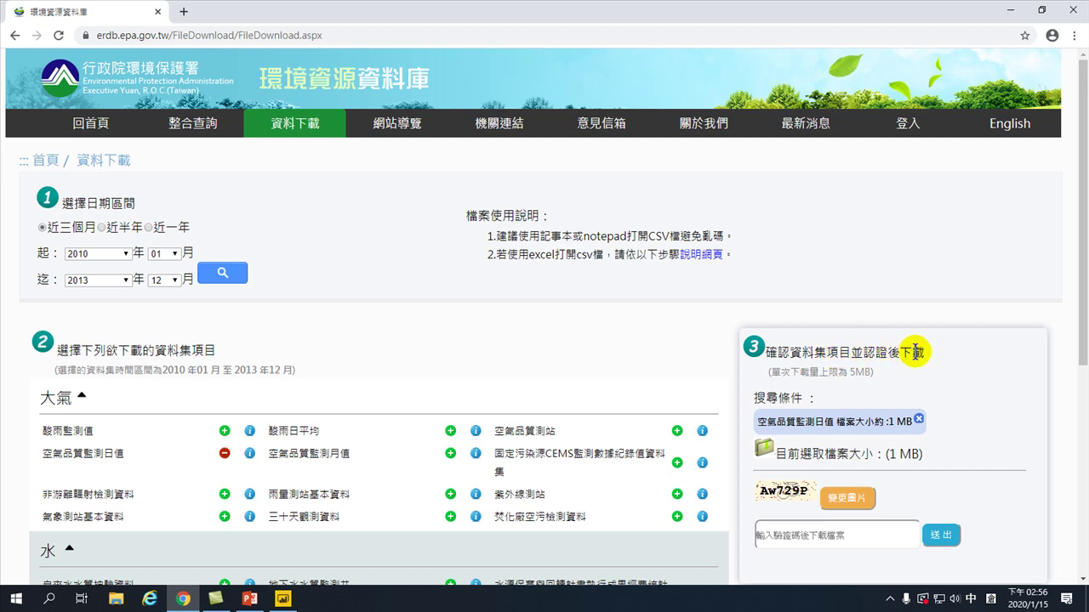
# - Try to submit the verification code from the image for the selected dataset
pyautogui.scroll(-1, 913, 366)
pyautogui.scroll(-1, 914, 366)
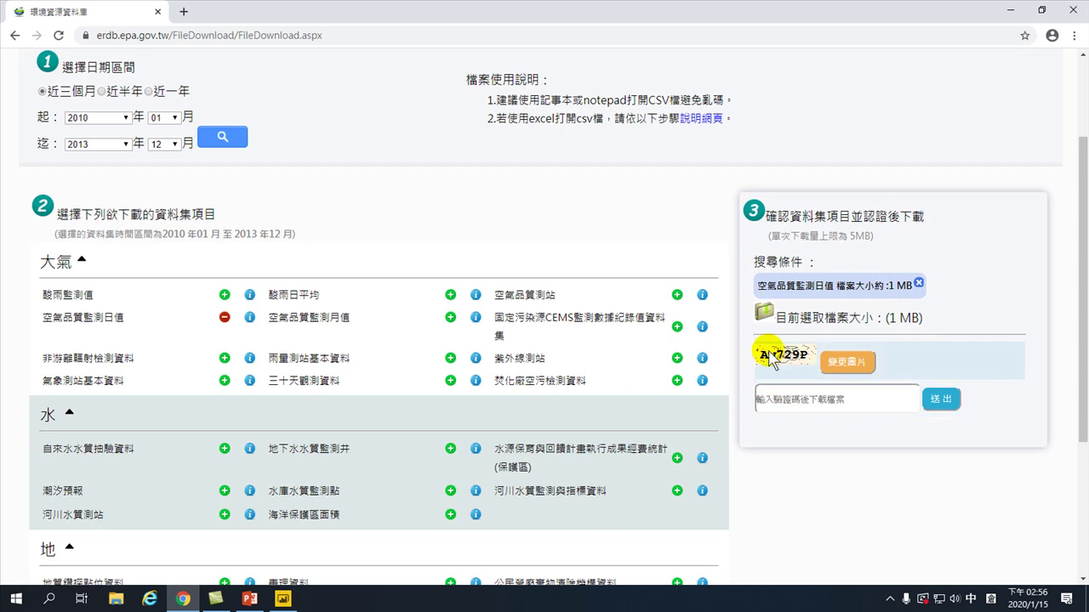
pyautogui.click(781, 399)
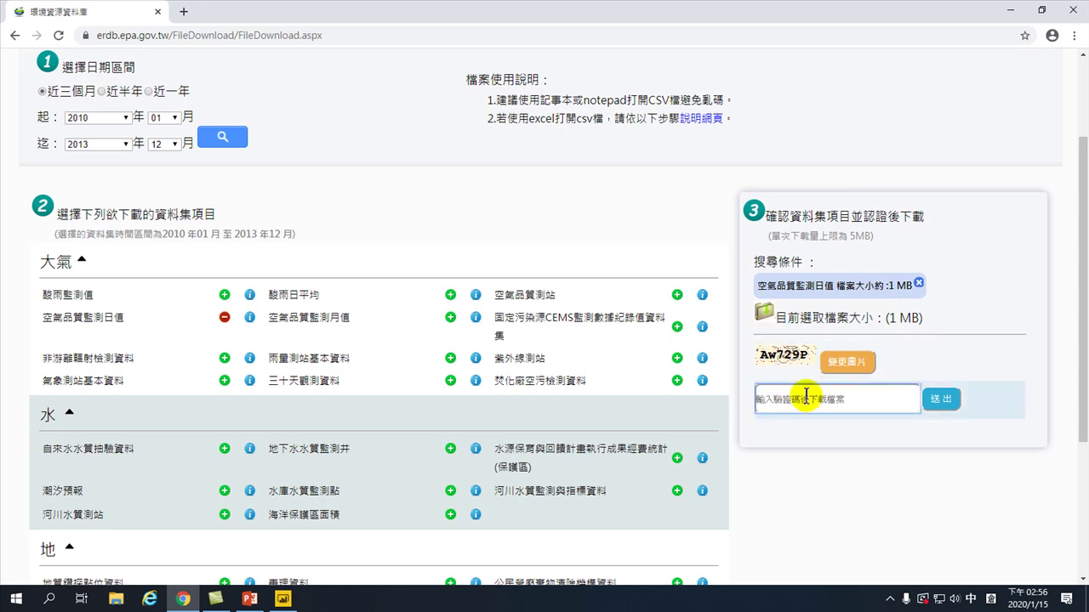
pyautogui.write('AW')
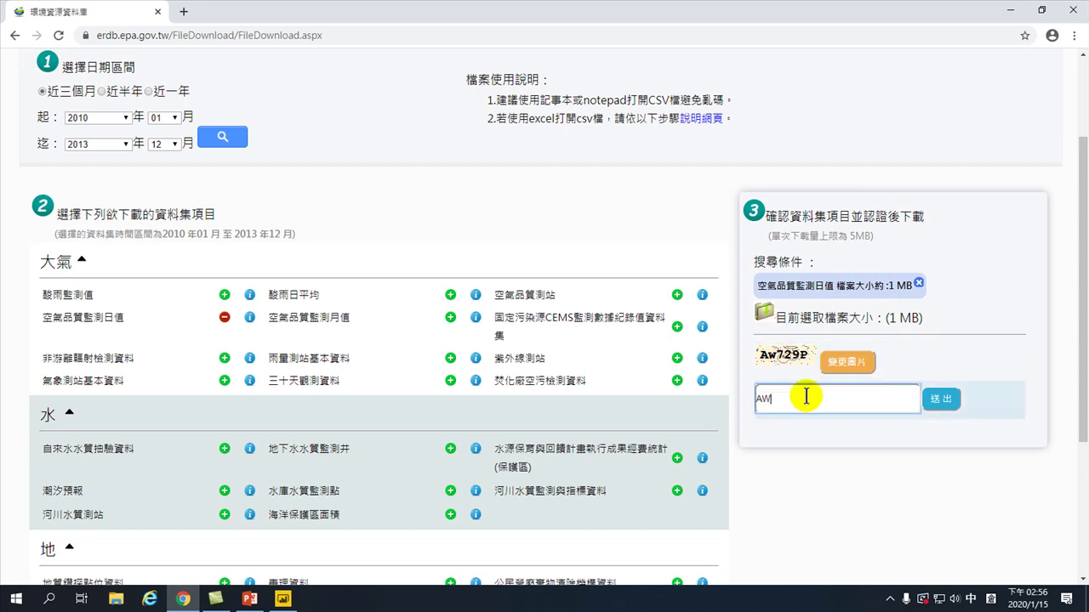
pyautogui.write('729P')
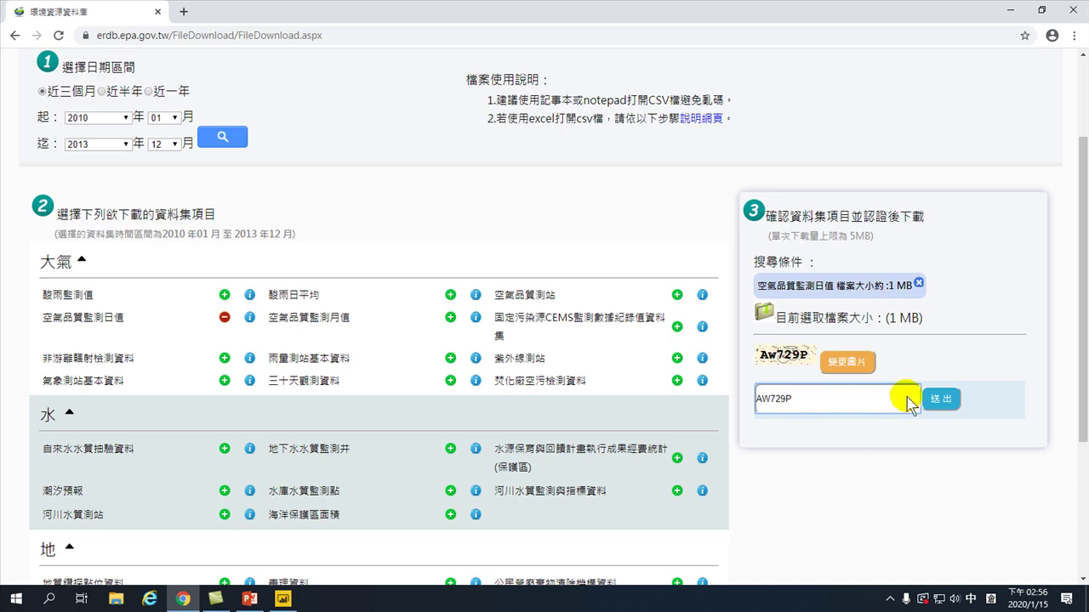
pyautogui.click(940, 400)
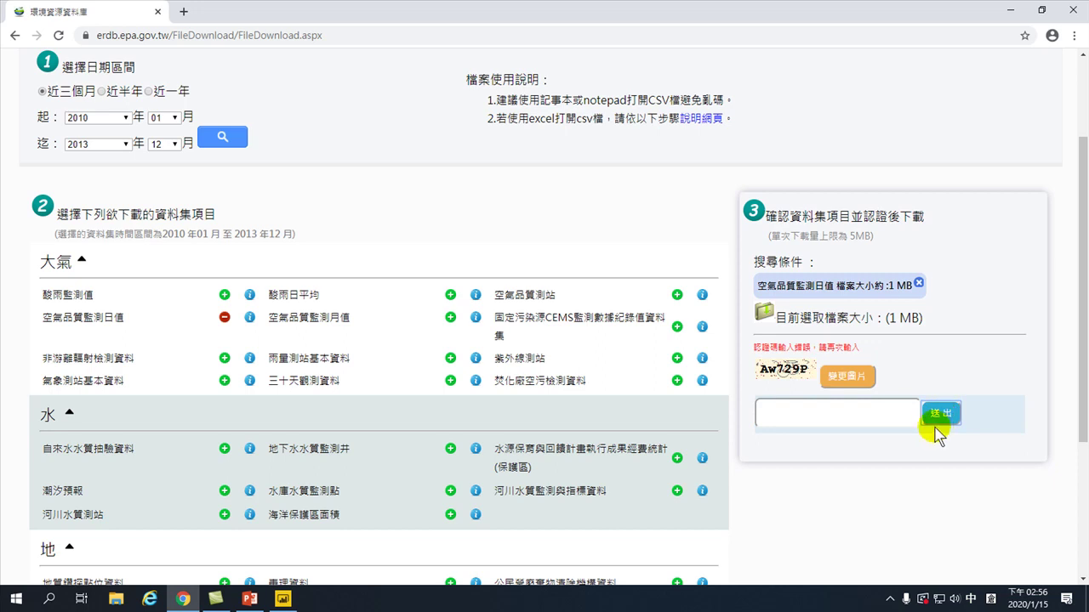
# - Enter the verification code with the image's exact upper and lower case, submit it and download the dataset archive
pyautogui.click(787, 410)
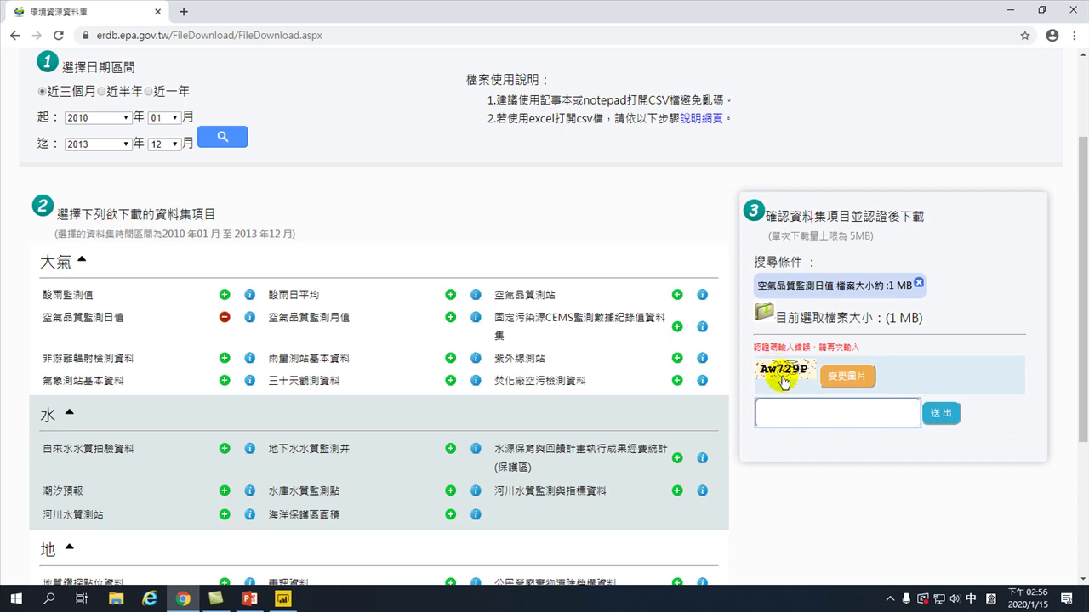
pyautogui.click(809, 415)
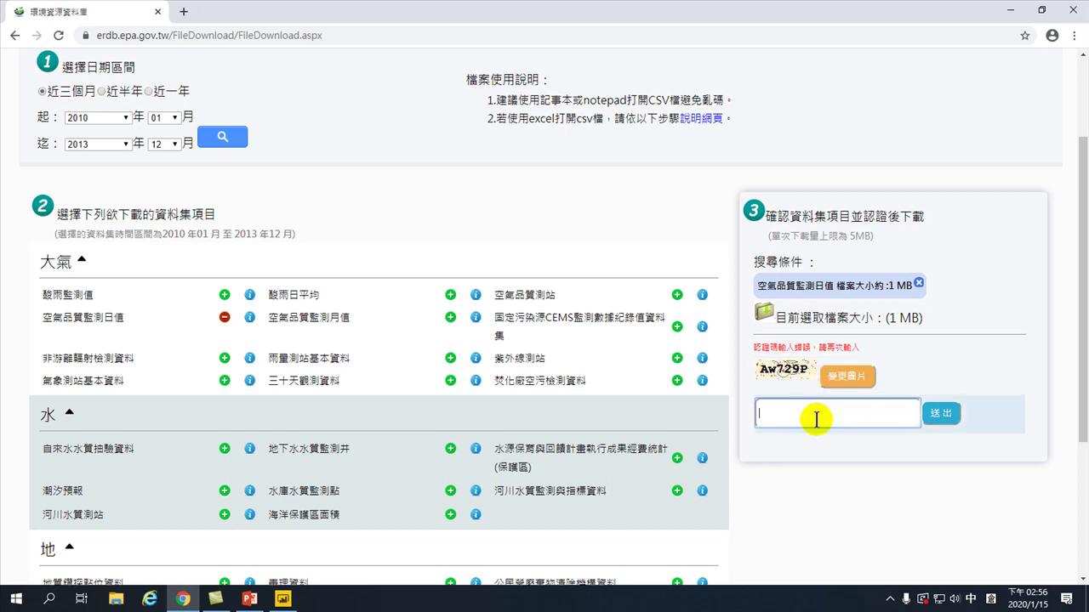
pyautogui.write('A')
pyautogui.press('shift')
pyautogui.write('w729P')
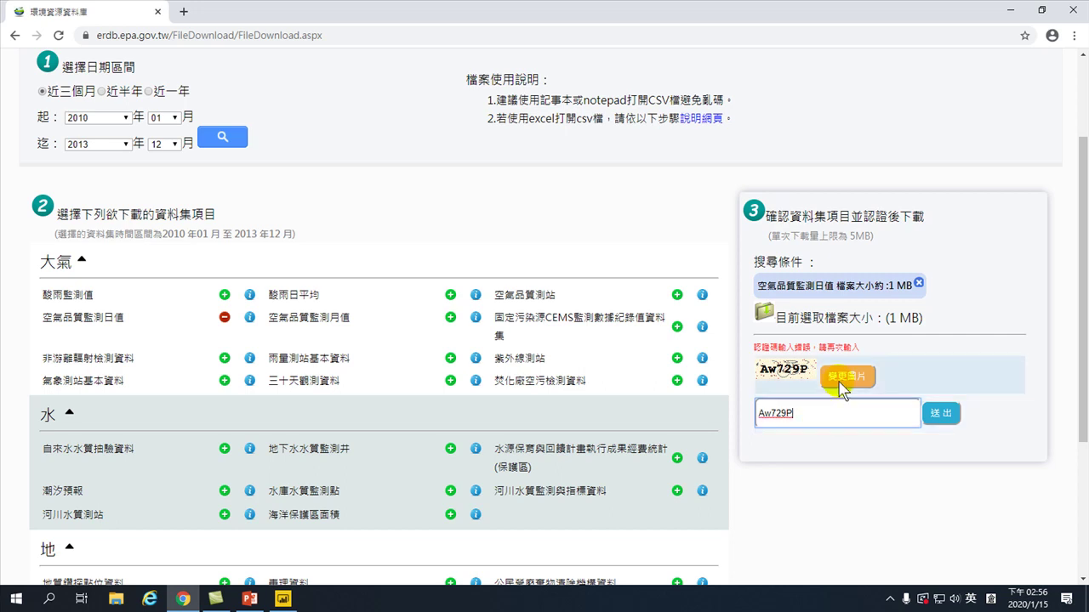
pyautogui.click(941, 414)
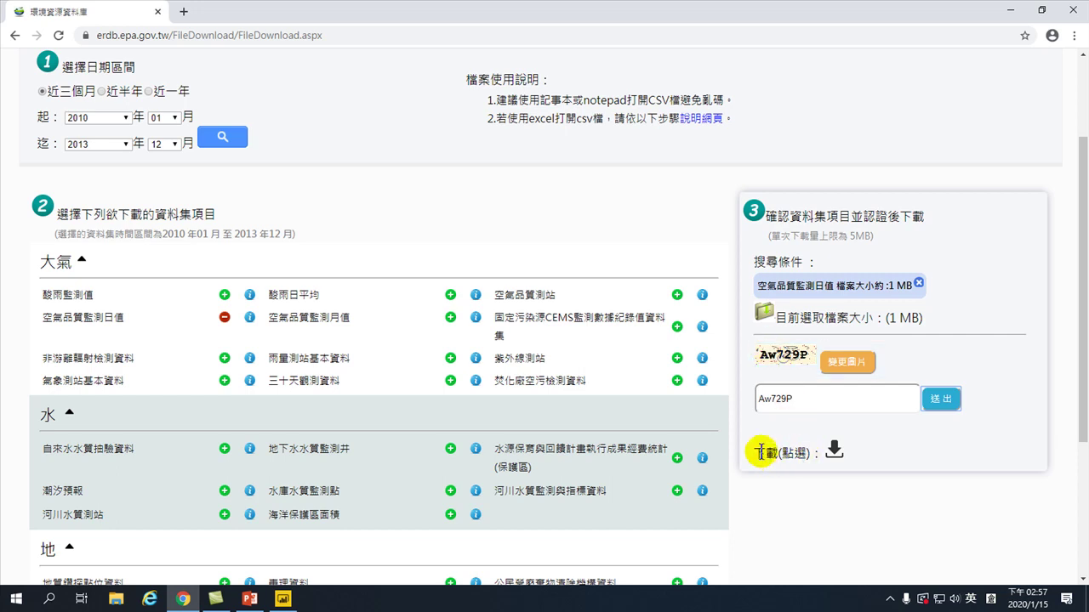
pyautogui.click(834, 450)
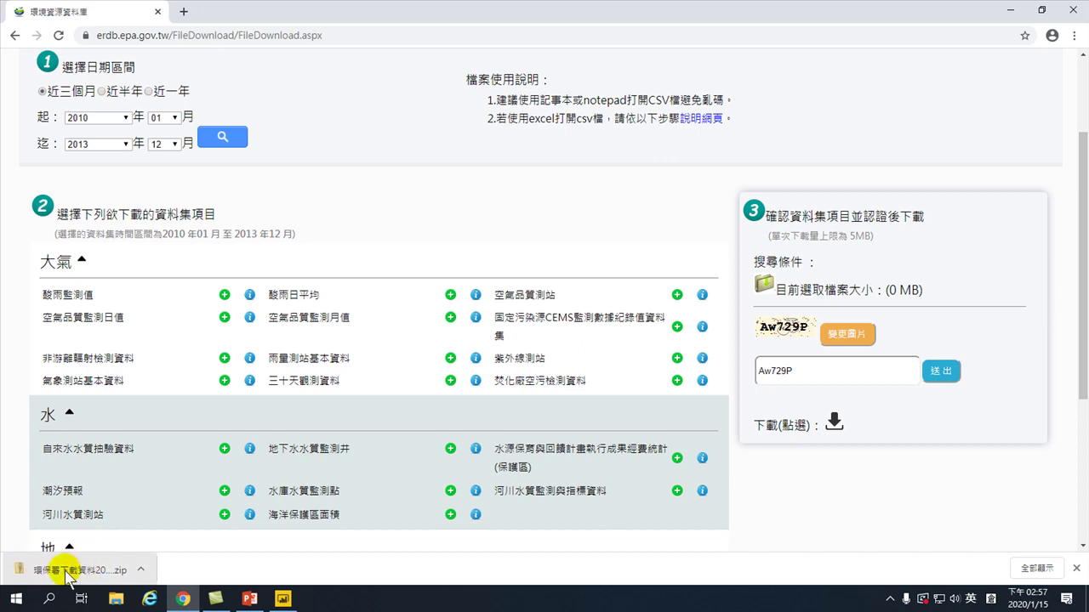
# - Switch to File Explorer and rename the downloaded 環保署下載資料 archive in the 下載 folder to Env0115
pyautogui.click(117, 599)
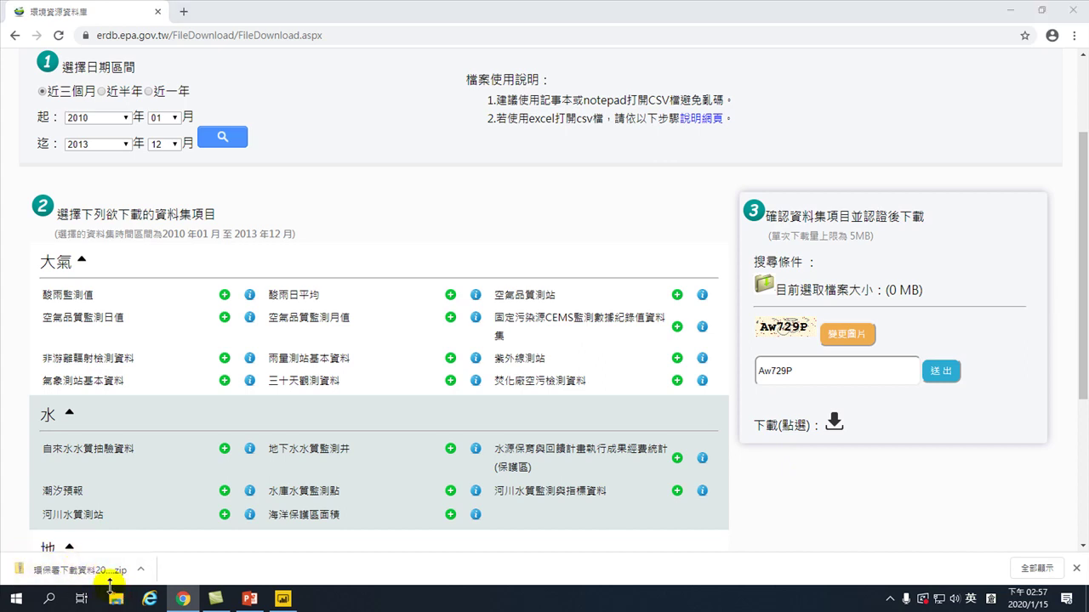
pyautogui.click(182, 183)
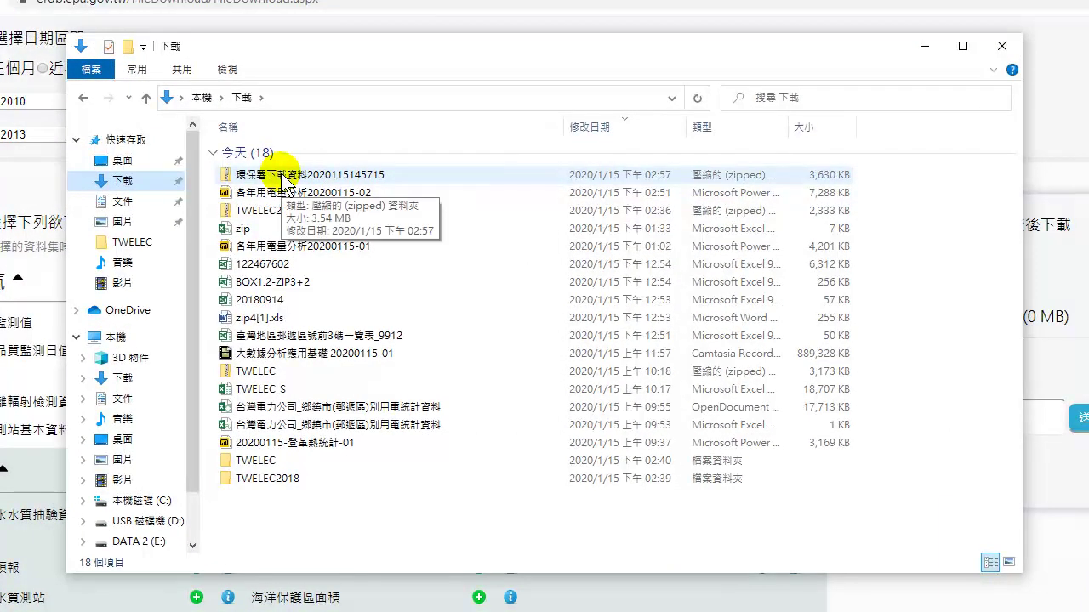
pyautogui.click(285, 179)
pyautogui.click(303, 180)
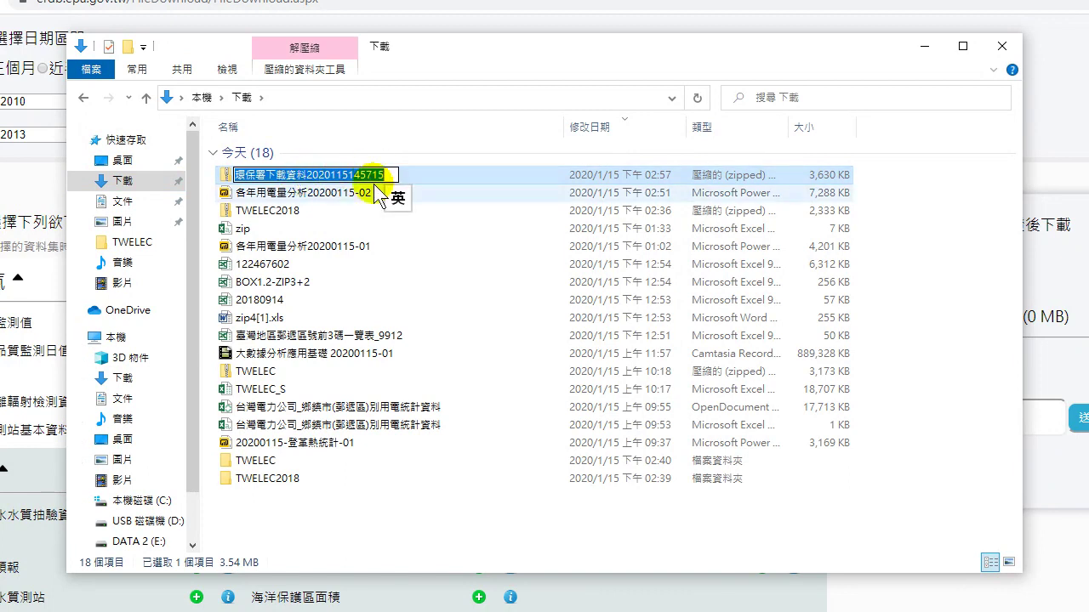
pyautogui.write('Env')
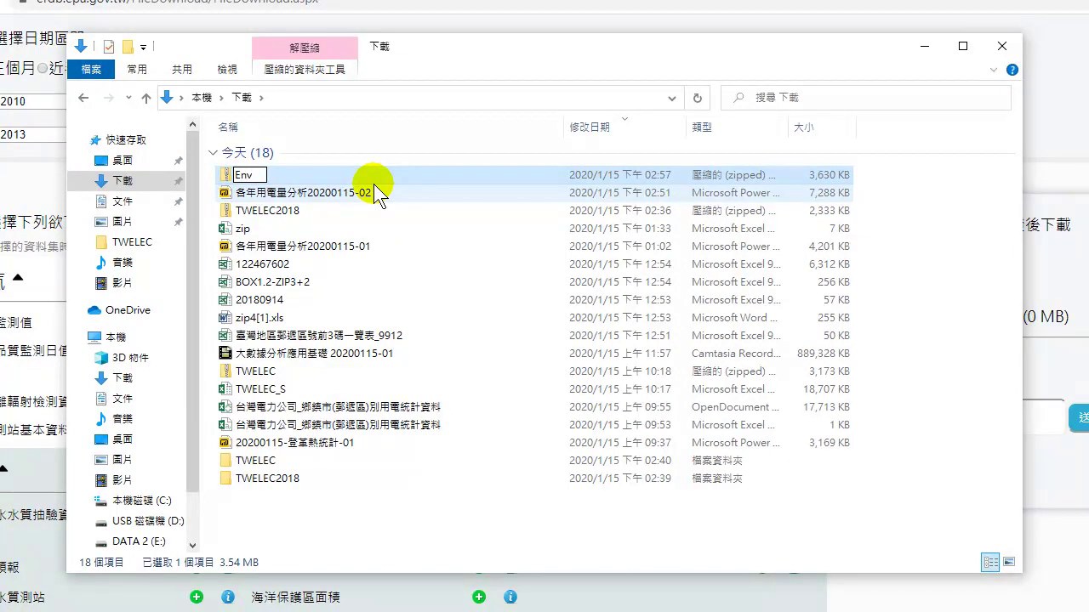
pyautogui.write('0115')
pyautogui.press('Return')
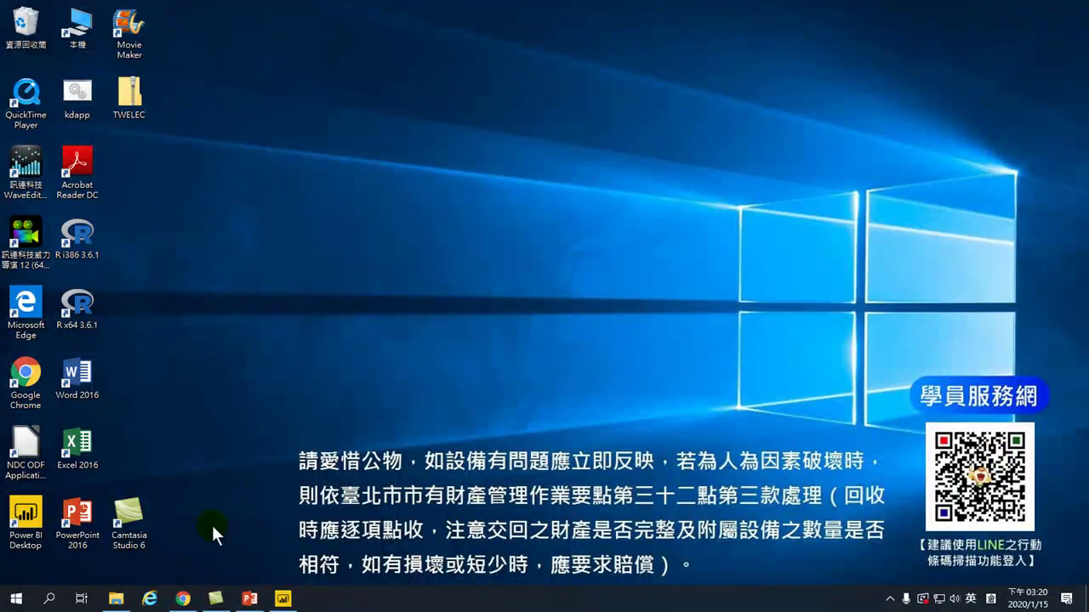
# - Switch to Power BI Desktop and examine the TWELEC table's 縣市名稱 and 六都 columns in the data view
pyautogui.click(283, 599)
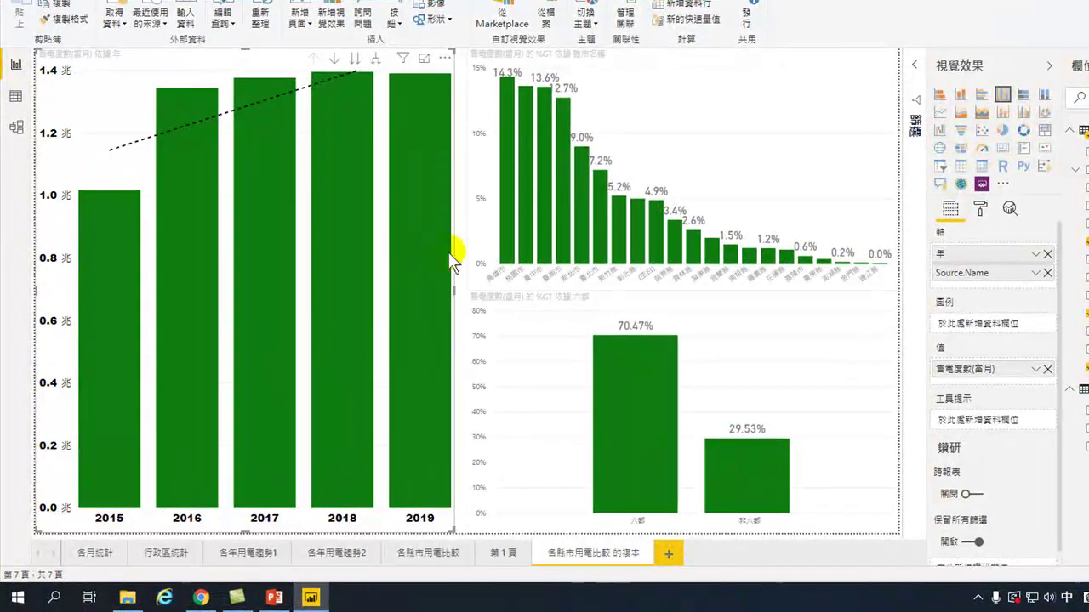
pyautogui.click(385, 311)
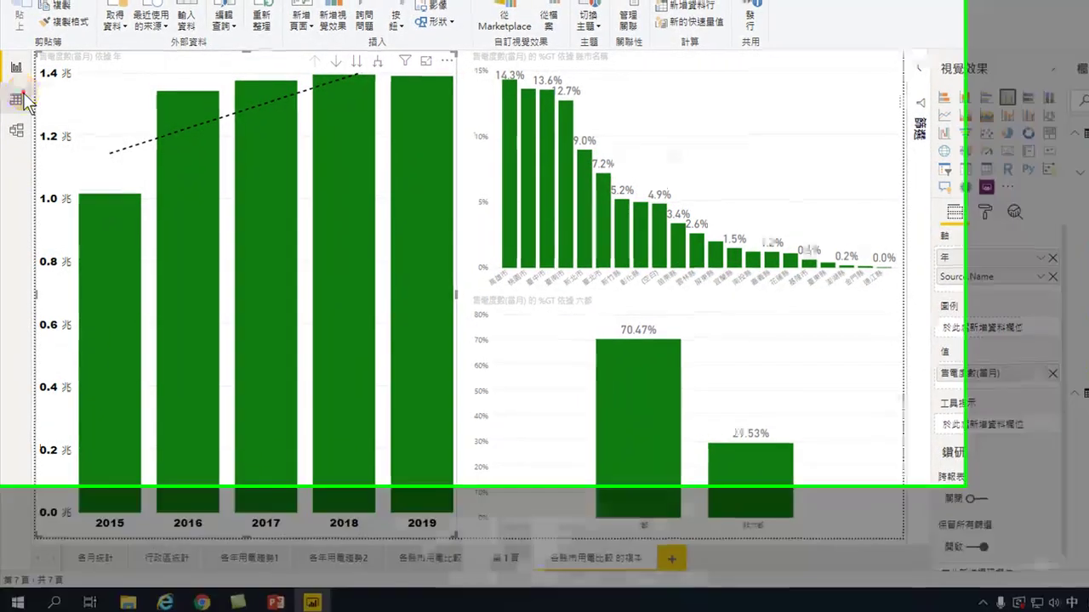
pyautogui.click(21, 99)
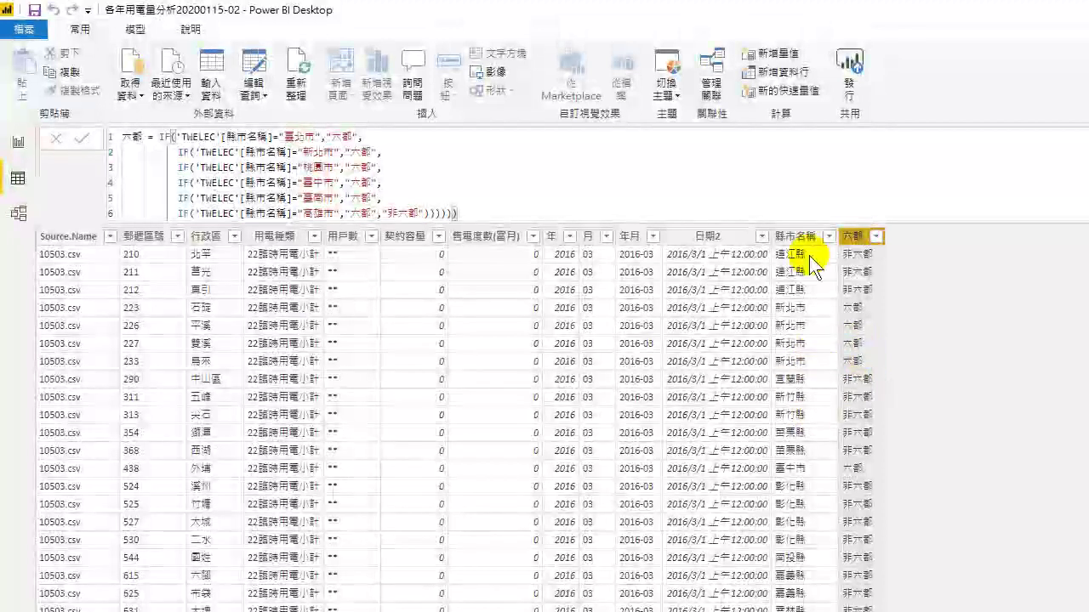
pyautogui.scroll(-6, 797, 517)
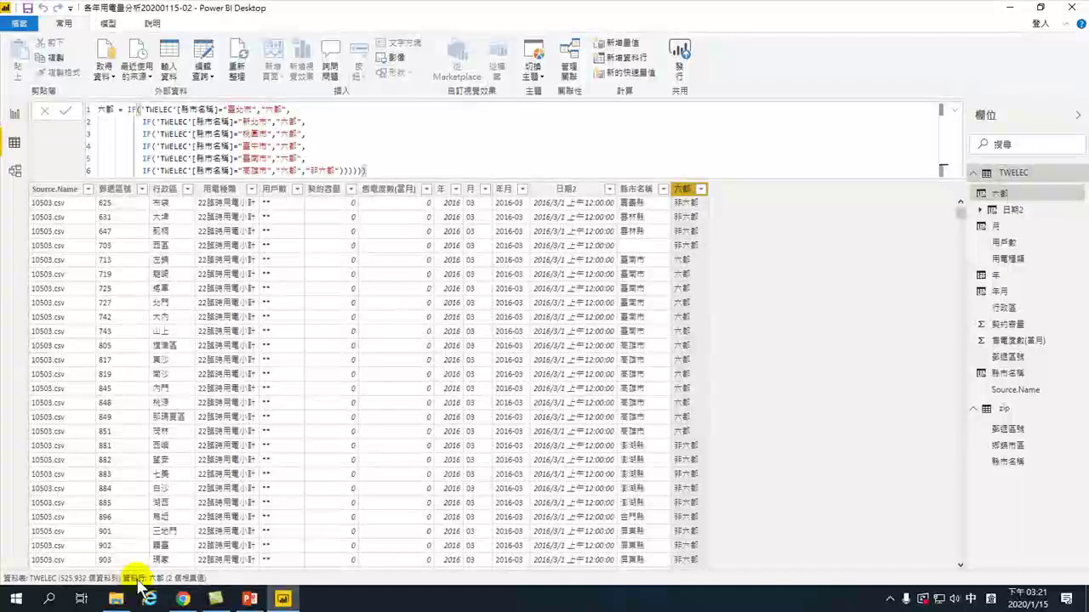
# - Switch to File Explorer and look through the CSV files in the nested TWELEC folder, then return to the 下載 folder
pyautogui.click(119, 600)
pyautogui.click(267, 176)
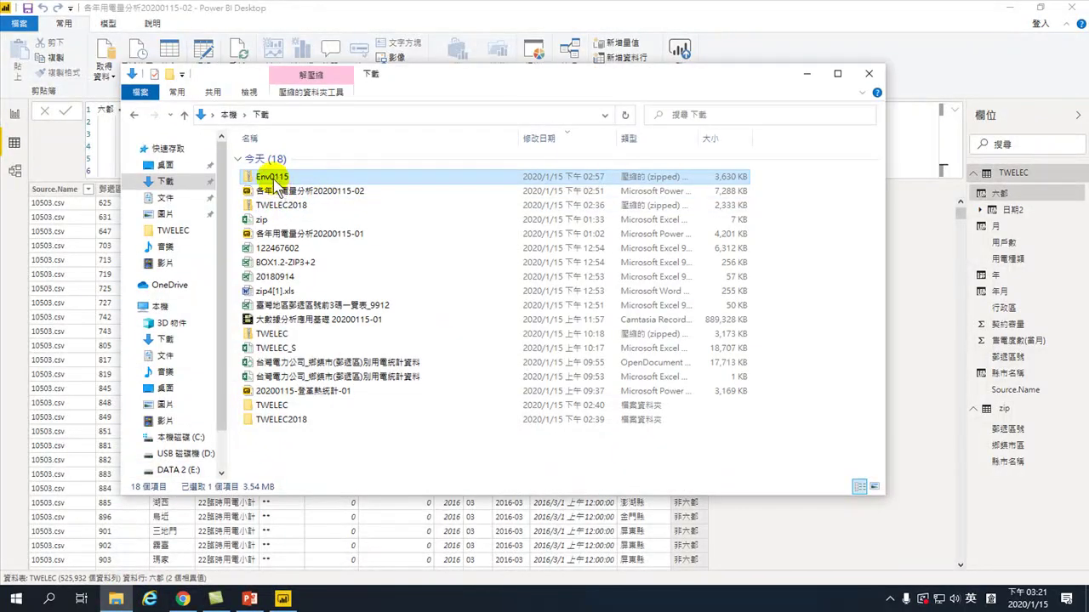
pyautogui.doubleClick(272, 408)
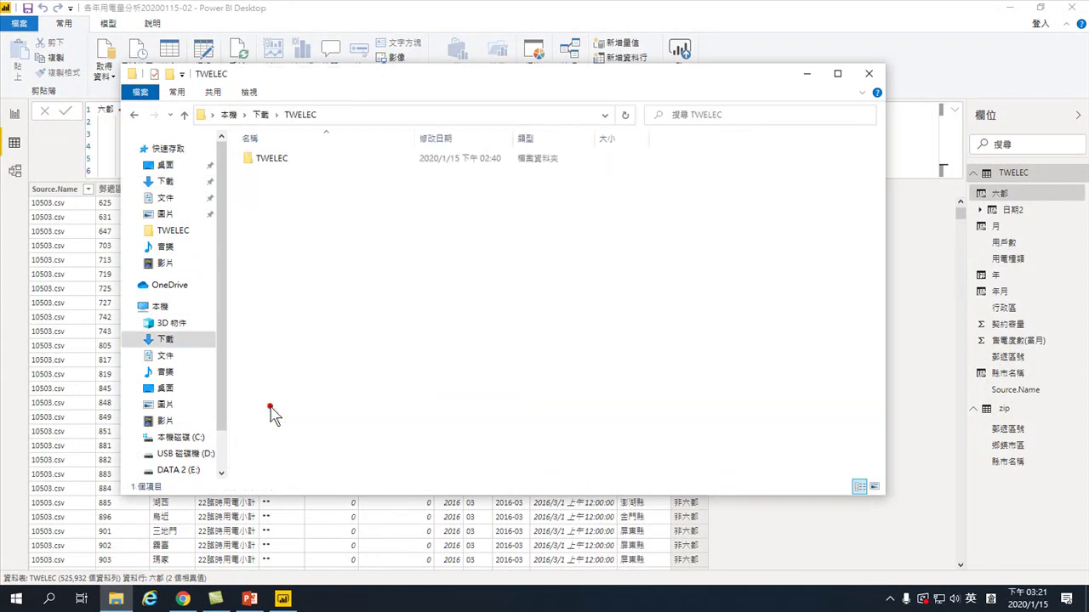
pyautogui.doubleClick(285, 164)
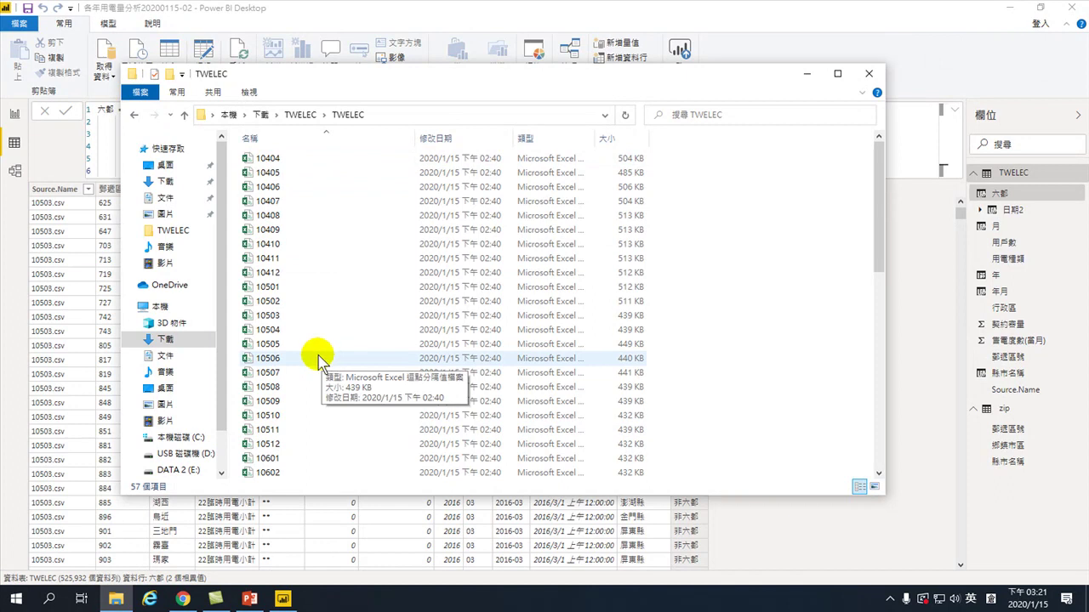
pyautogui.click(136, 119)
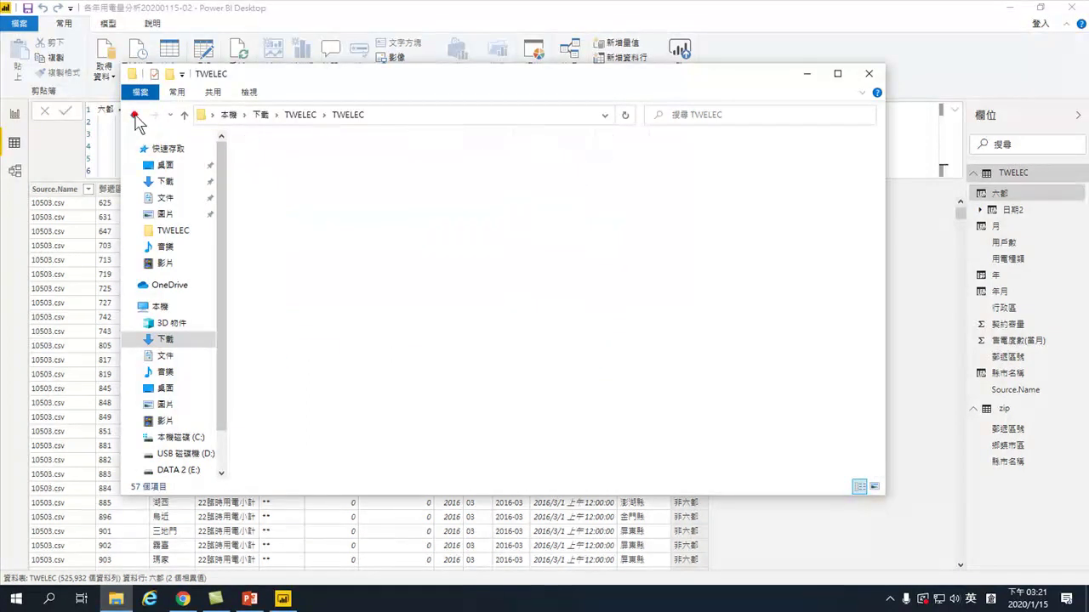
pyautogui.click(136, 119)
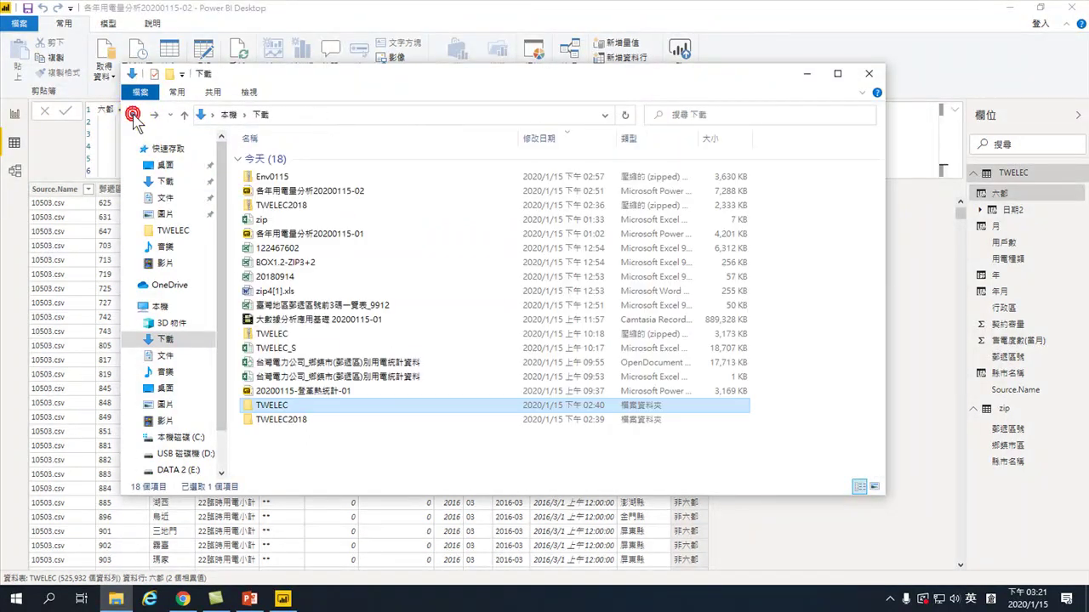
# - Open the zip file from the 下載 folder in Excel
pyautogui.click(162, 181)
pyautogui.click(263, 223)
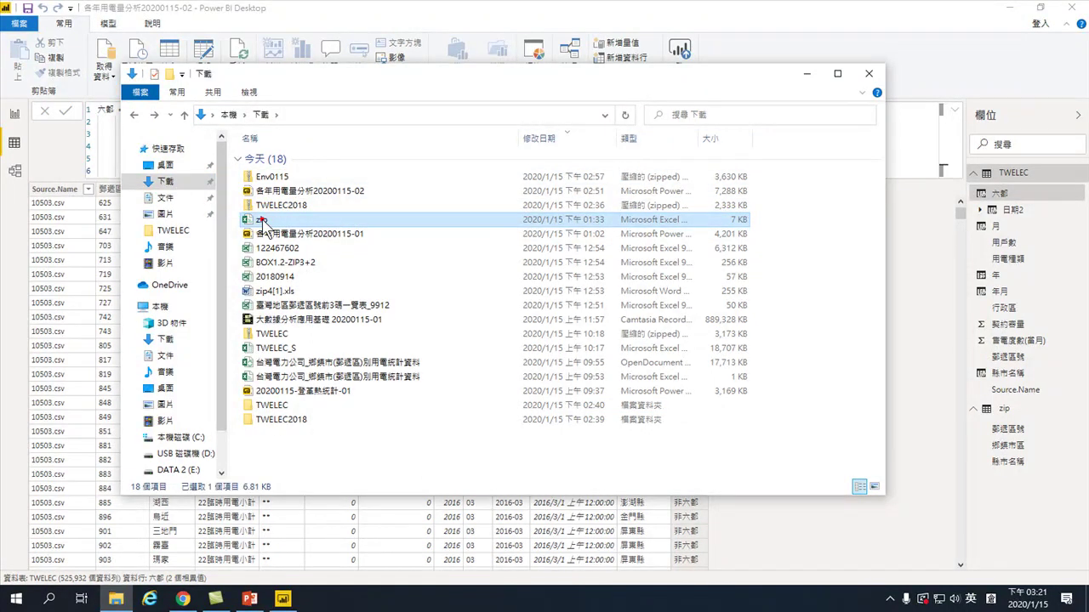
pyautogui.doubleClick(262, 220)
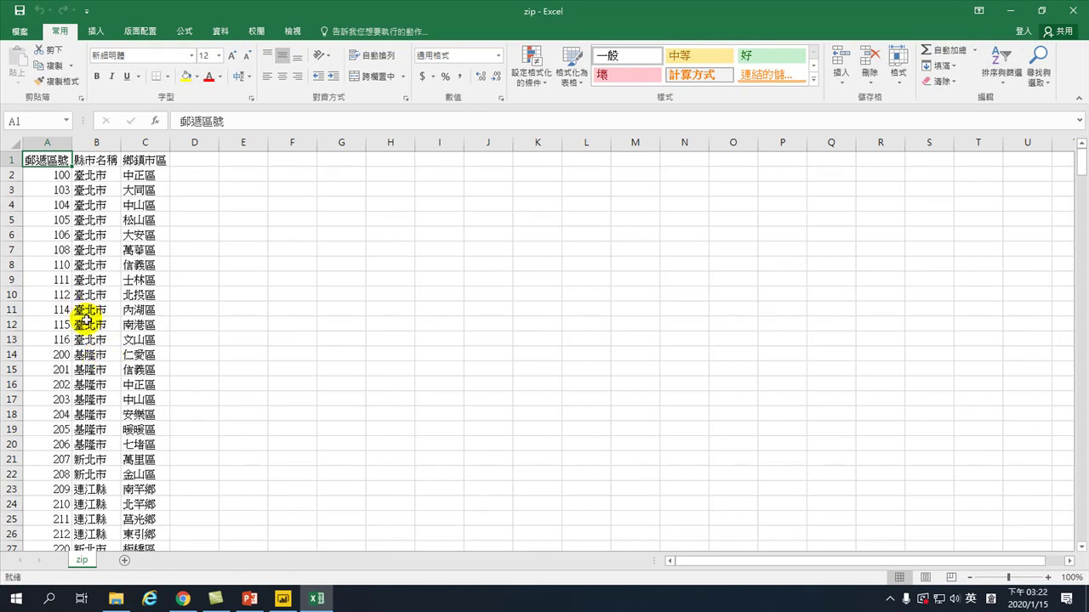
# - Insert a blank row above postal code 704 in the zip sheet and enter 703 in its 郵遞區號 column
pyautogui.scroll(-10, 88, 319)
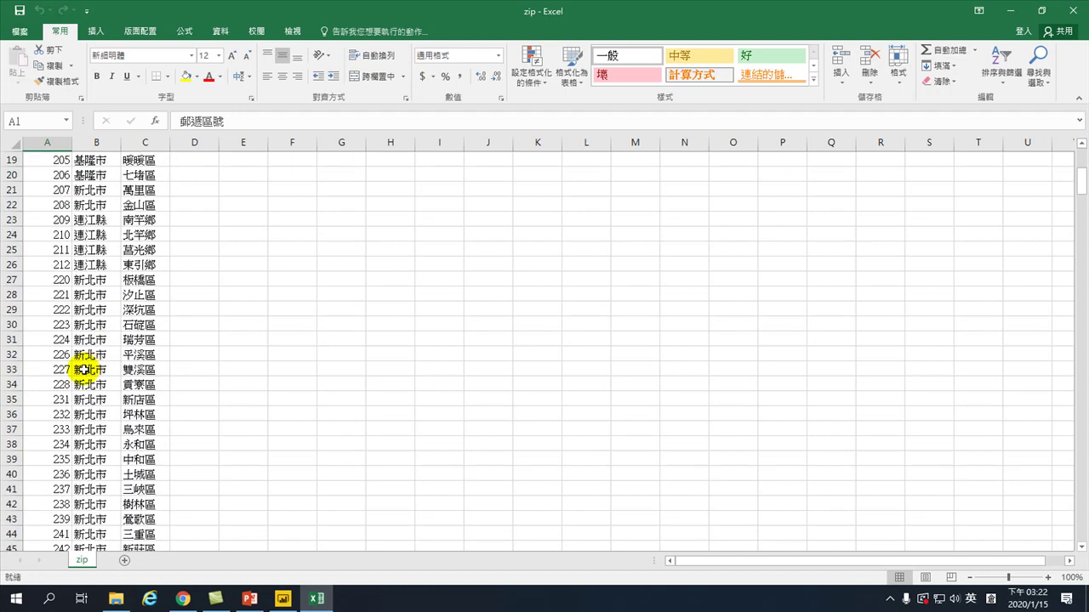
pyautogui.scroll(-20, 64, 397)
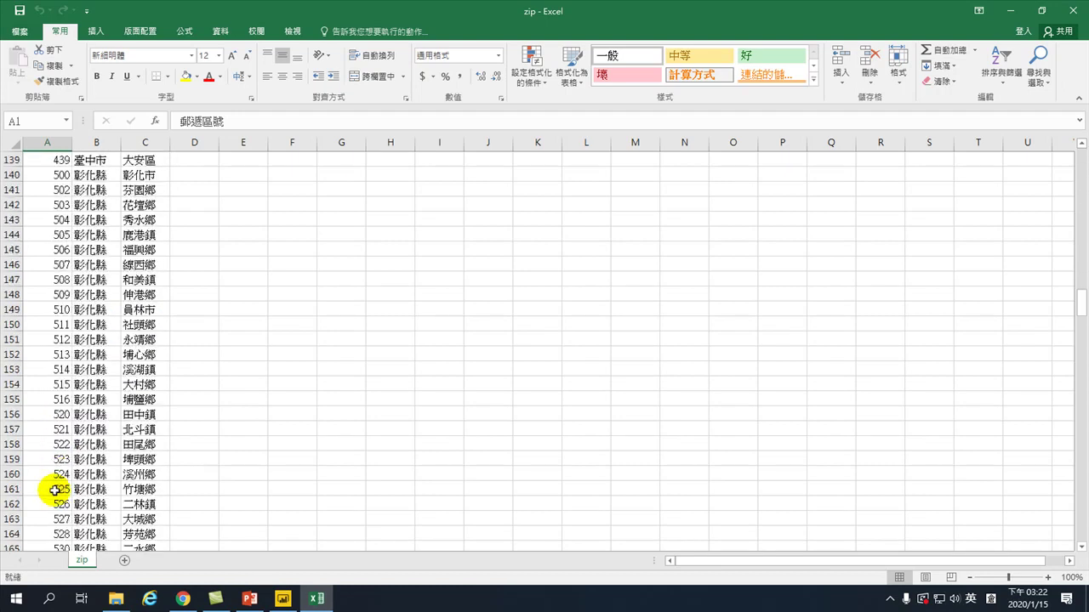
pyautogui.scroll(-17, 51, 495)
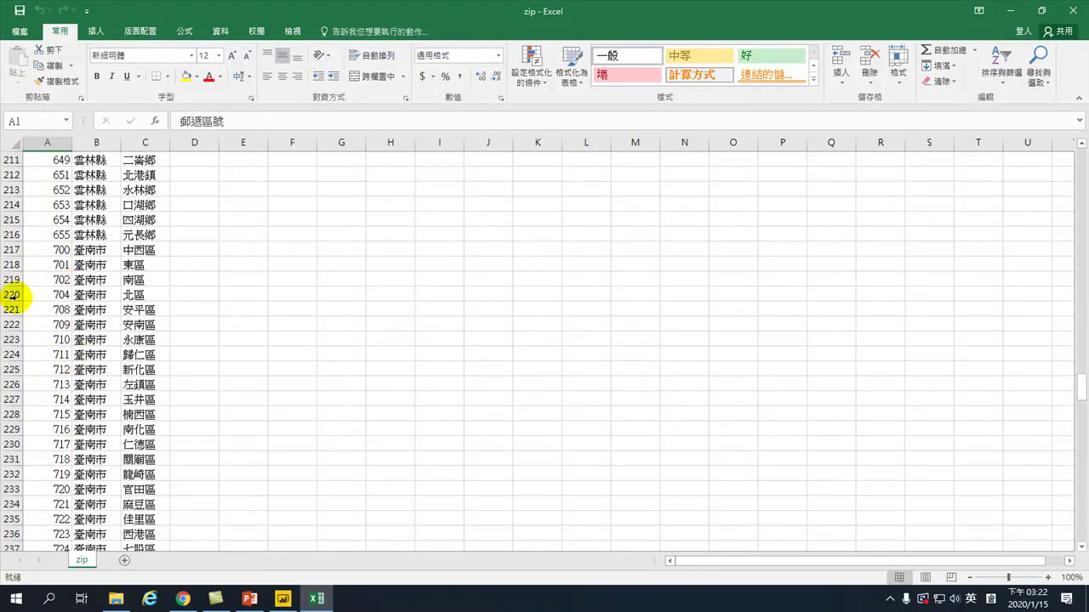
pyautogui.rightClick(11, 294)
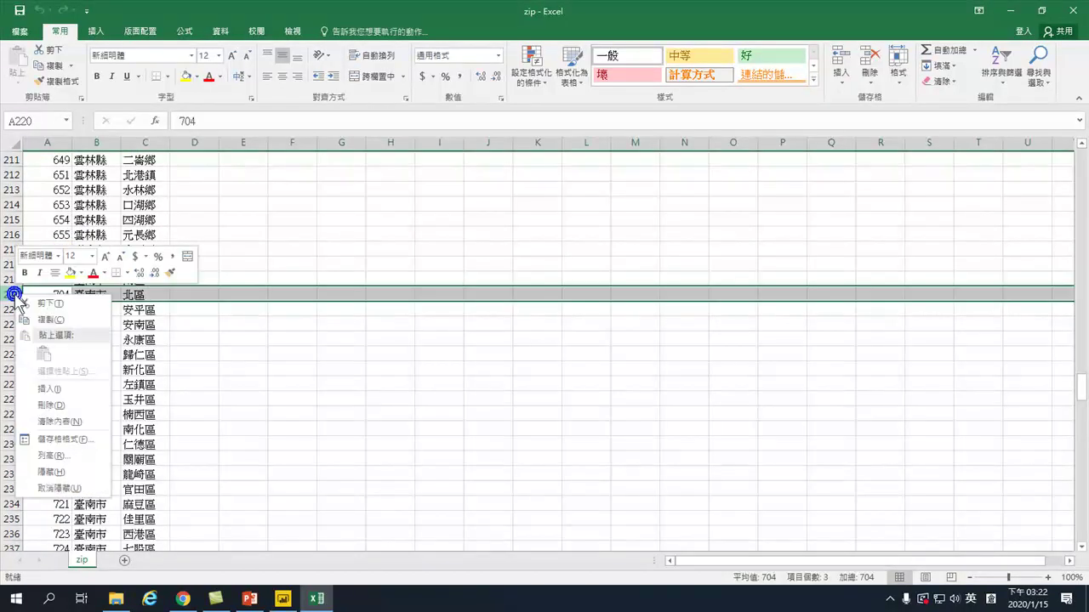
pyautogui.click(54, 383)
pyautogui.click(55, 292)
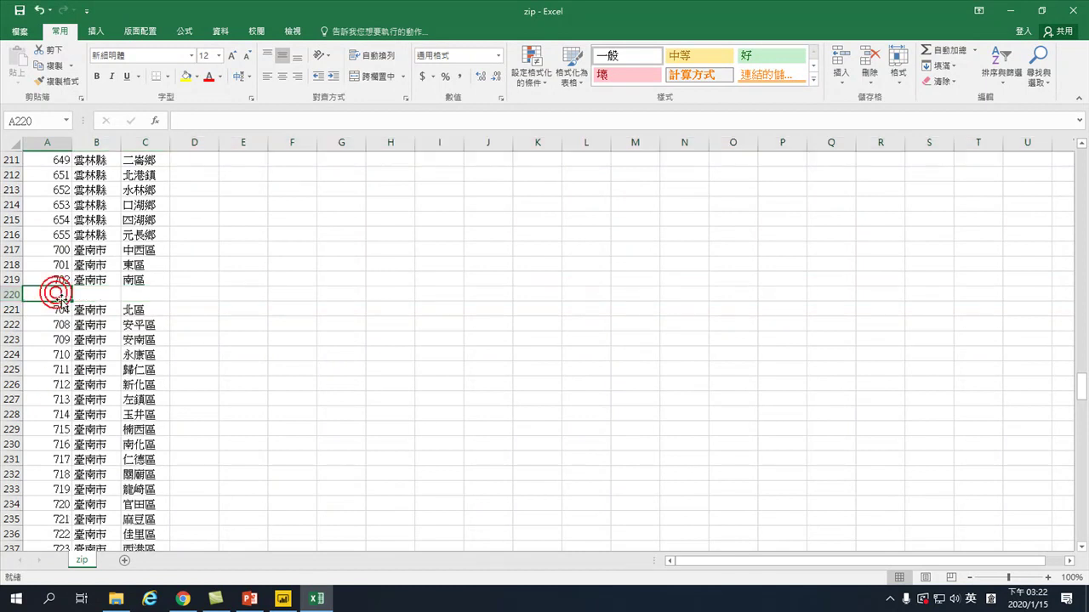
pyautogui.write('703')
pyautogui.press('Return')
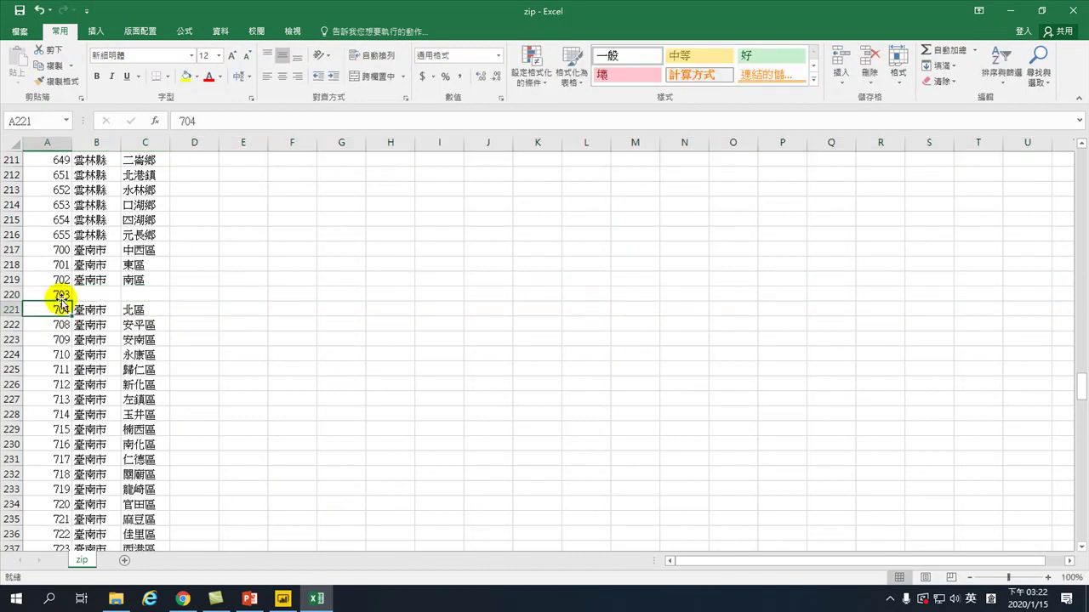
# - Fill the 703 row's 縣市名稱 and 鄉鎮市區 cells with 臺南市 and 南區 from the row above
pyautogui.click(78, 295)
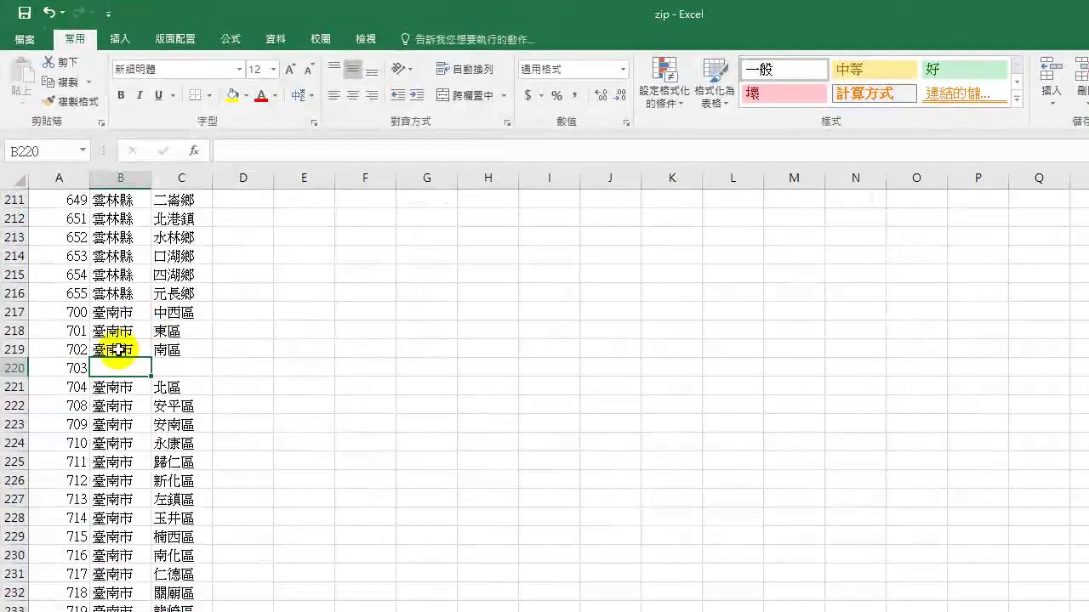
pyautogui.moveTo(92, 280); pyautogui.dragTo(129, 281)
pyautogui.moveTo(160, 354); pyautogui.dragTo(181, 369)
pyautogui.click(175, 367)
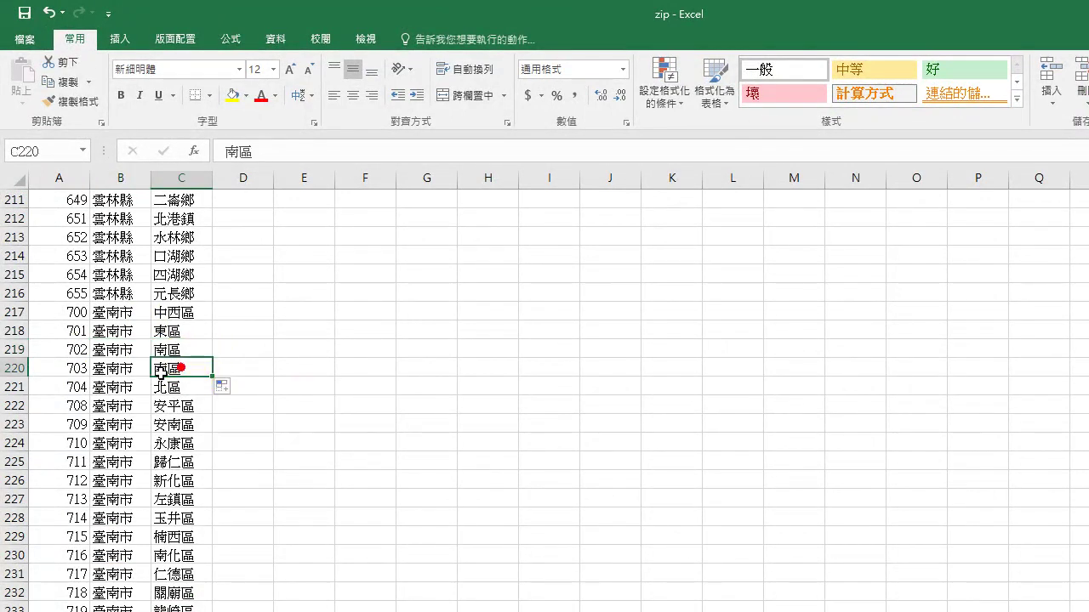
# - Change the 鄉鎮市區 value of the 703 row to 西區
pyautogui.doubleClick(231, 151)
pyautogui.write('mc')
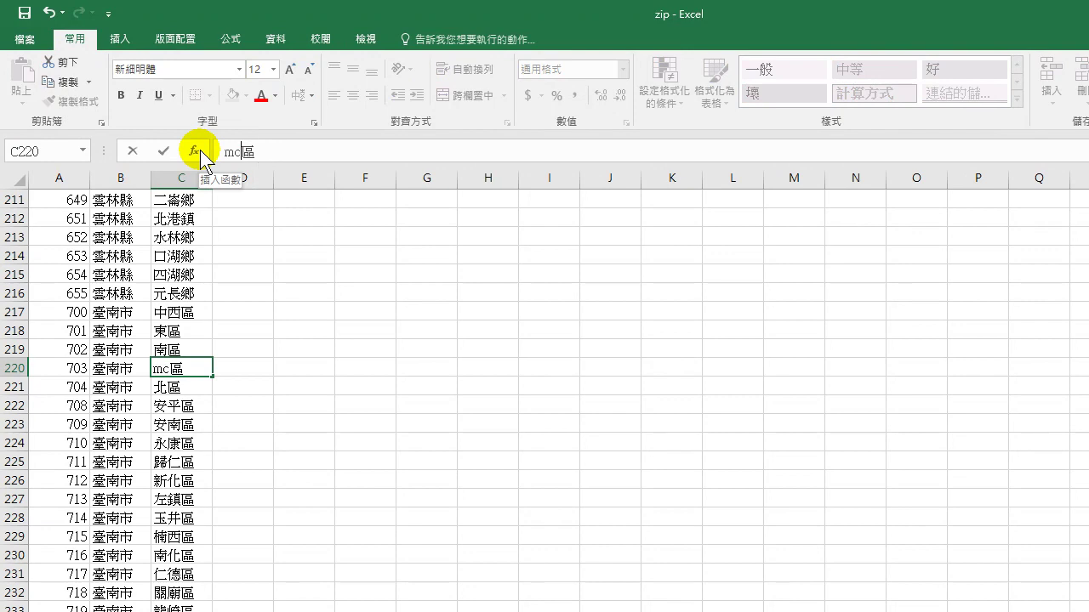
pyautogui.write('w')
pyautogui.press('space')
pyautogui.press('Return')
pyautogui.press('Return')
pyautogui.press('Return')
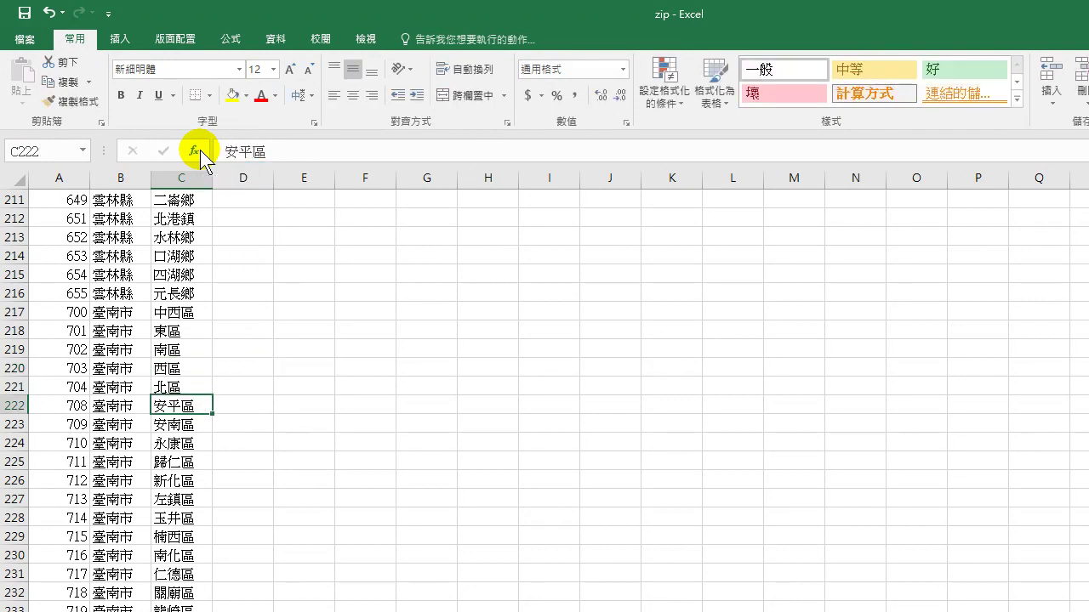
# - Save the zip workbook, keeping its CSV format, and close it
pyautogui.click(25, 13)
pyautogui.click(602, 418)
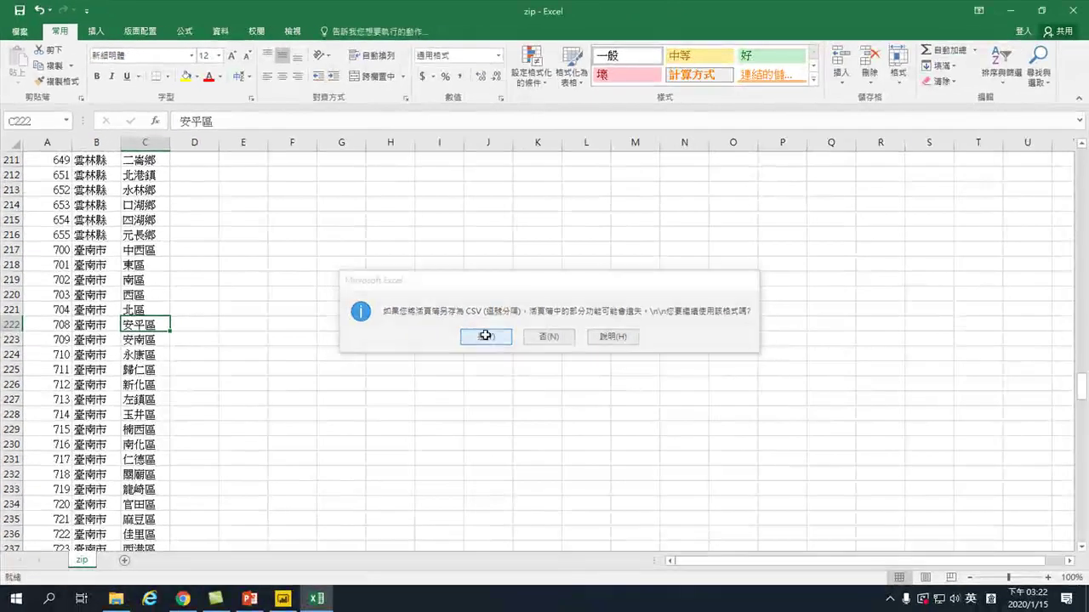
pyautogui.click(1075, 12)
pyautogui.click(539, 315)
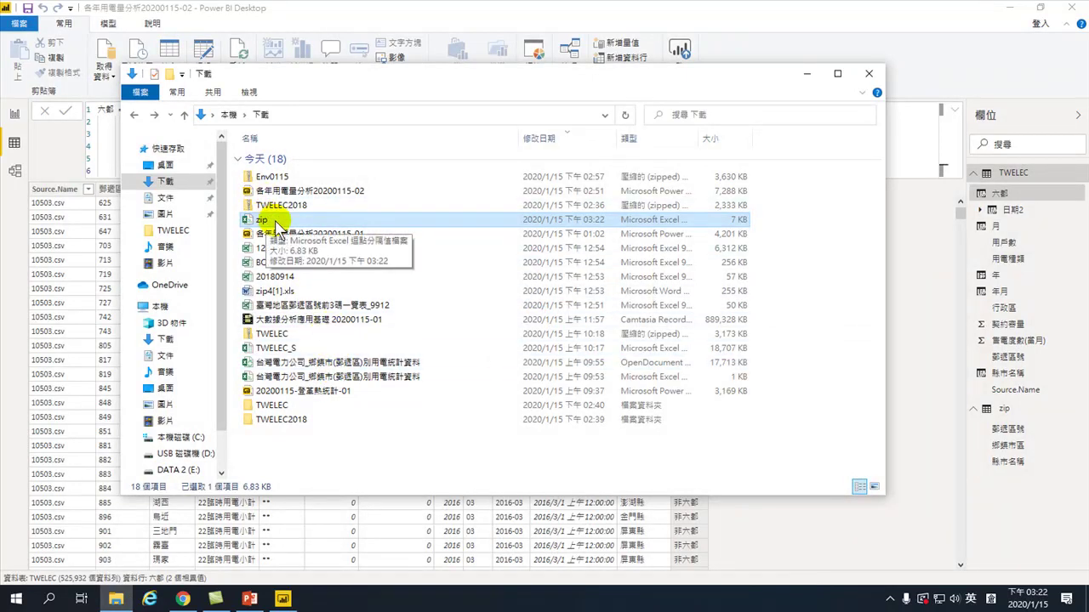
# - Switch to Power BI Desktop, refresh all queries of the report and dismiss the refresh summary
pyautogui.click(283, 598)
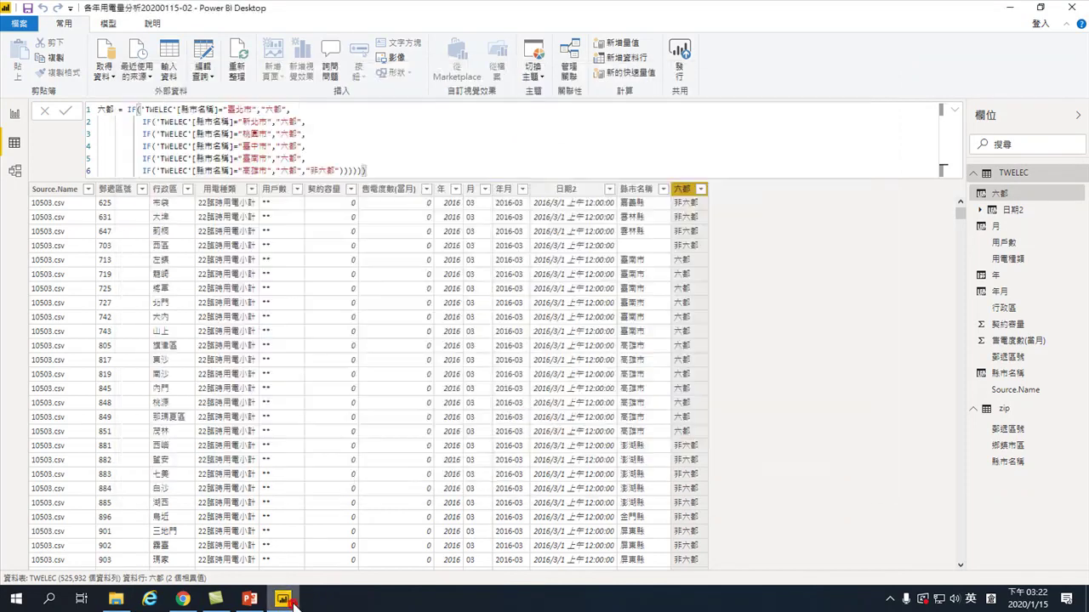
pyautogui.click(242, 56)
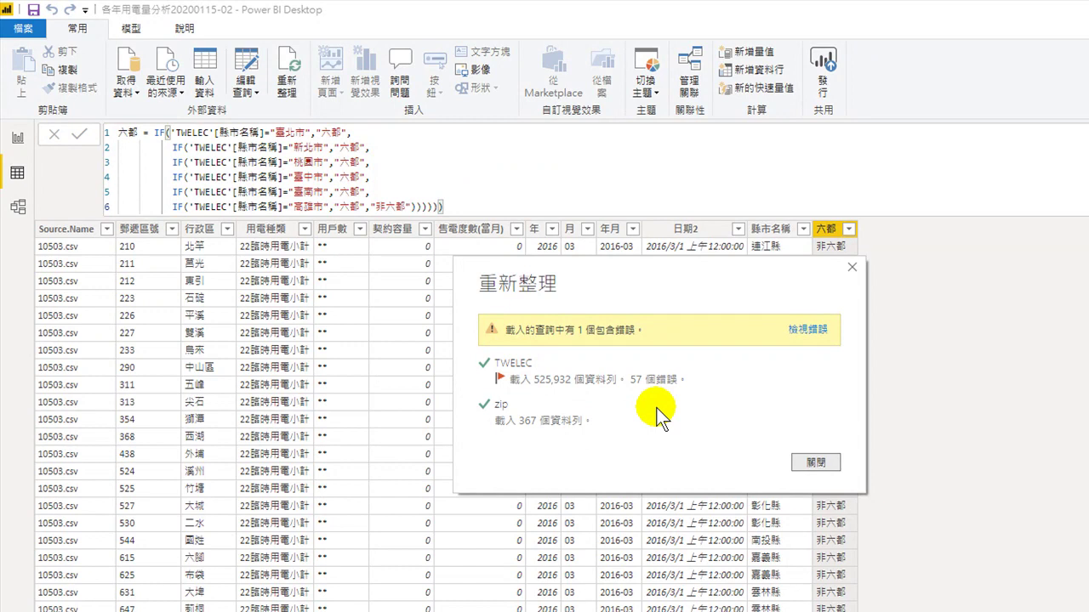
pyautogui.click(816, 462)
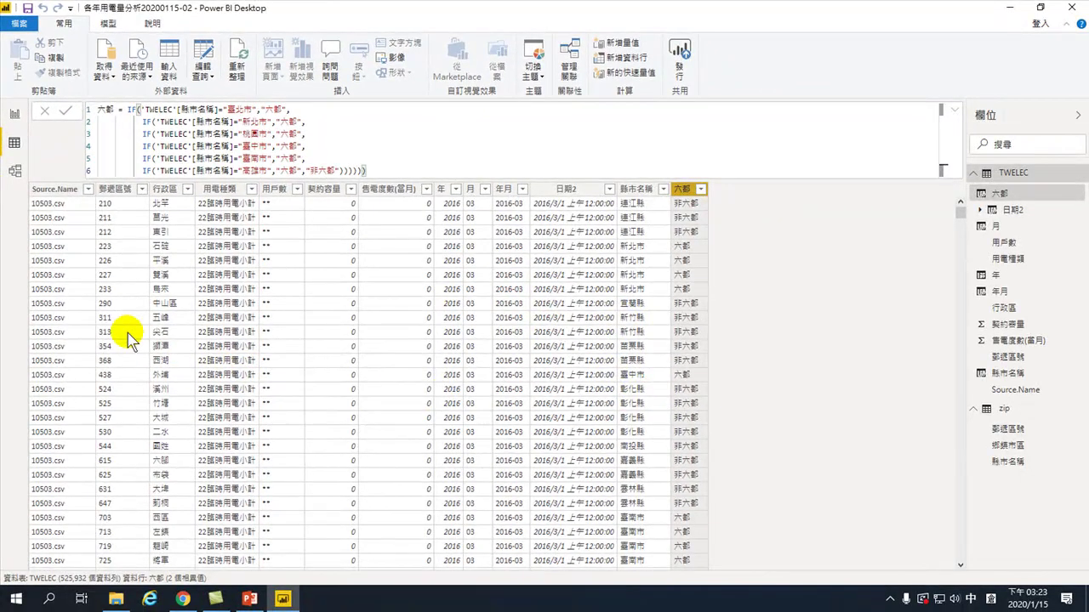
# - Check the 縣市名稱 and 六都 values of the postal code 703 rows in the TWELEC table
pyautogui.scroll(-14, 170, 365)
pyautogui.scroll(-20, 657, 351)
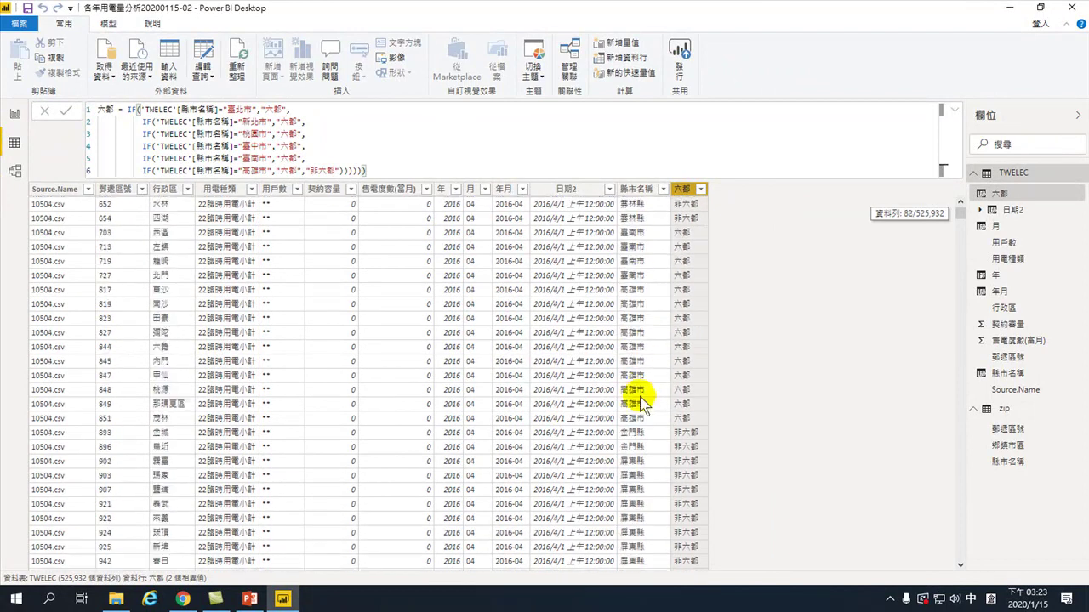
pyautogui.scroll(-20, 625, 389)
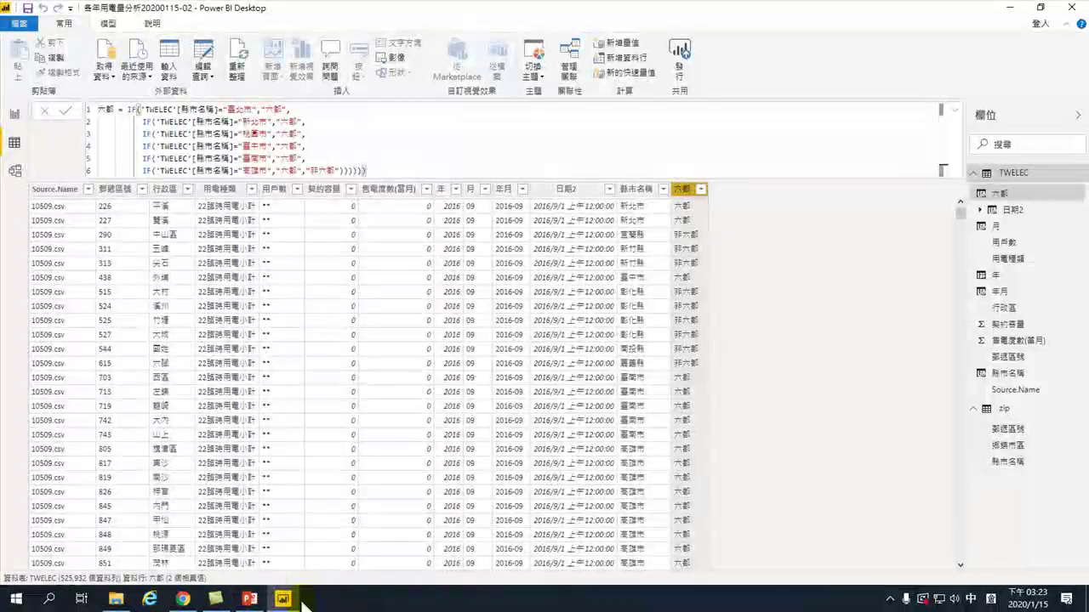
# - Go through the report pages 行政區統計, 各年用電趨勢1, 各年用電趨勢2 and 各縣市用電比較 to review their charts
pyautogui.click(13, 113)
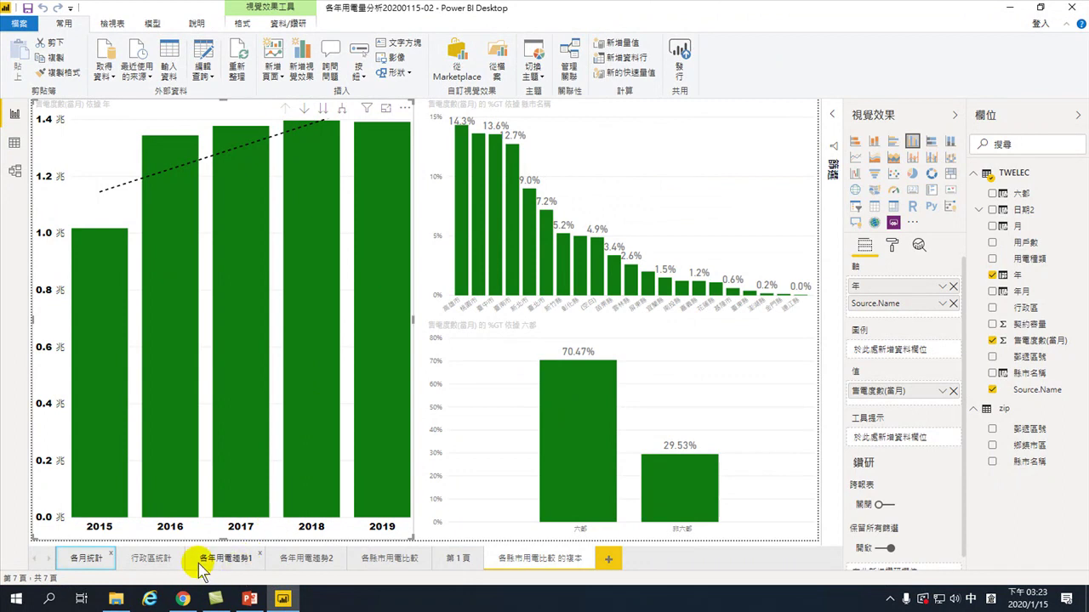
pyautogui.click(150, 558)
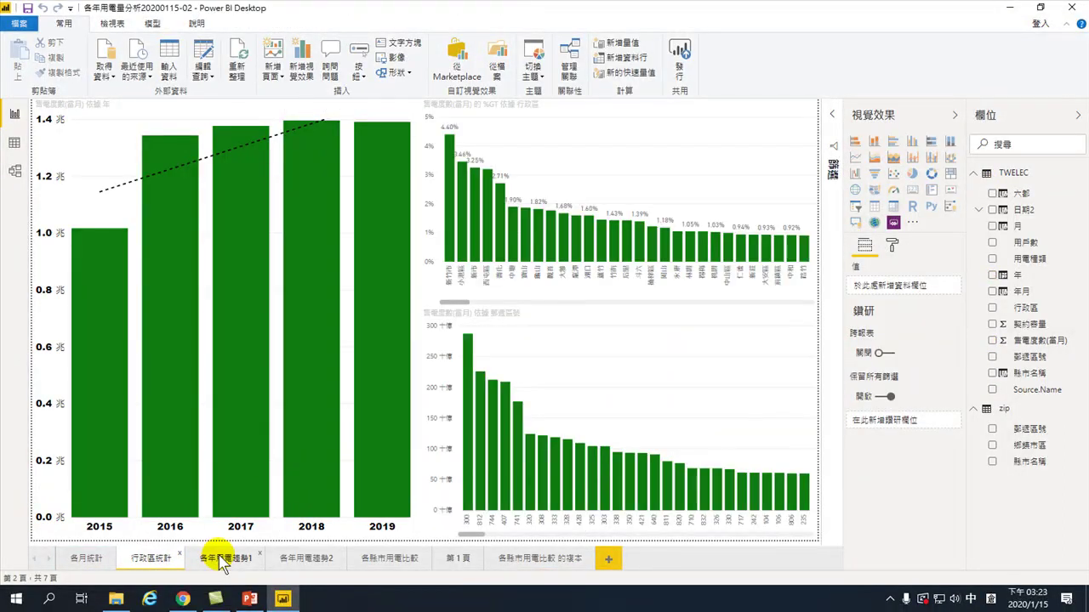
pyautogui.click(209, 557)
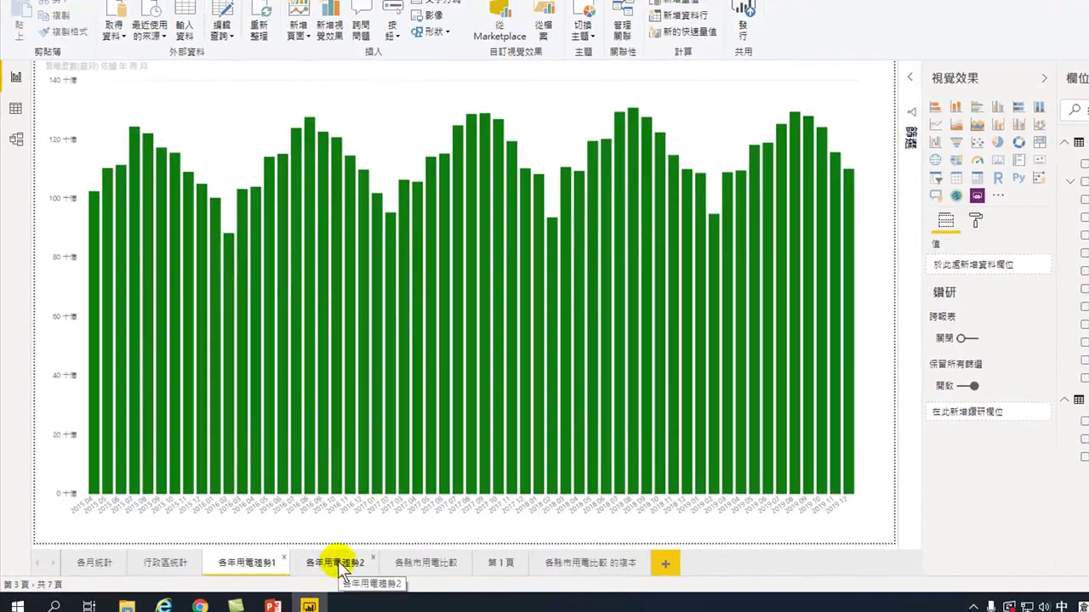
pyautogui.click(310, 567)
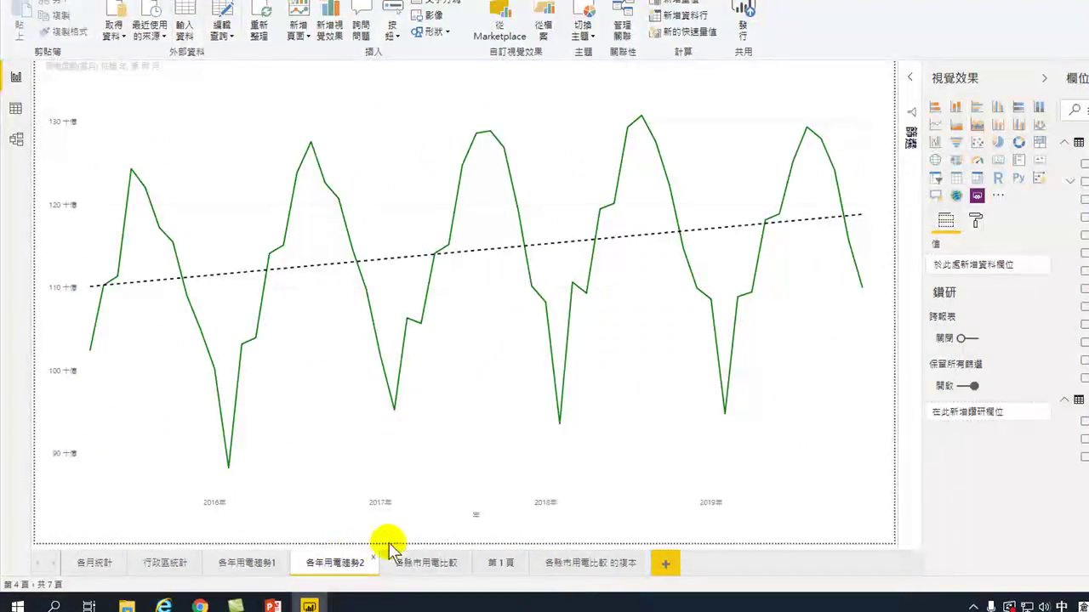
pyautogui.click(421, 566)
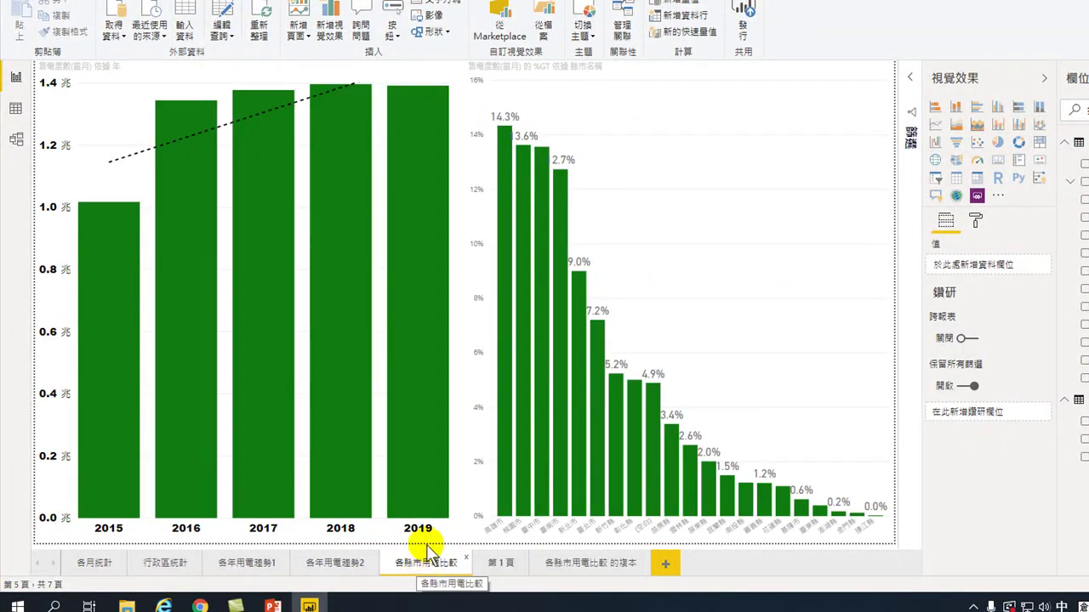
# - Highlight each year from 2015 to 2019 in the yearly chart and compare the electricity shares by 縣市名稱
pyautogui.click(118, 340)
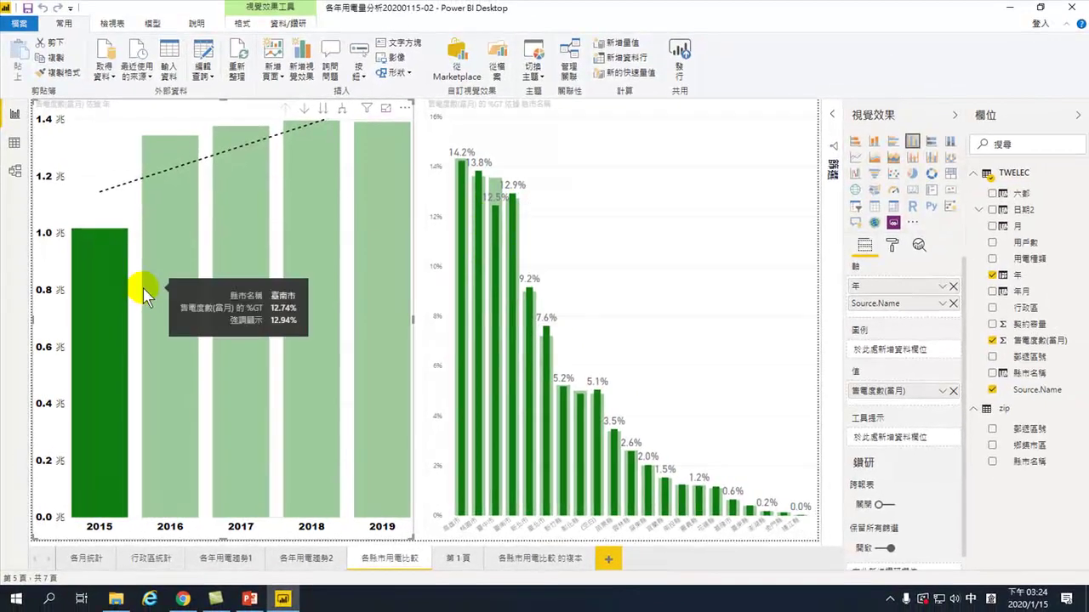
pyautogui.moveTo(173, 258)
pyautogui.click(158, 278)
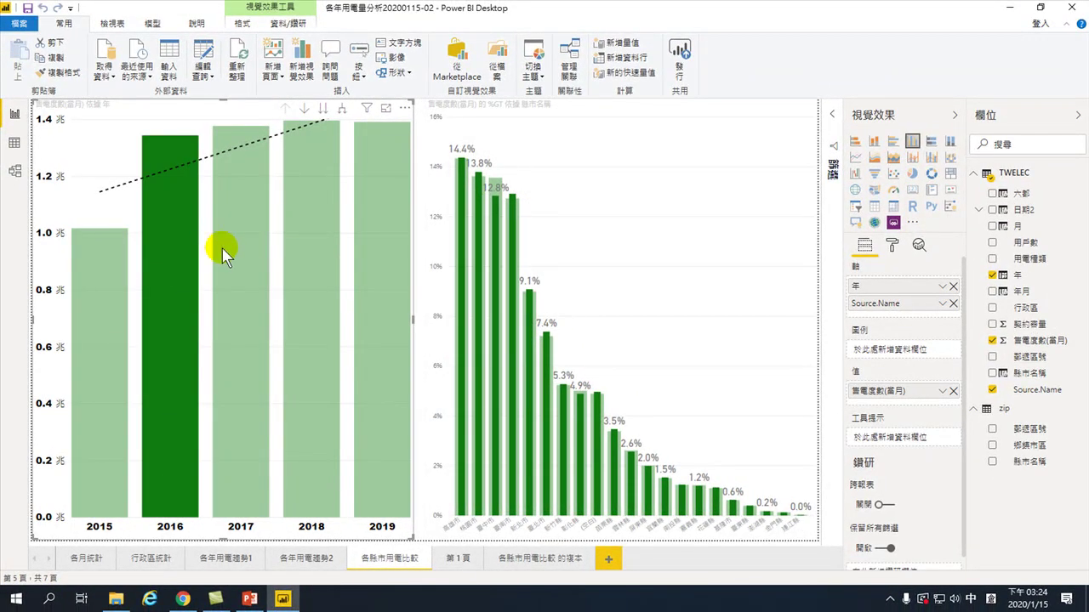
pyautogui.click(238, 246)
pyautogui.click(313, 228)
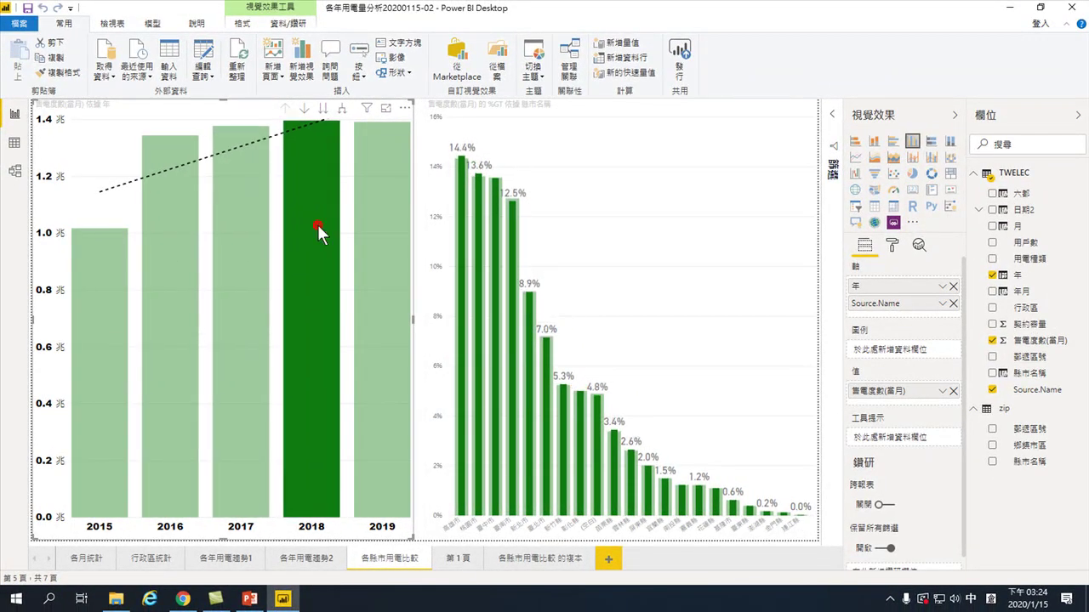
pyautogui.click(374, 237)
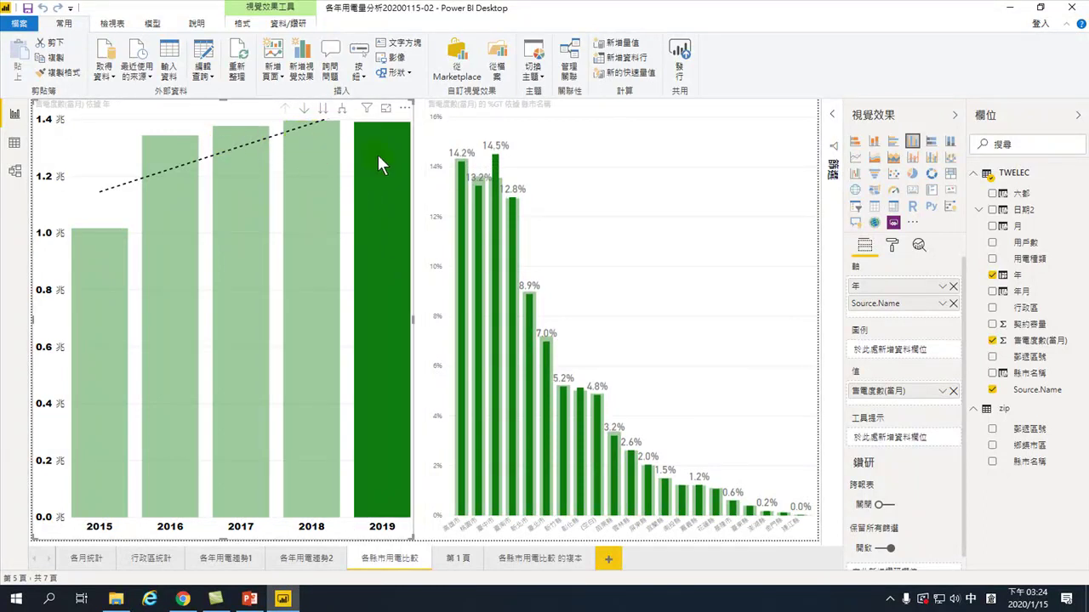
pyautogui.click(516, 194)
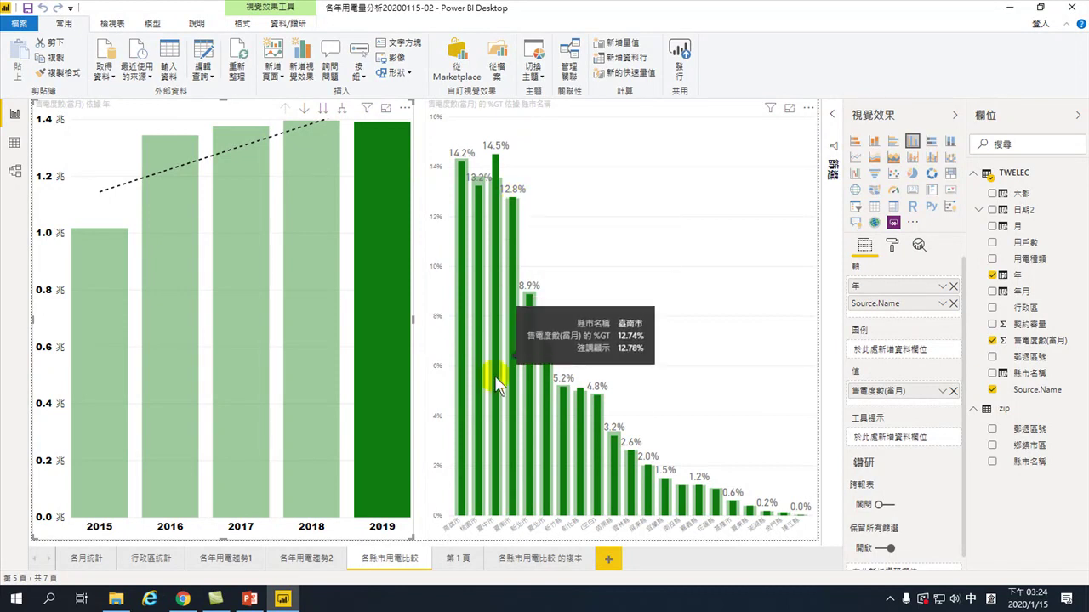
pyautogui.click(502, 507)
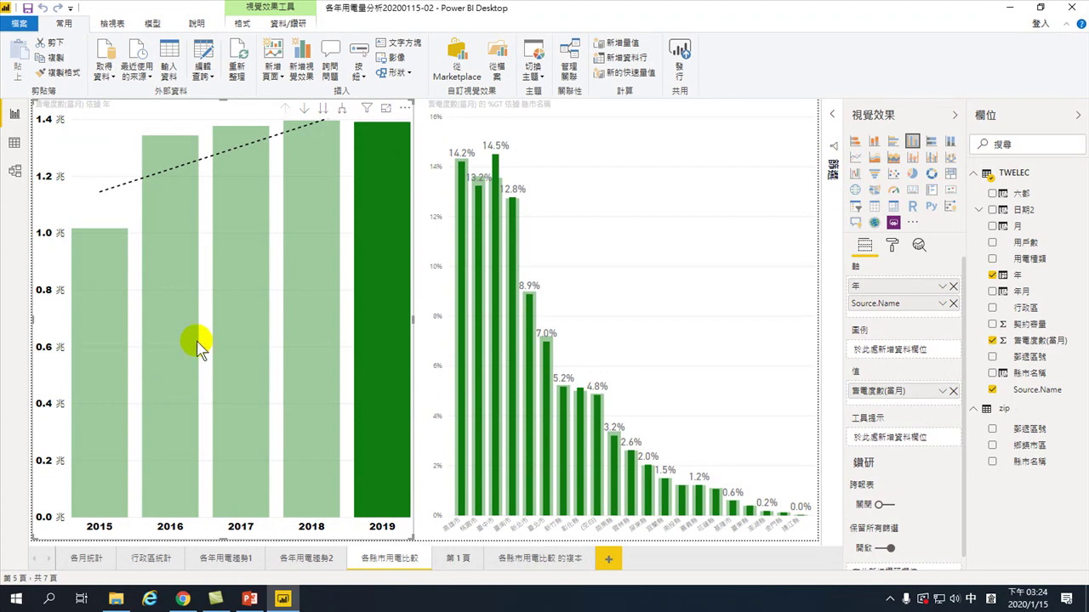
# - Review the TWELEC data, the report page and the relationship between the TWELEC and zip tables in the model
pyautogui.click(15, 143)
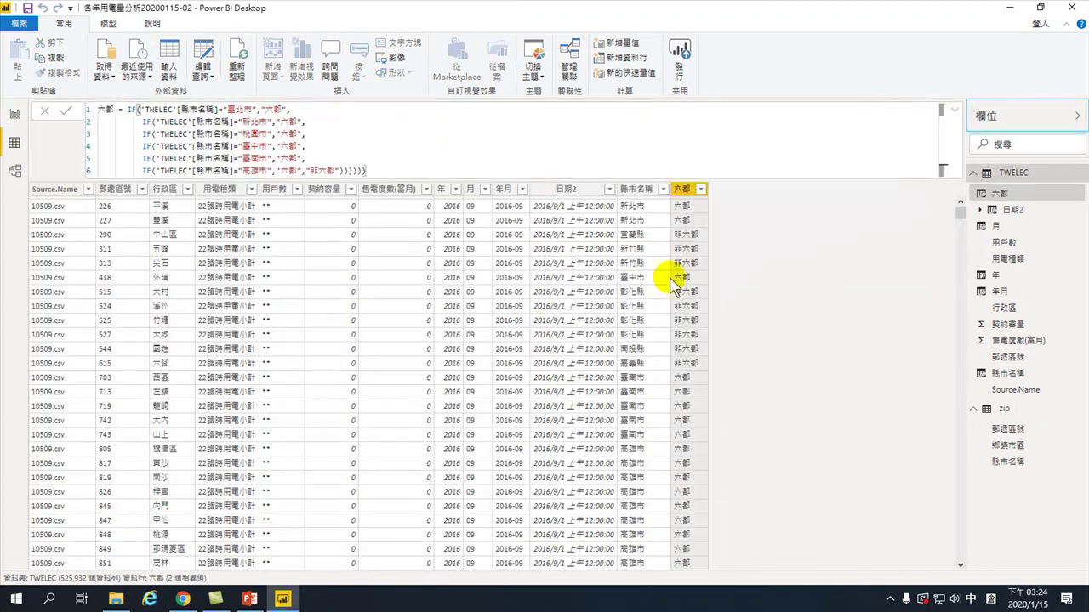
pyautogui.click(14, 114)
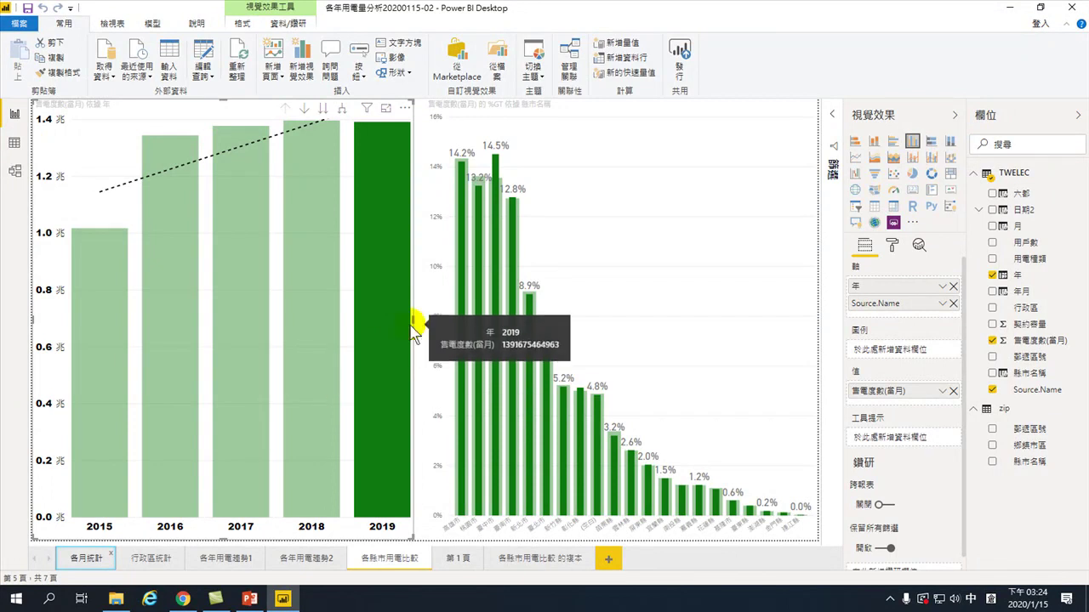
pyautogui.click(15, 172)
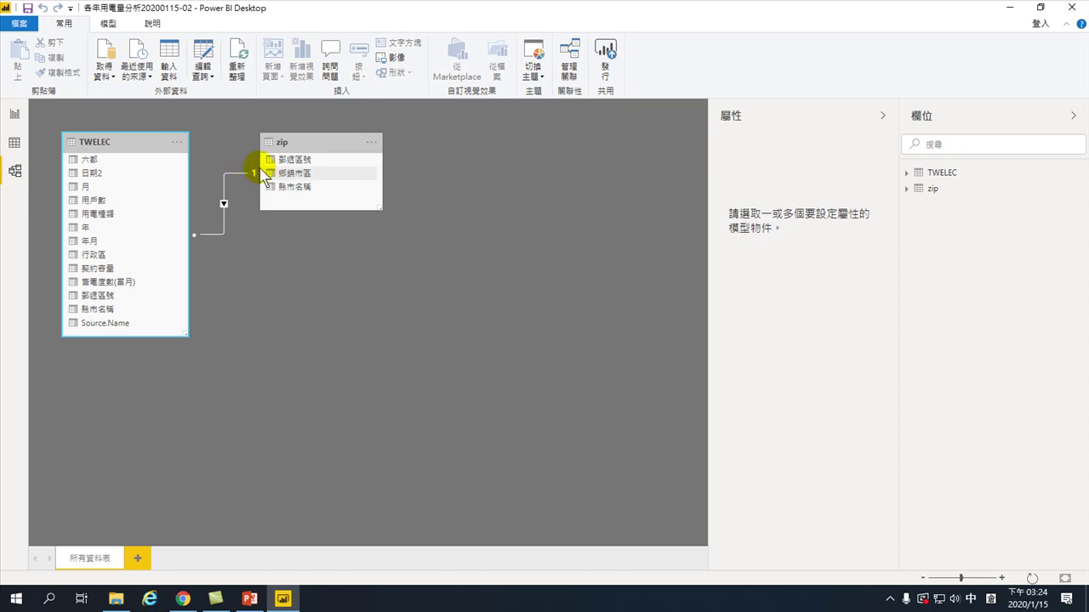
pyautogui.click(28, 9)
pyautogui.click(1068, 11)
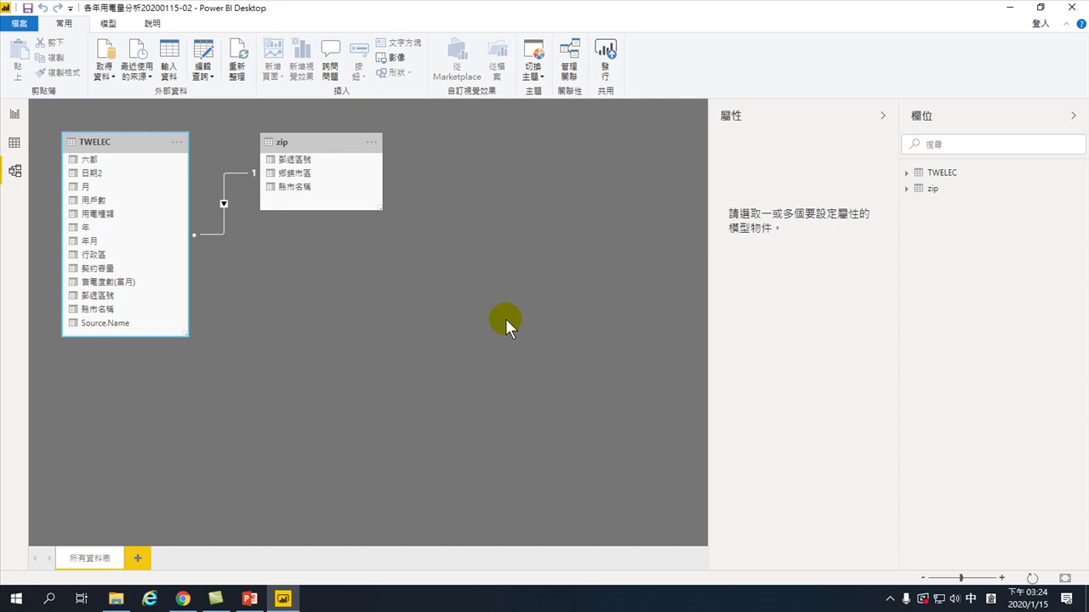
pyautogui.click(14, 113)
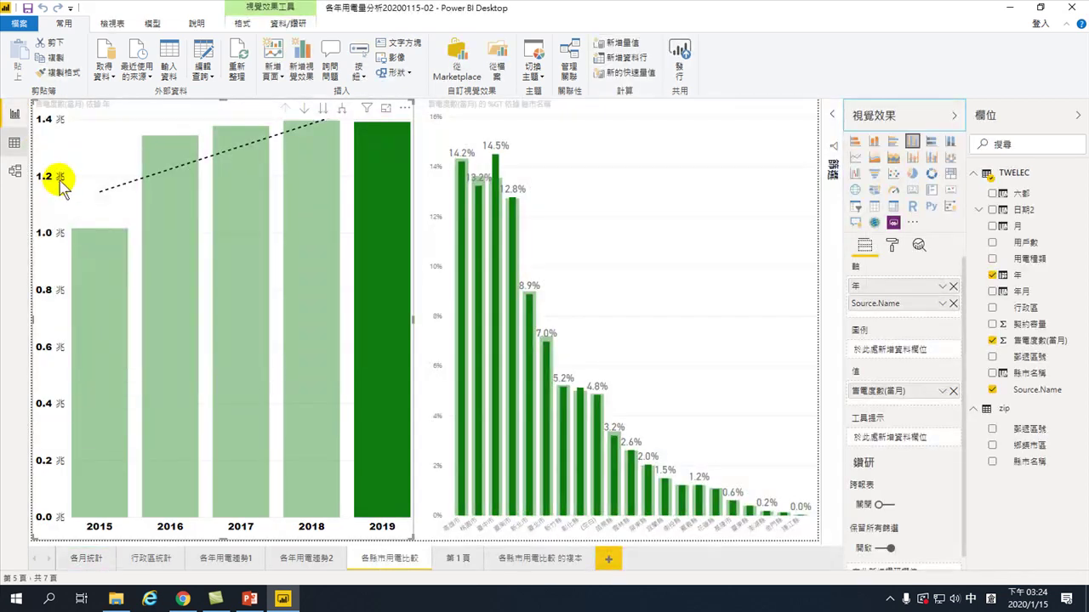
pyautogui.click(1081, 9)
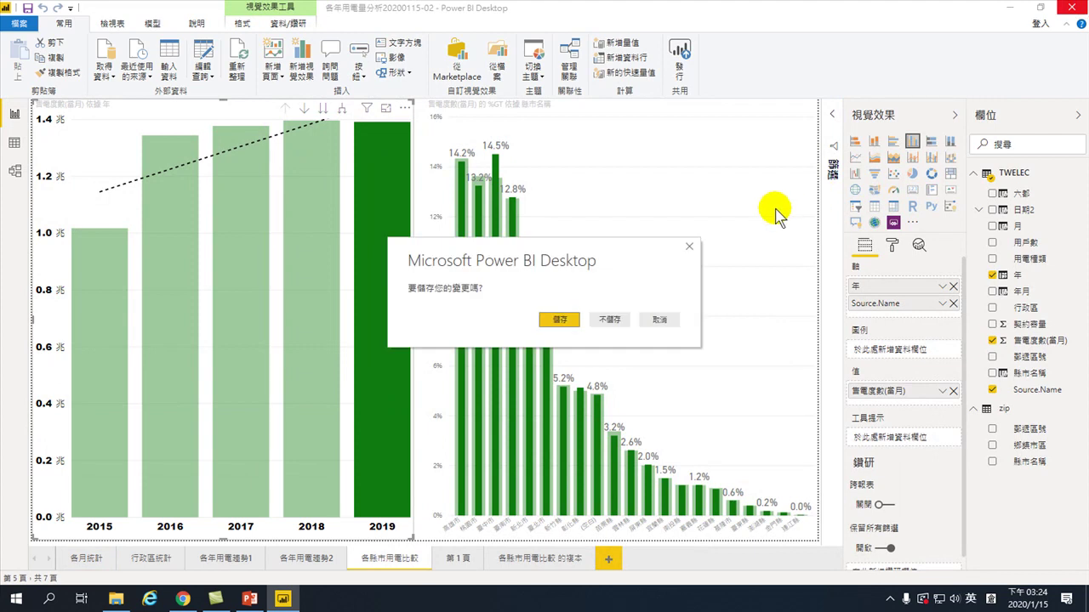
pyautogui.click(557, 317)
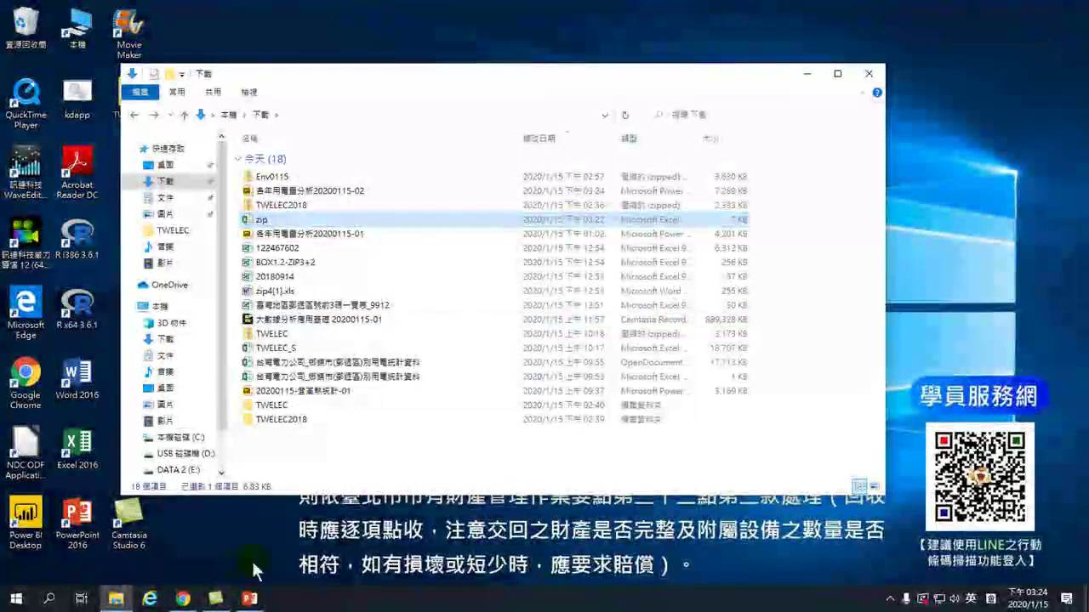
pyautogui.moveTo(237, 600)
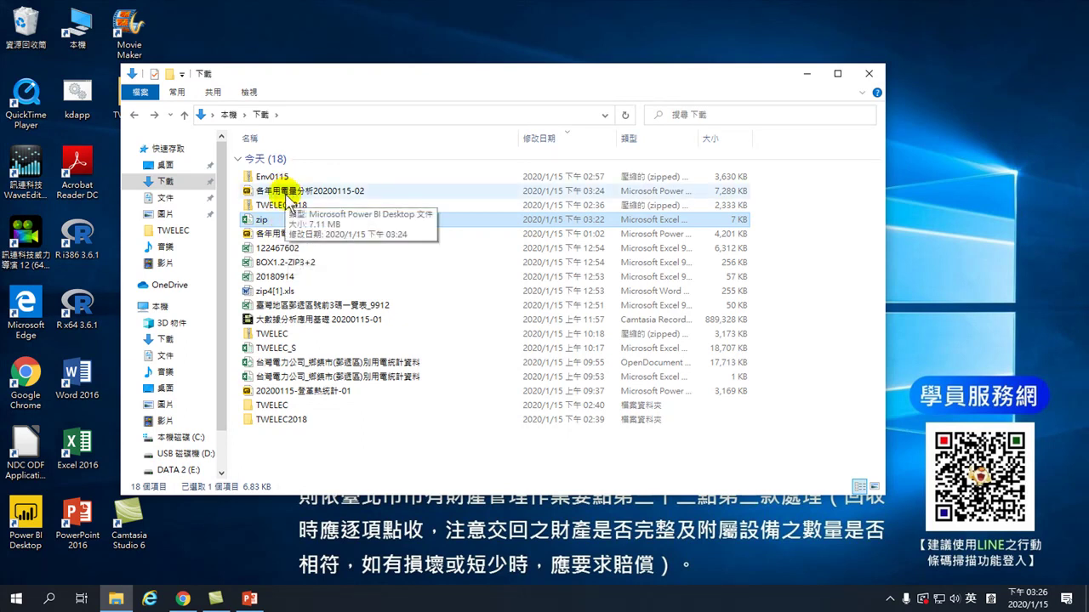
pyautogui.click(287, 233)
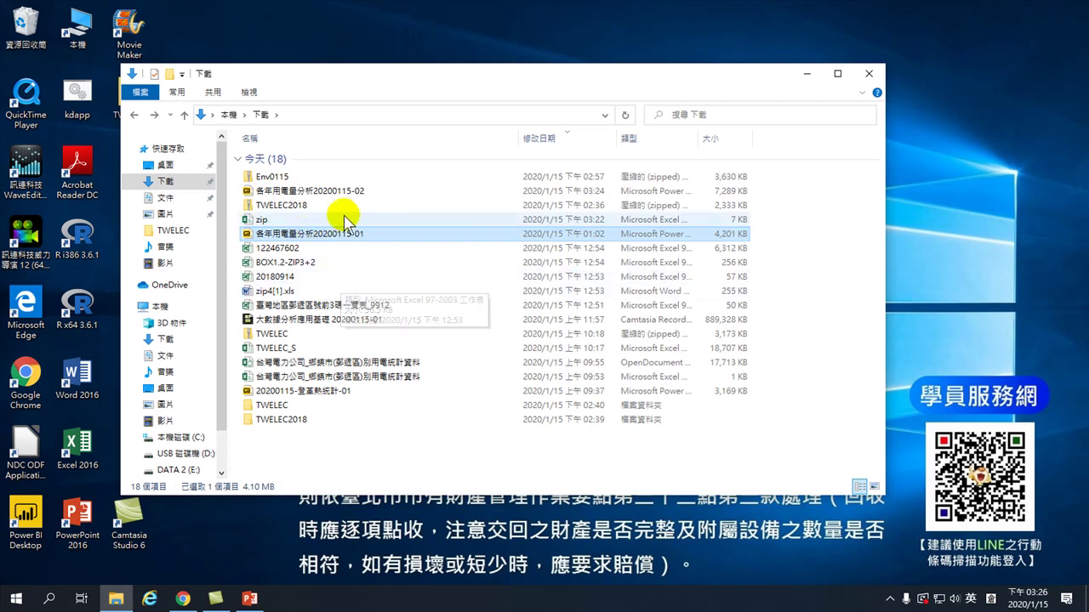
pyautogui.click(271, 190)
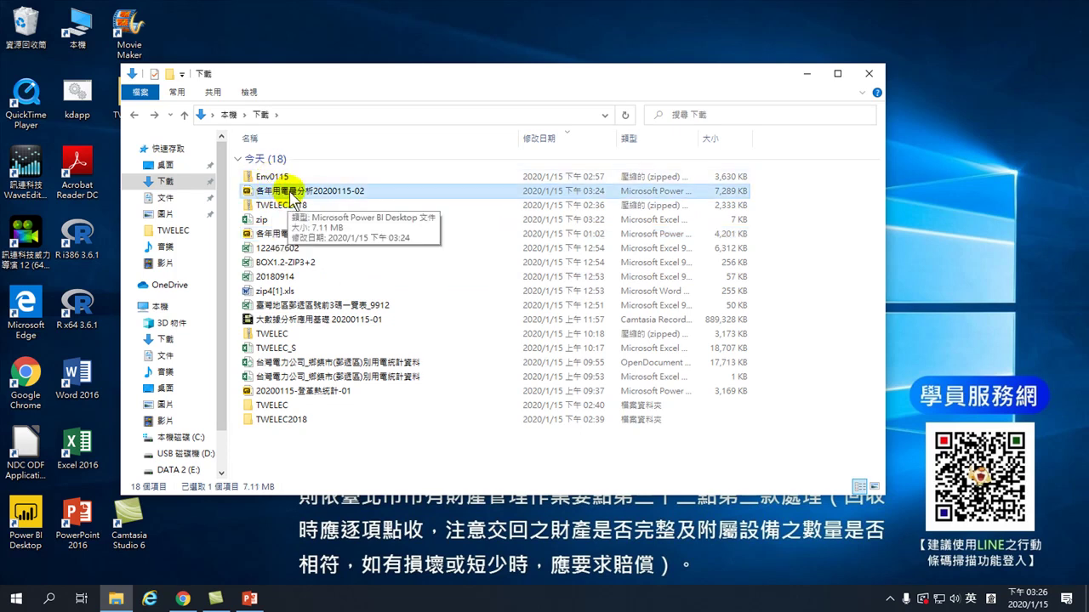
pyautogui.doubleClick(292, 192)
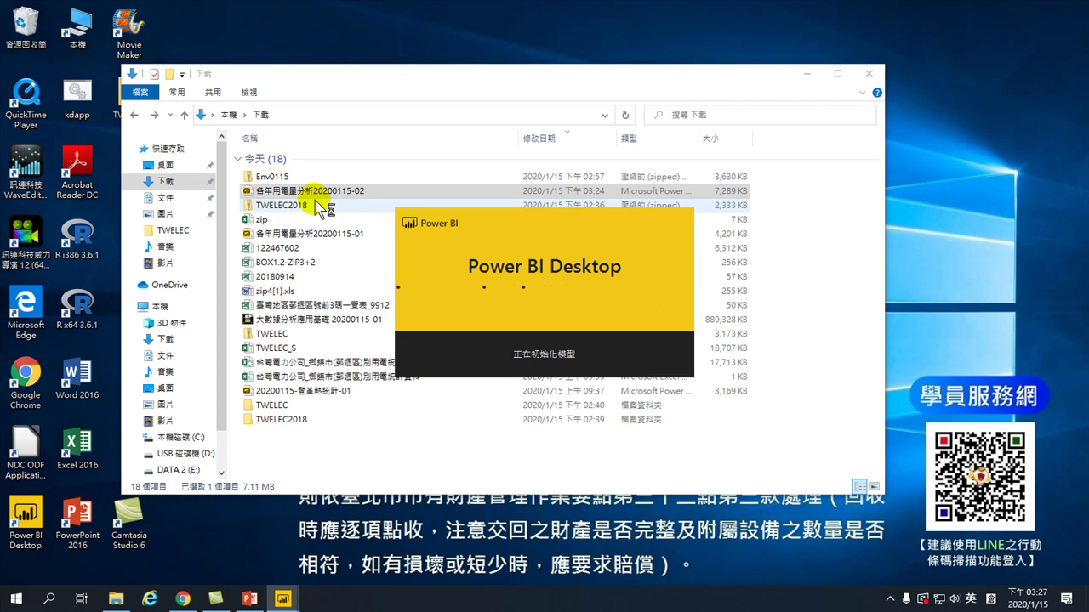
pyautogui.click(311, 192)
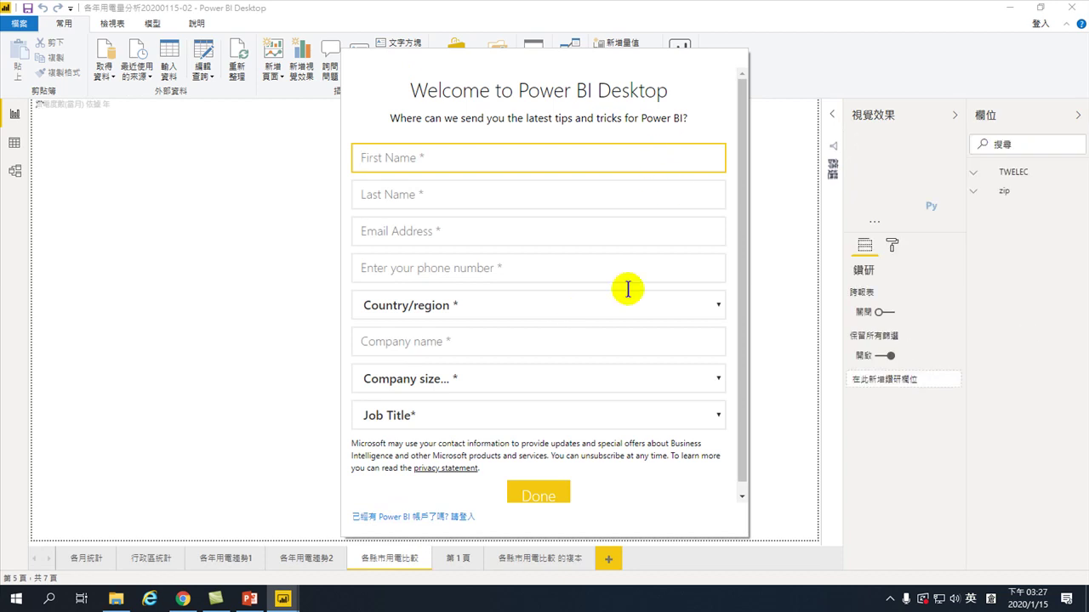
pyautogui.click(421, 520)
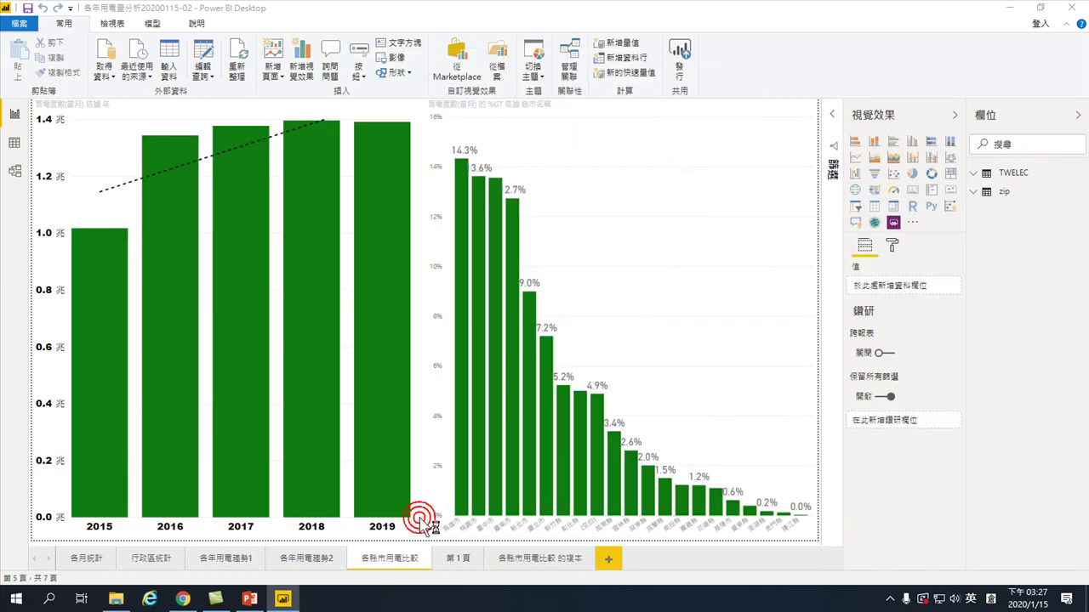
pyautogui.click(702, 199)
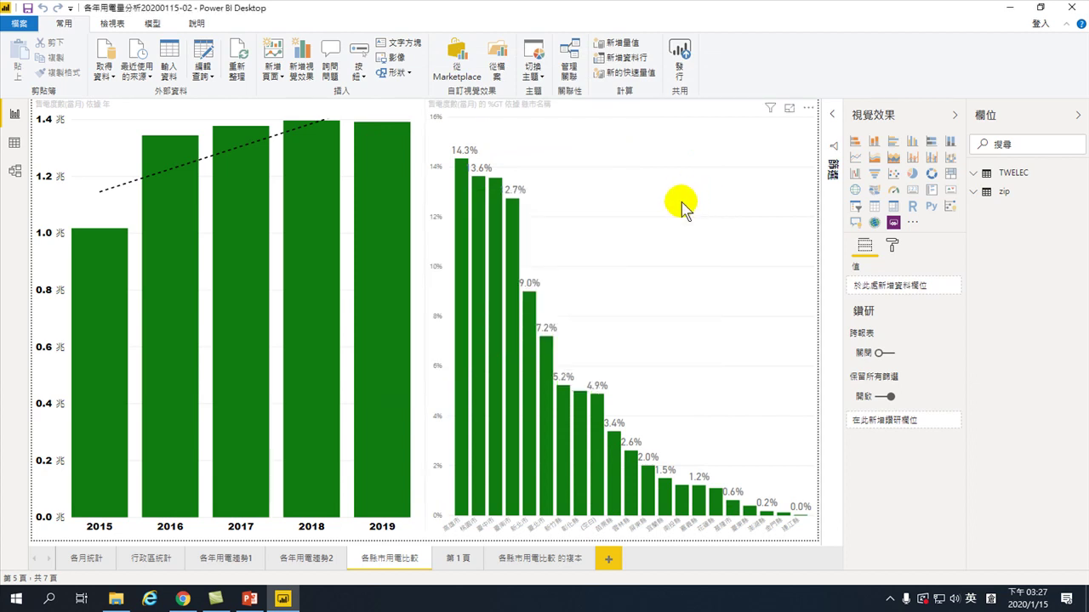
# - Move the blank report page 第 1 頁 behind 各縣市用電比較 的複本 and expand the TWELEC table's fields
pyautogui.click(457, 559)
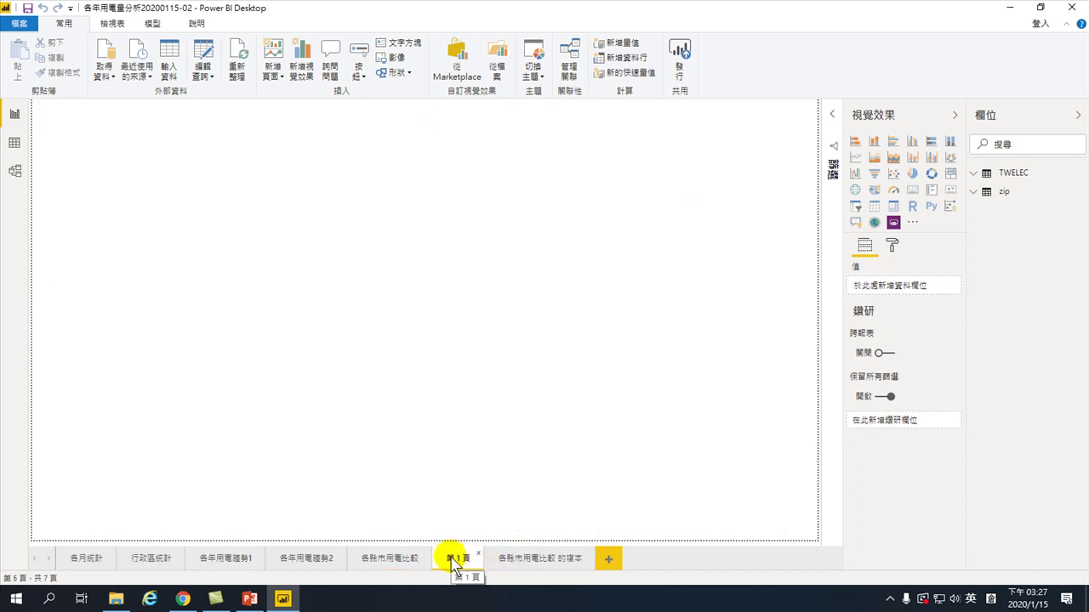
pyautogui.moveTo(457, 564); pyautogui.dragTo(599, 561)
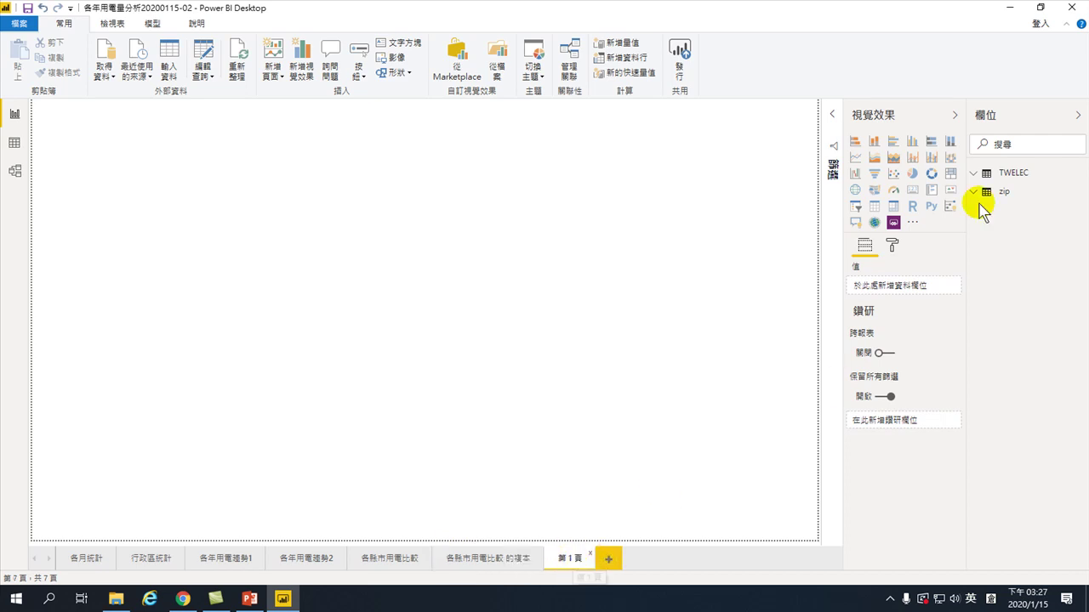
pyautogui.click(973, 173)
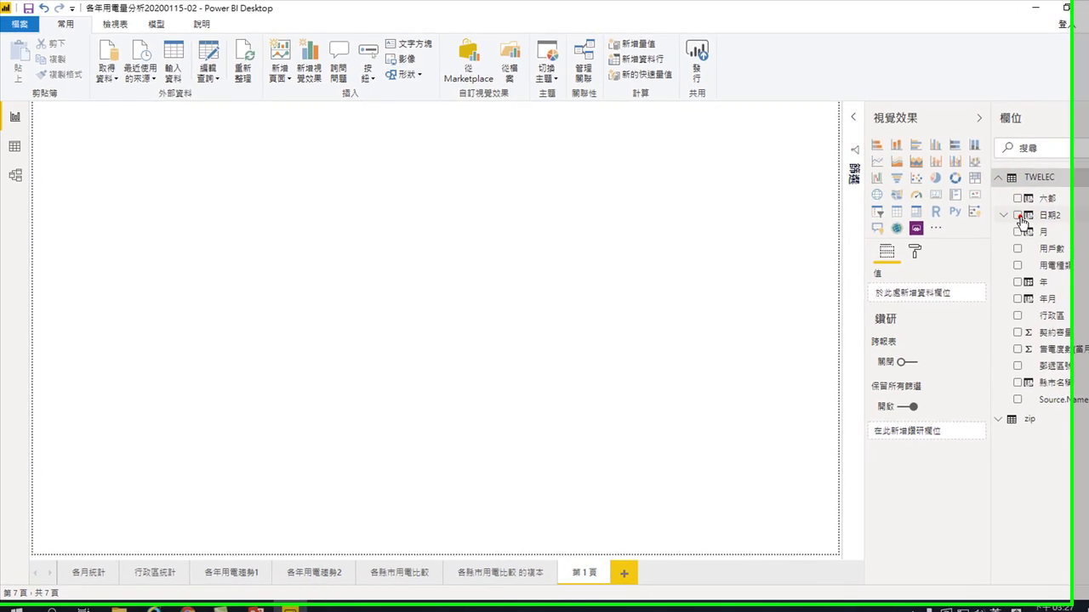
# - Create a column chart of 售電度數(當月) by 日期2 on page 第 1 頁, enlarged to cover most of the page
pyautogui.click(1017, 215)
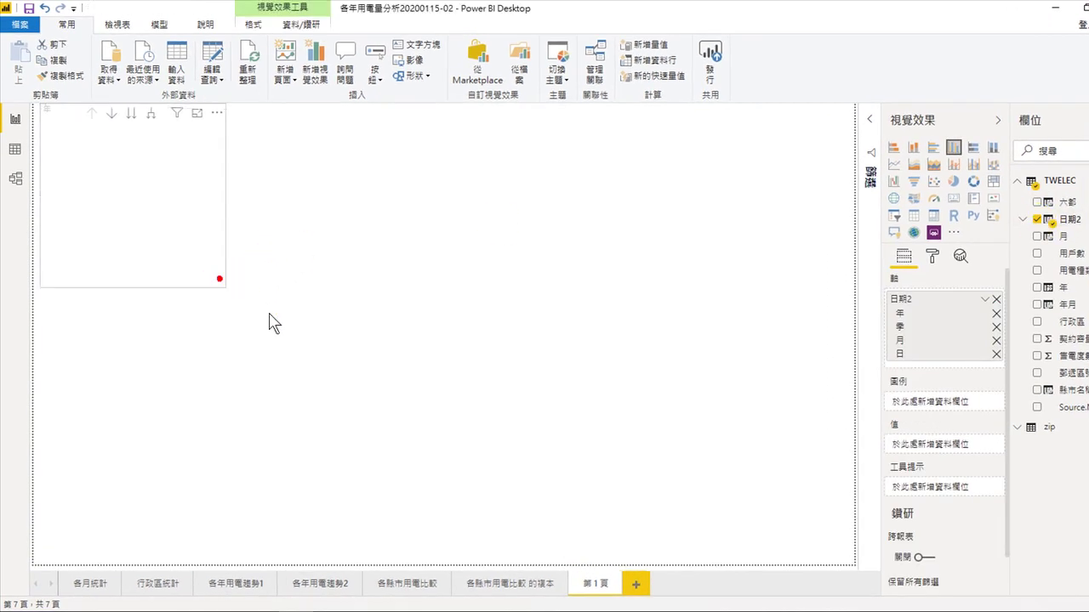
pyautogui.moveTo(269, 324); pyautogui.dragTo(664, 493)
pyautogui.click(773, 452)
pyautogui.click(374, 247)
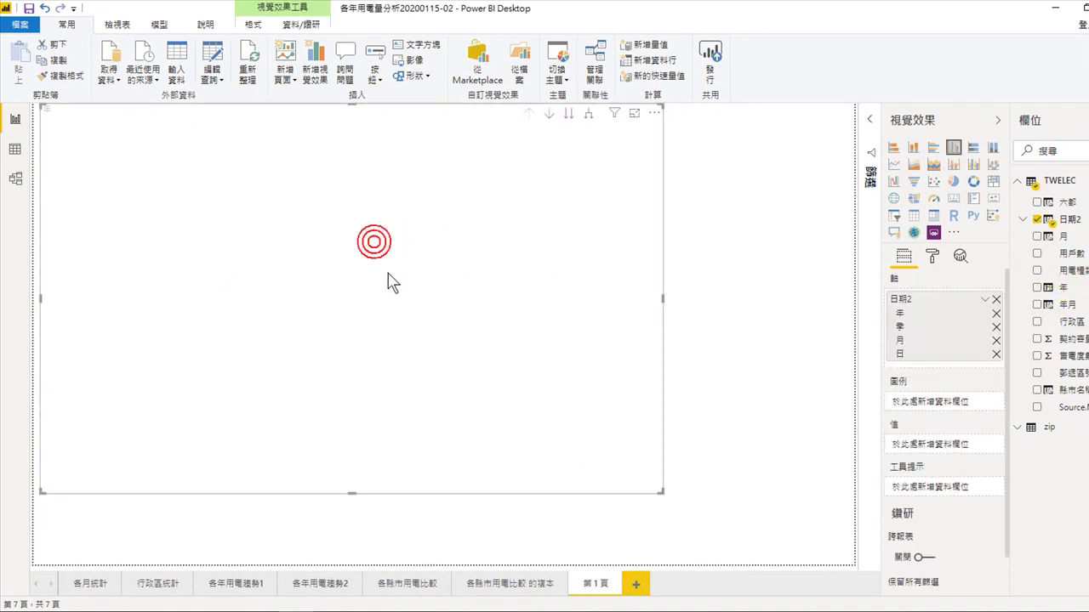
pyautogui.click(1039, 356)
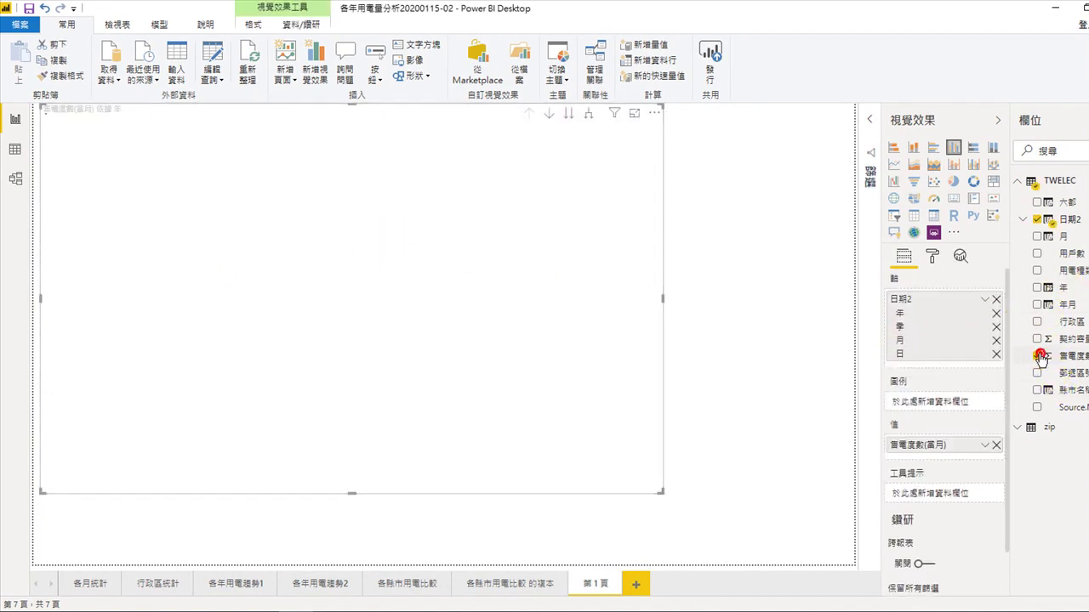
# - Expand the chart's date hierarchy down to month level and enlarge the chart to nearly fill the page
pyautogui.click(590, 117)
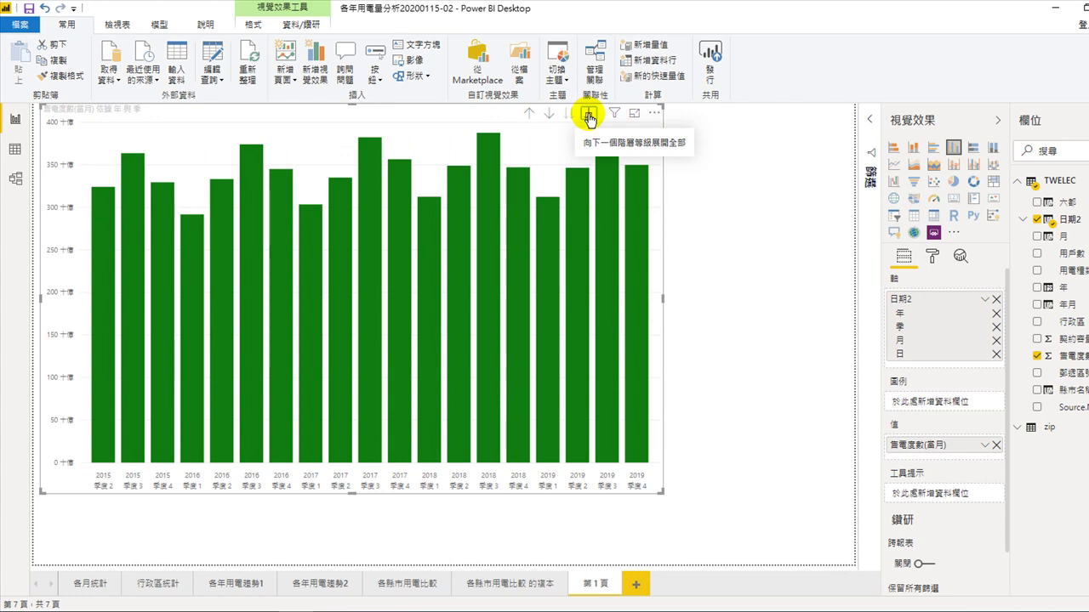
pyautogui.click(589, 116)
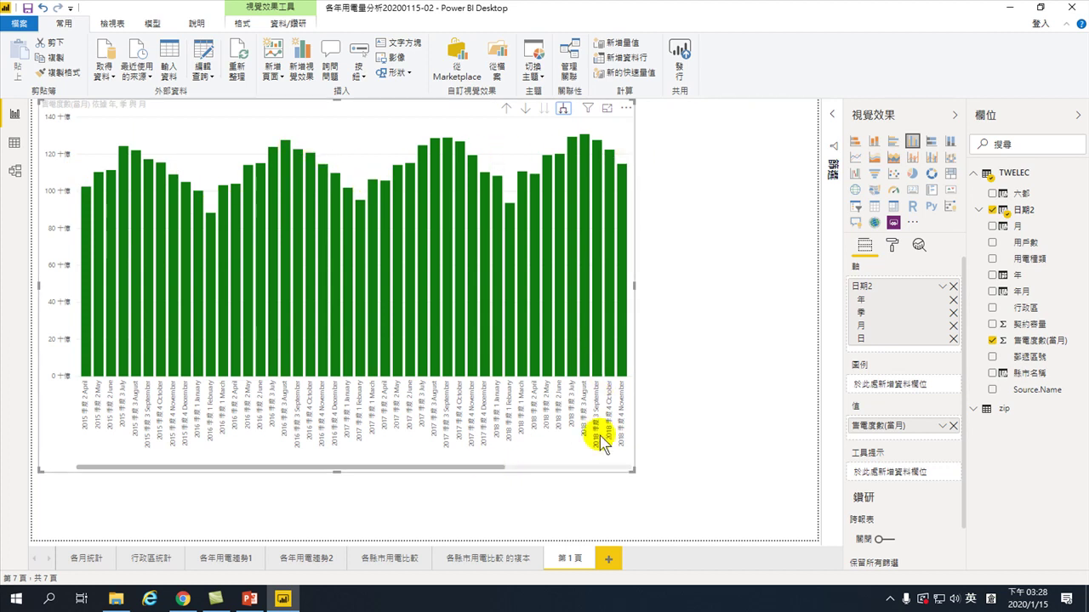
pyautogui.moveTo(633, 471); pyautogui.dragTo(799, 524)
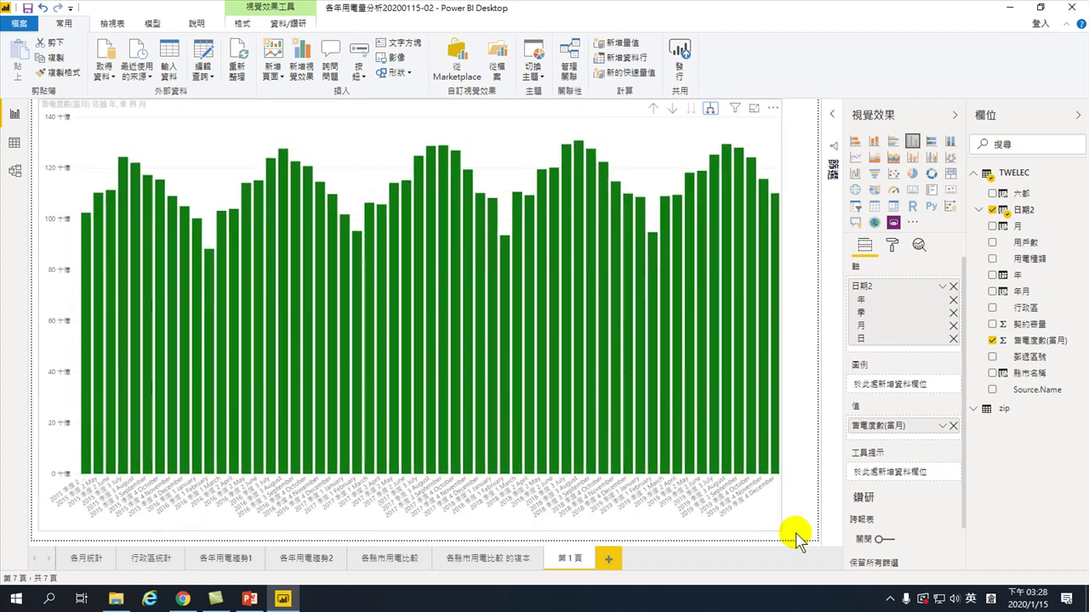
# - Change the monthly column chart to a line chart and add a 趨勢預測 forecast to it
pyautogui.click(855, 158)
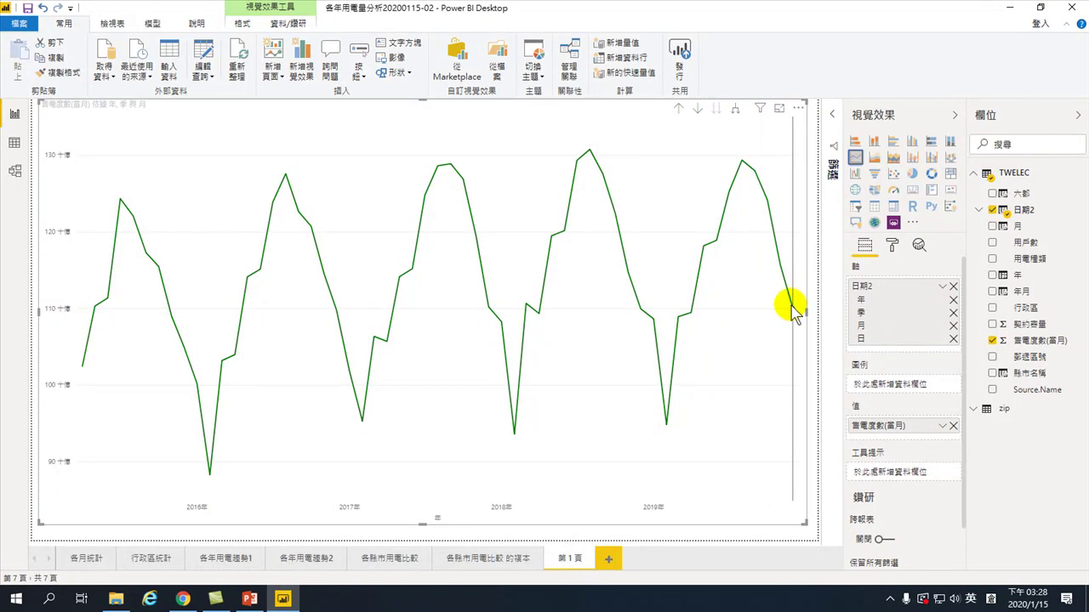
pyautogui.moveTo(790, 304)
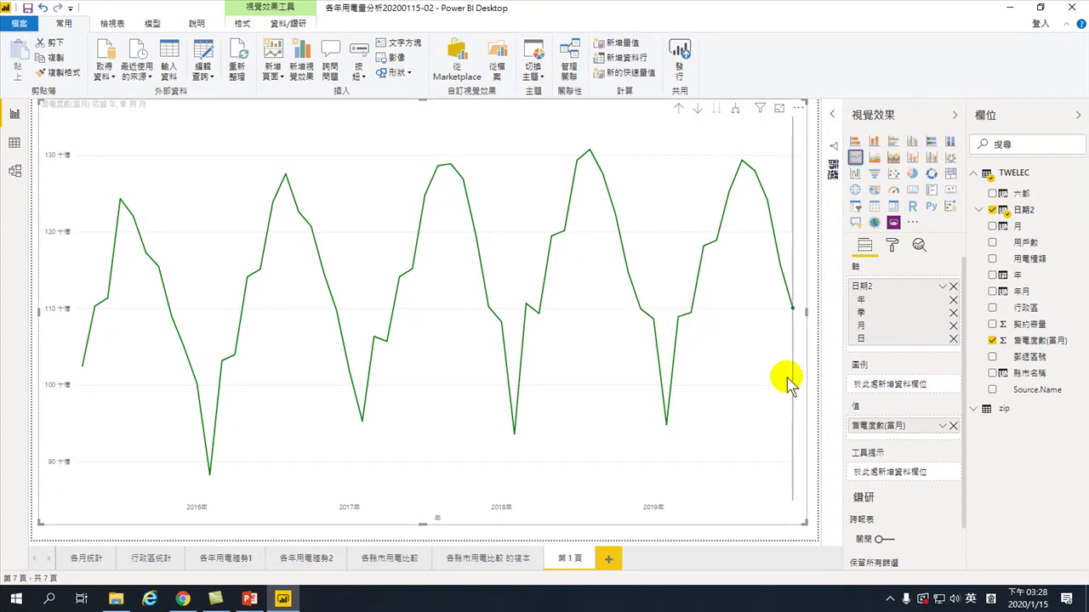
pyautogui.moveTo(790, 384)
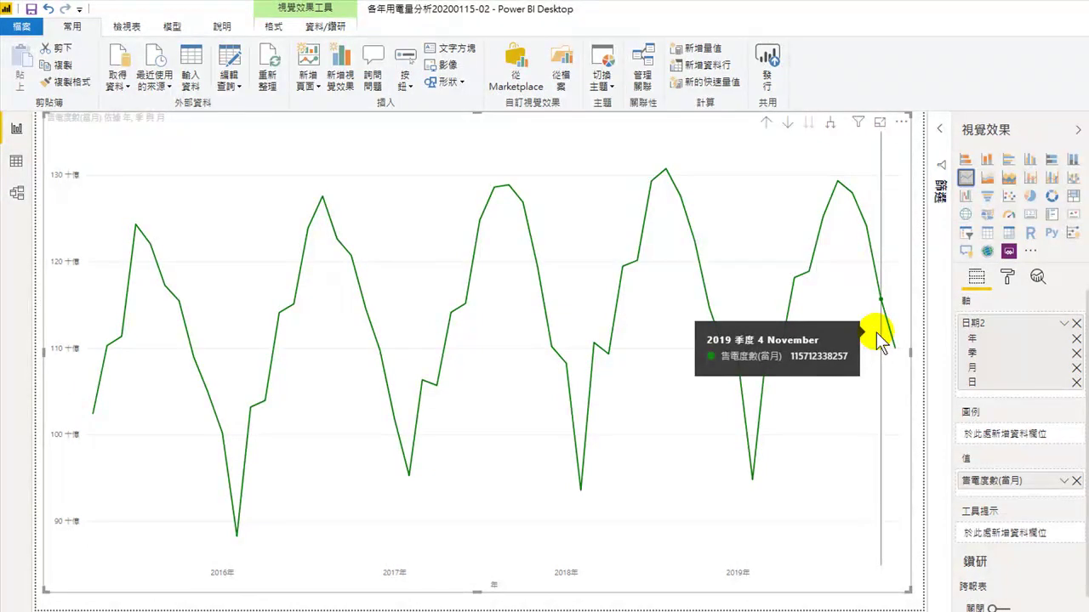
pyautogui.click(1037, 278)
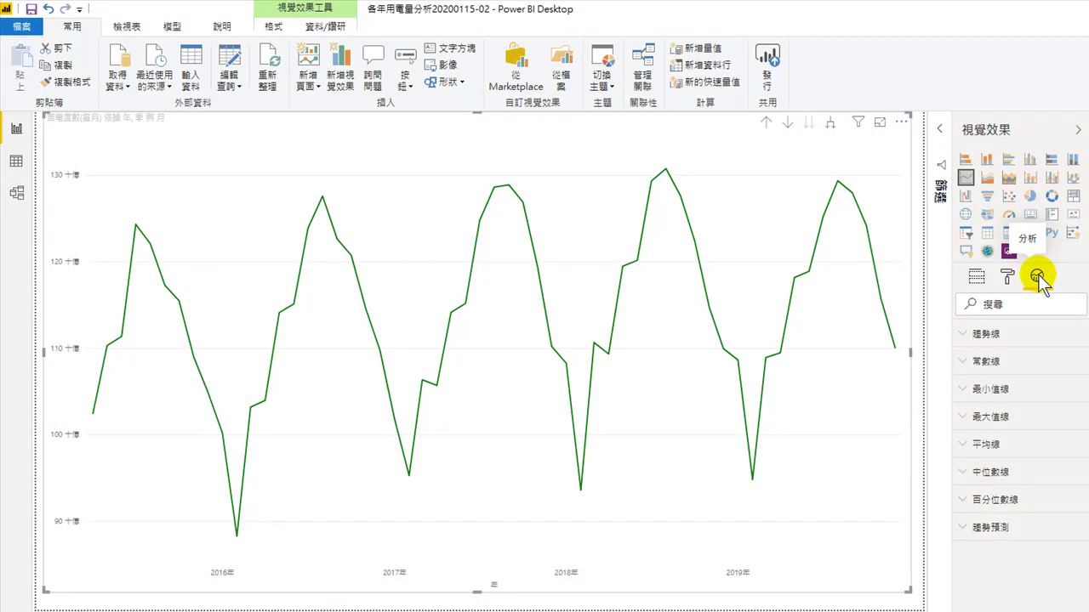
pyautogui.click(968, 528)
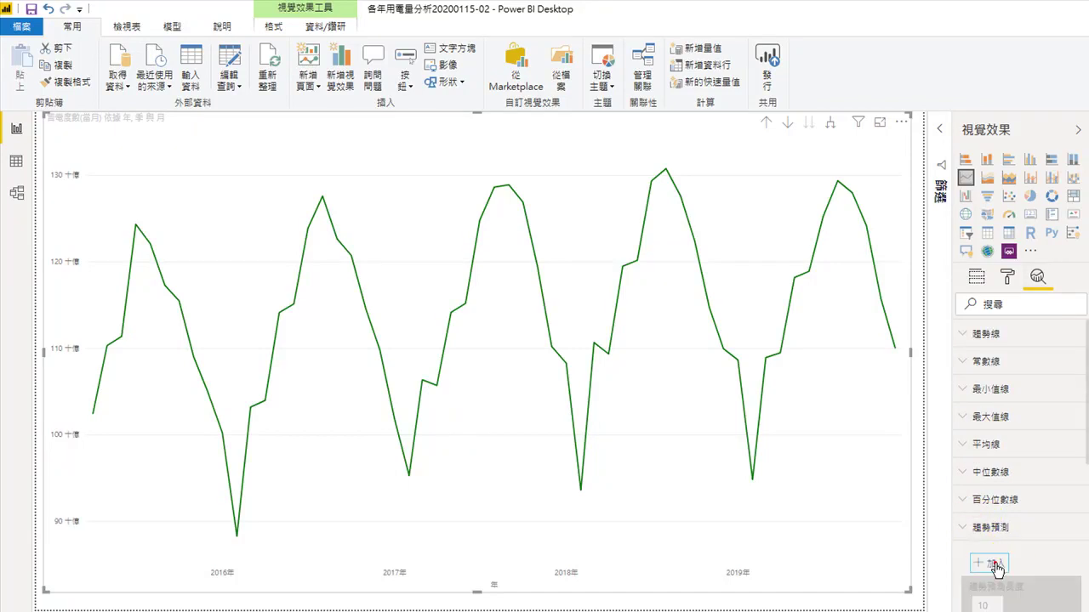
pyautogui.click(992, 563)
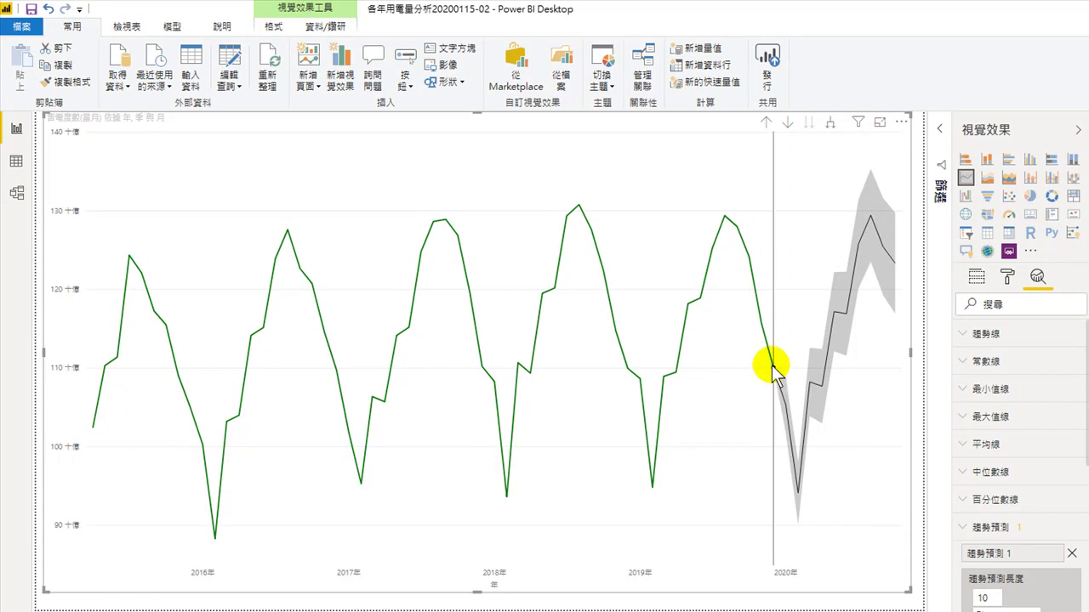
# - Set the forecast length to 12 points, ignore the last 12 points, and apply the forecast settings
pyautogui.moveTo(776, 373)
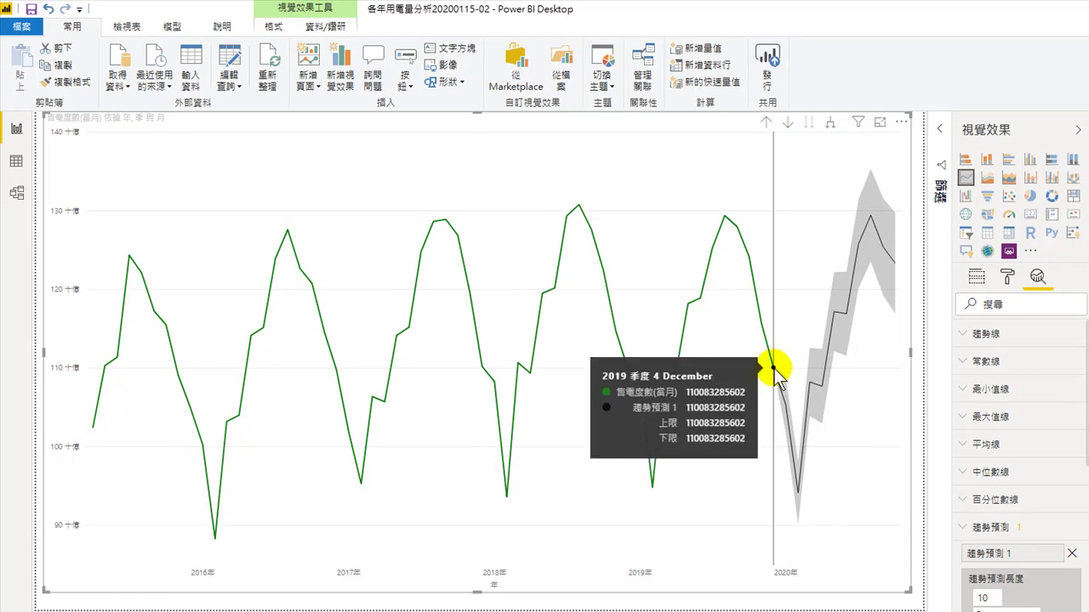
pyautogui.moveTo(788, 409)
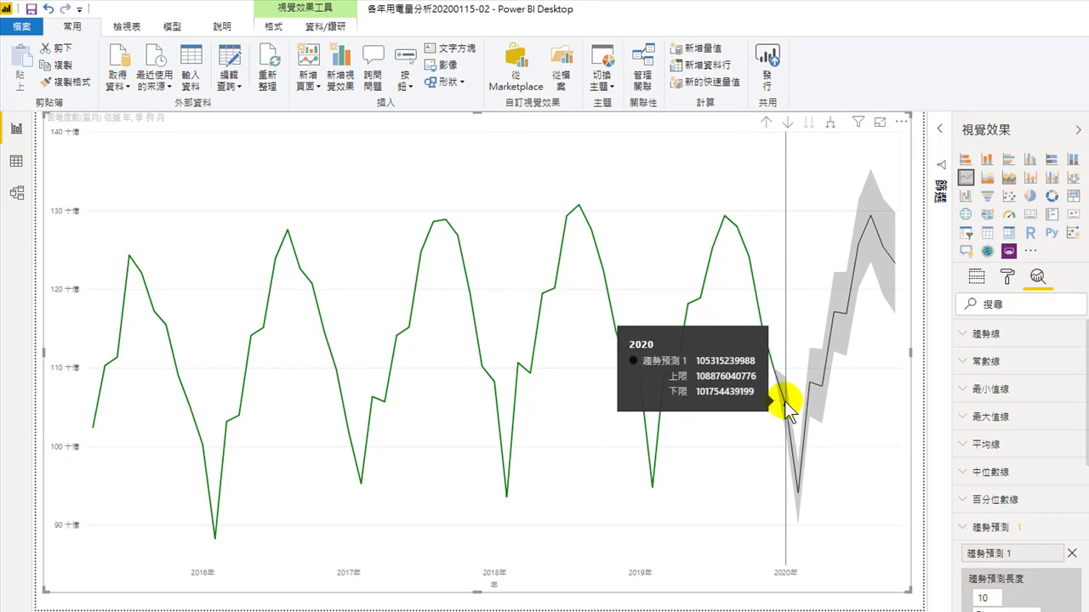
pyautogui.moveTo(800, 499)
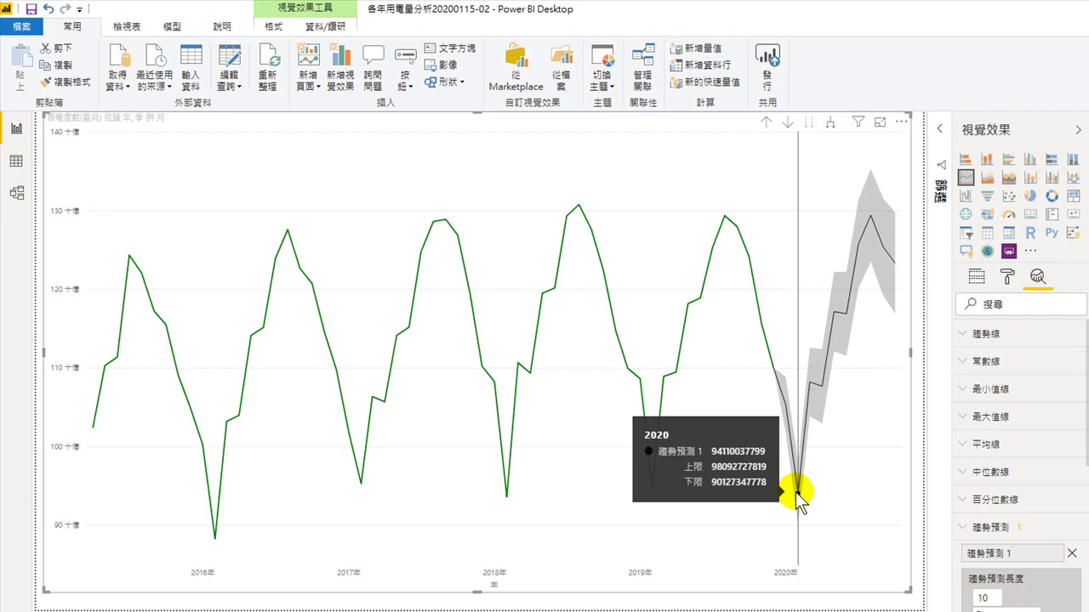
pyautogui.moveTo(507, 500)
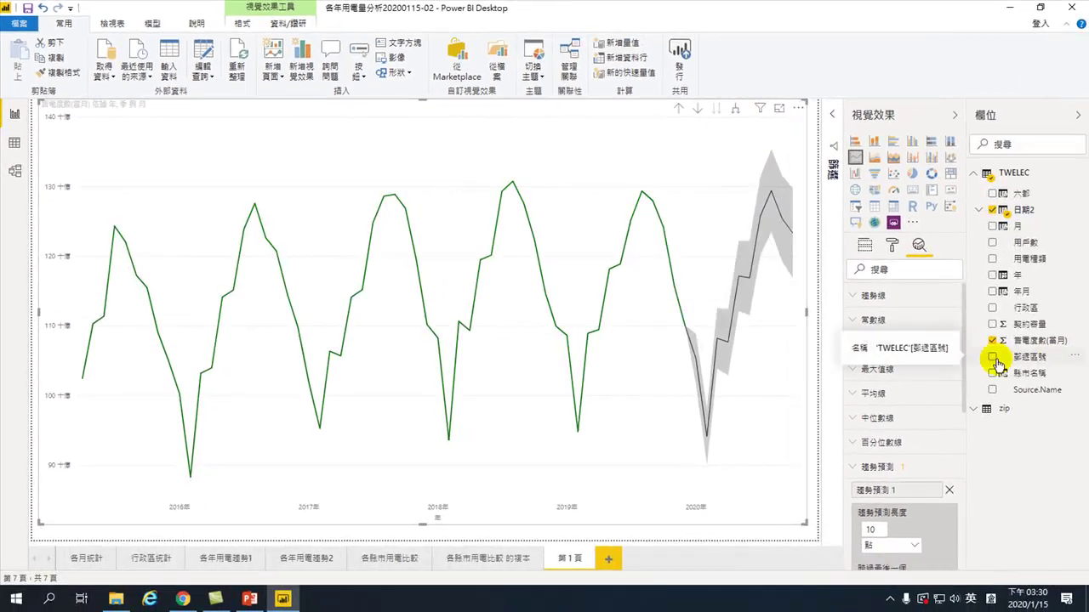
pyautogui.scroll(-3, 921, 444)
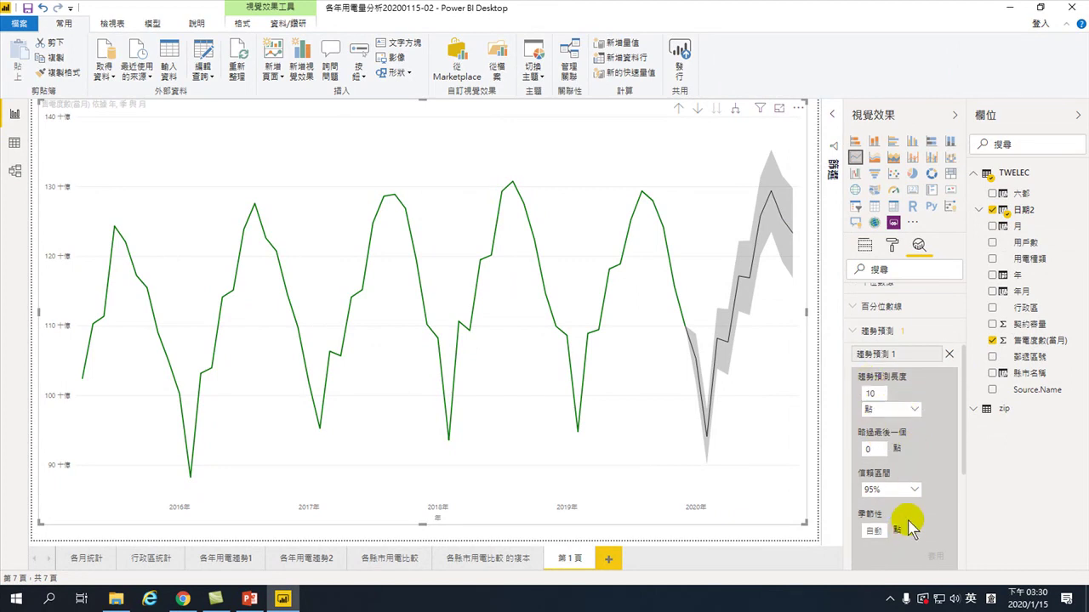
pyautogui.doubleClick(872, 393)
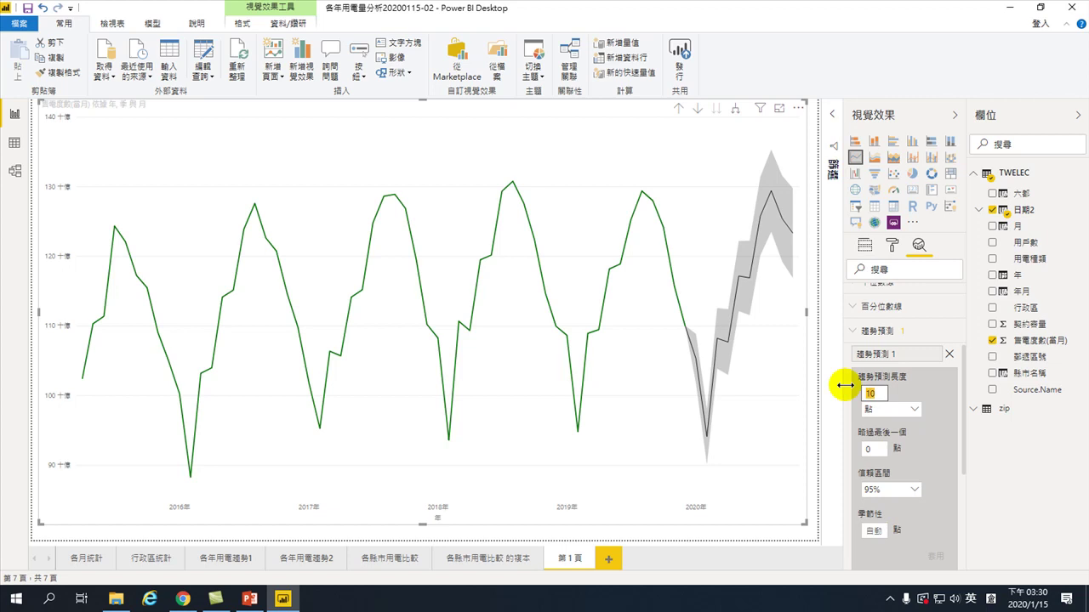
pyautogui.write('12')
pyautogui.click(871, 449)
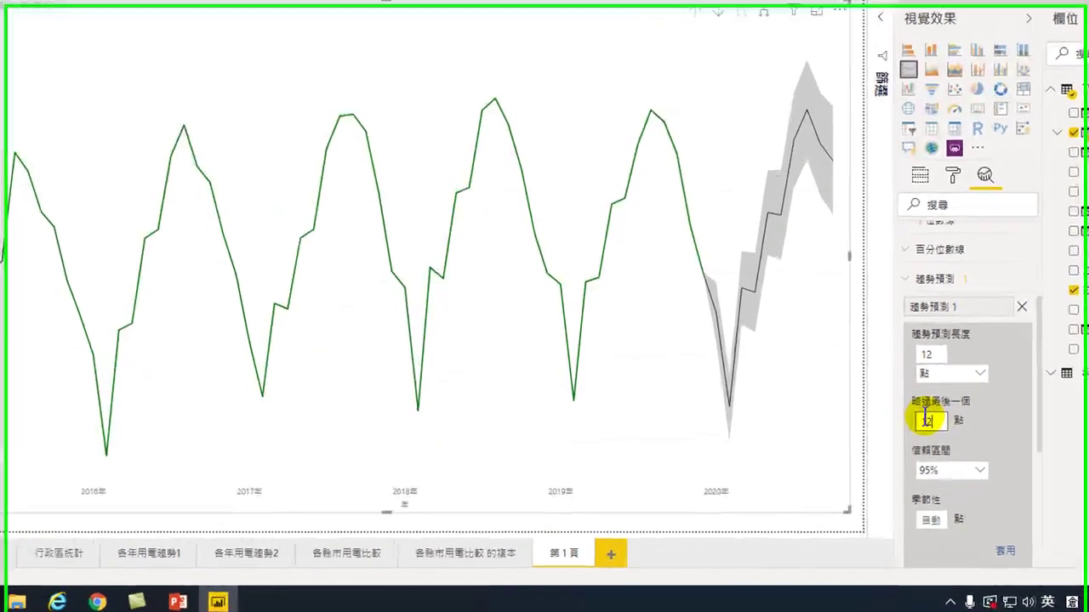
pyautogui.write('2')
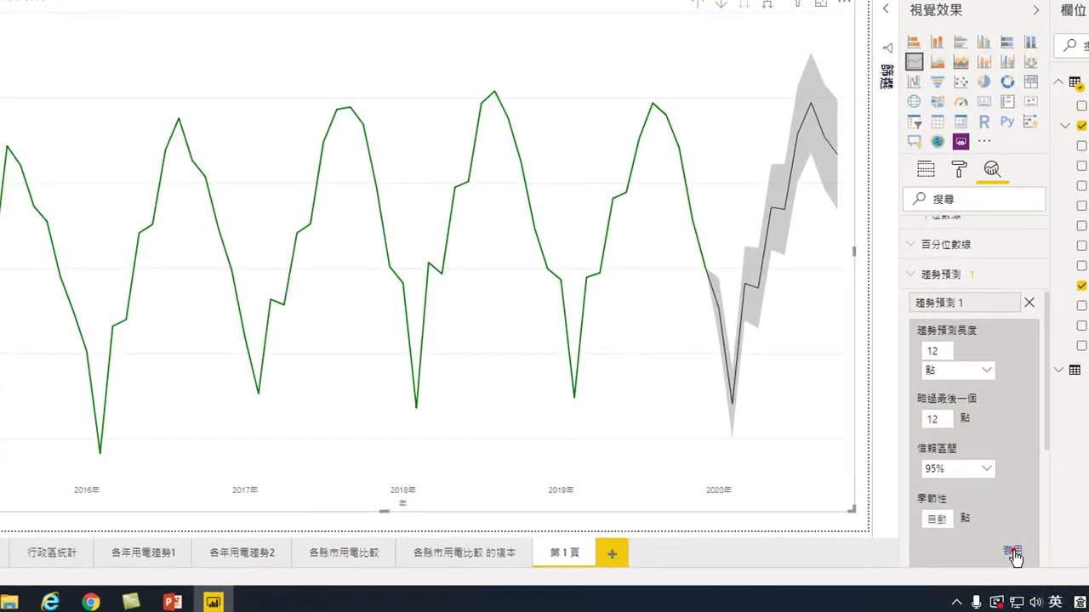
pyautogui.click(1012, 553)
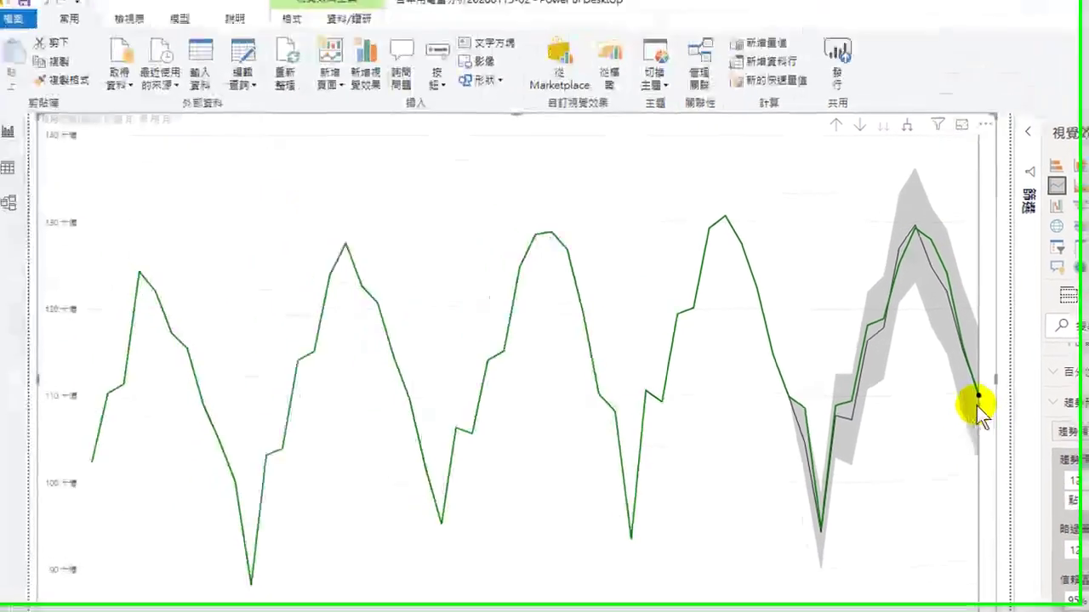
# - Set the forecast's 季節性 to 12 points and apply it
pyautogui.moveTo(835, 276)
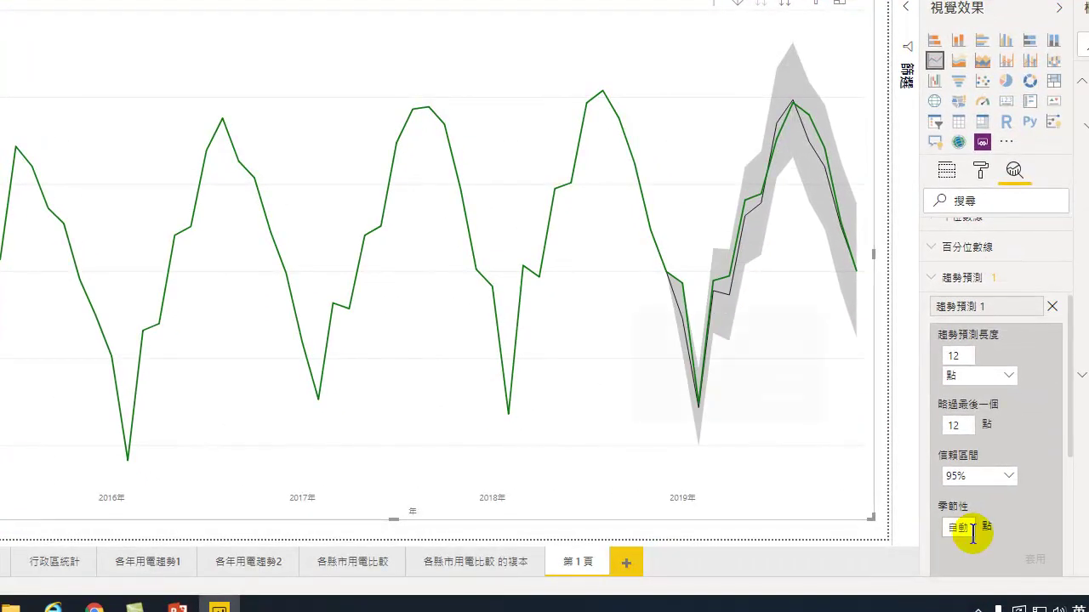
pyautogui.doubleClick(958, 528)
pyautogui.write('12')
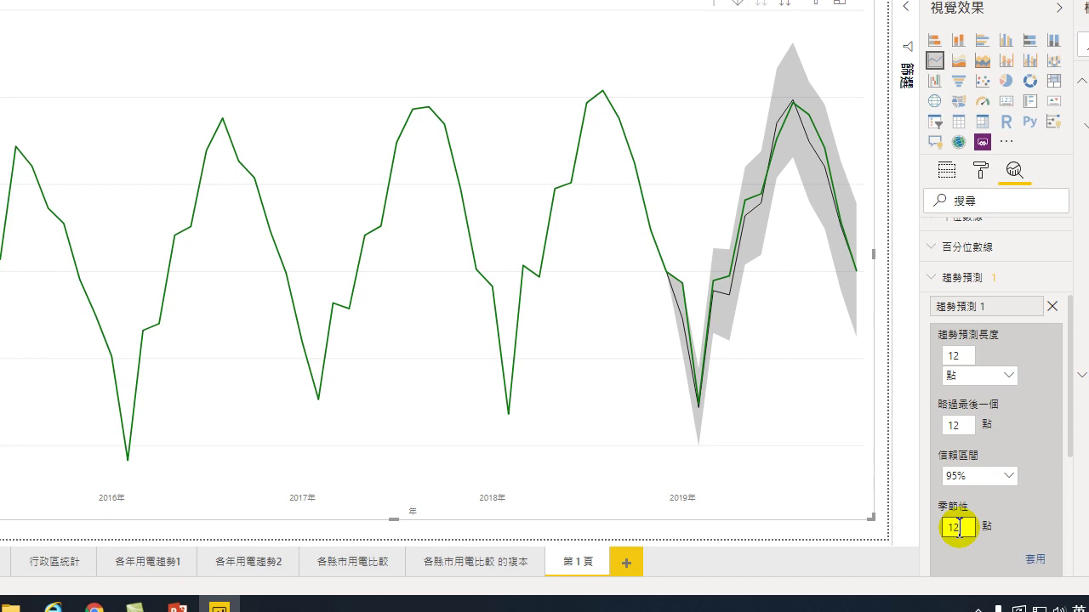
pyautogui.click(1033, 563)
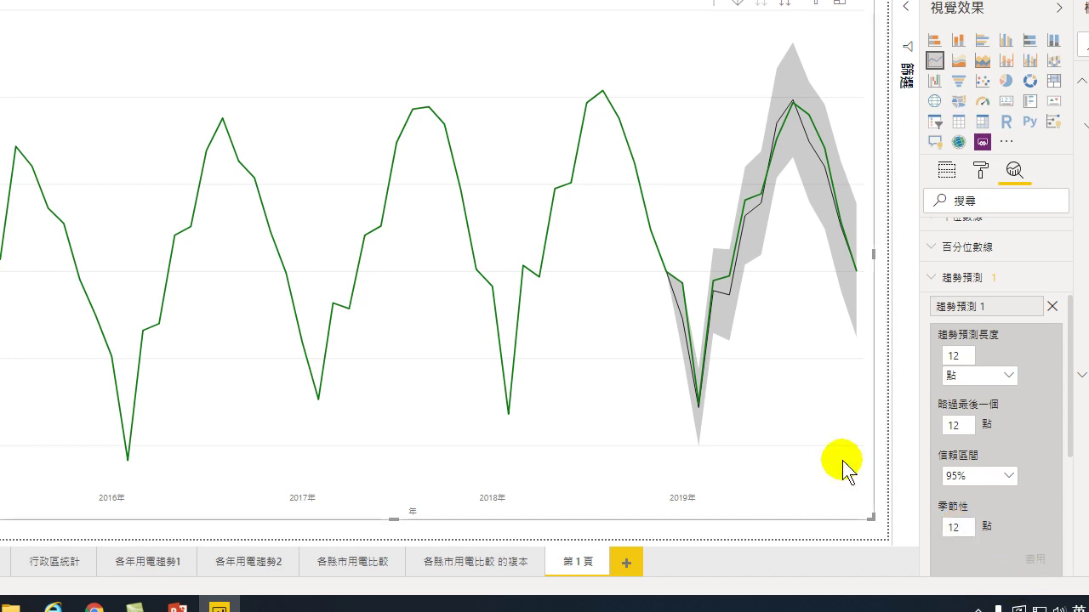
pyautogui.moveTo(812, 480)
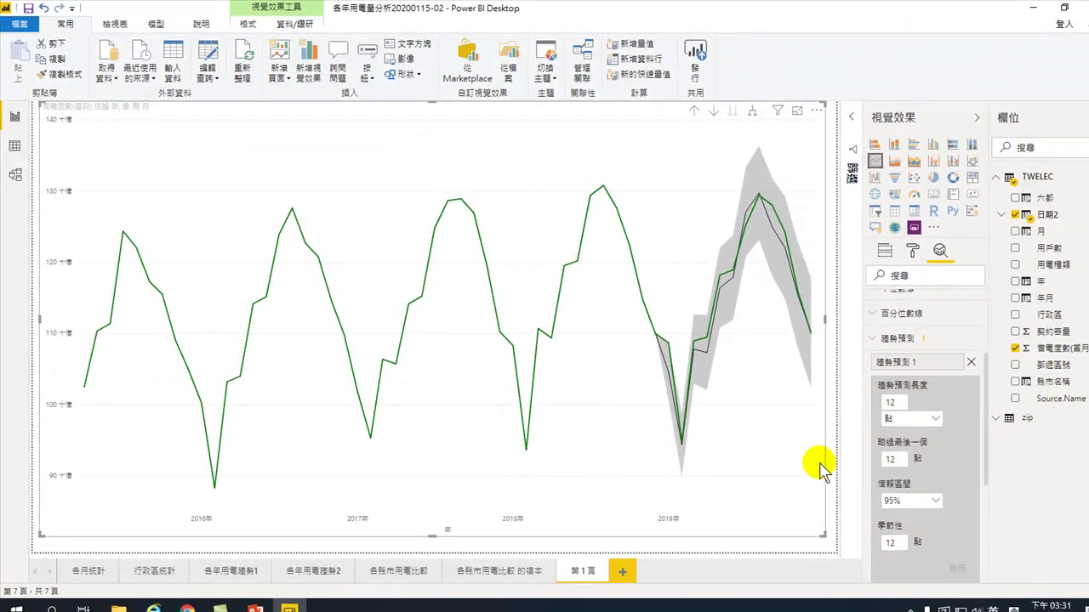
# - Set the forecast's 略過最後一個 value to 0 points and apply it
pyautogui.moveTo(782, 393)
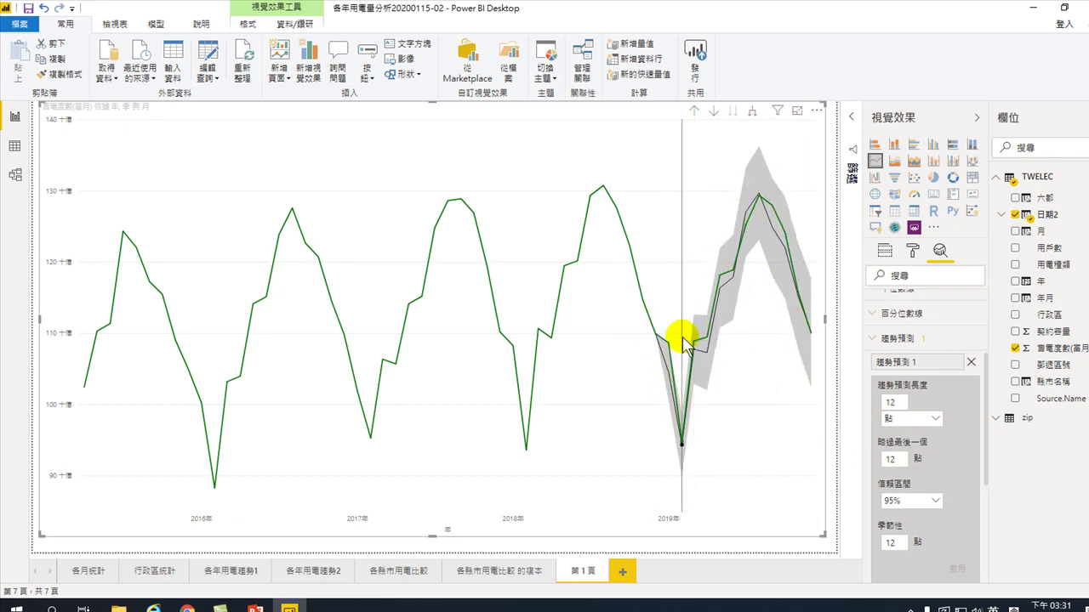
pyautogui.moveTo(669, 306)
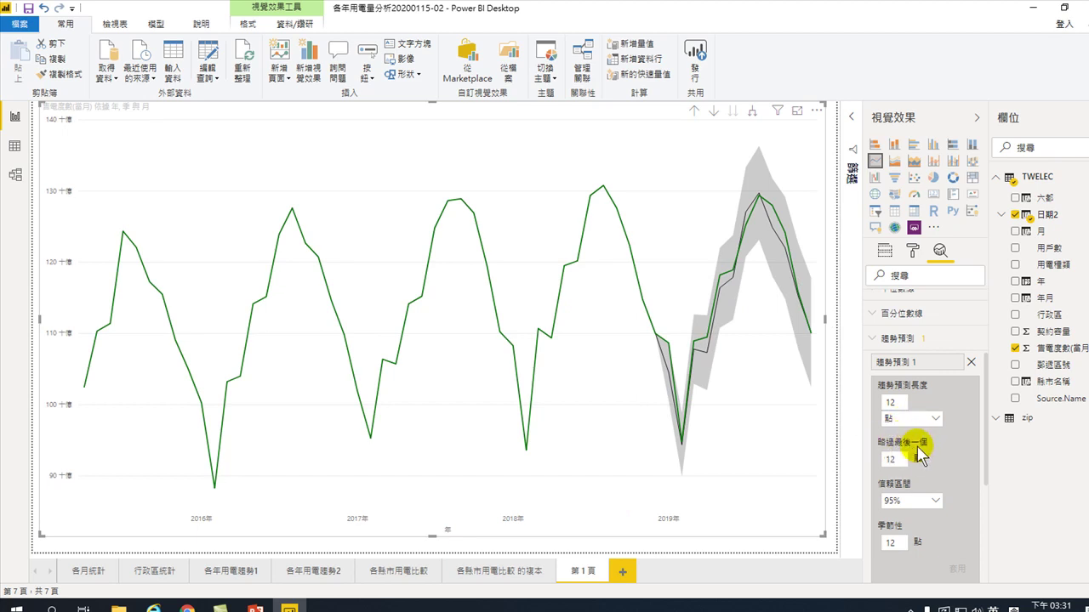
pyautogui.click(900, 460)
pyautogui.click(901, 460)
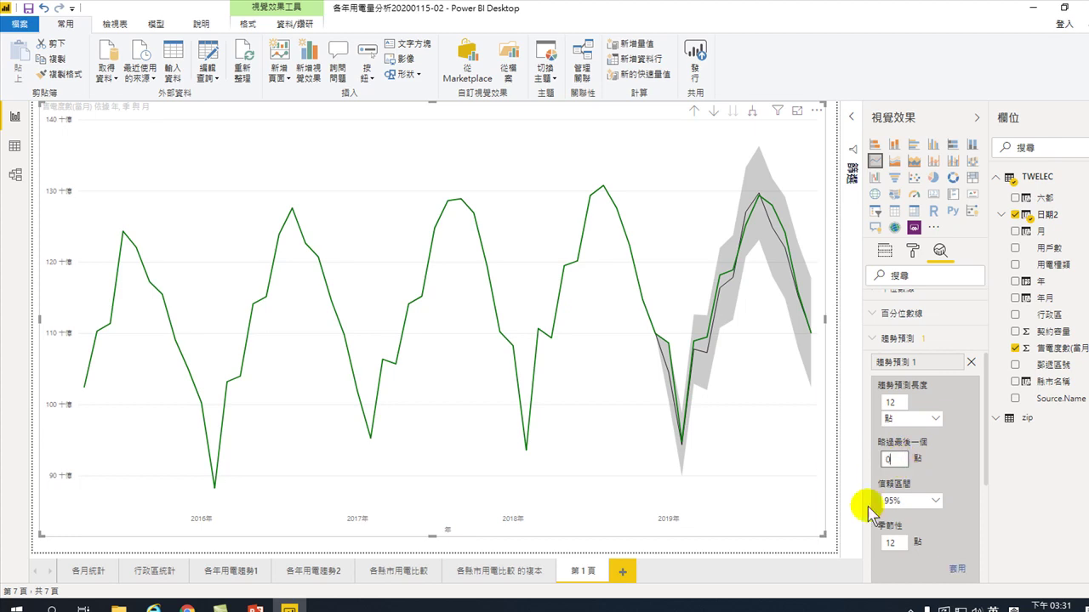
pyautogui.click(956, 568)
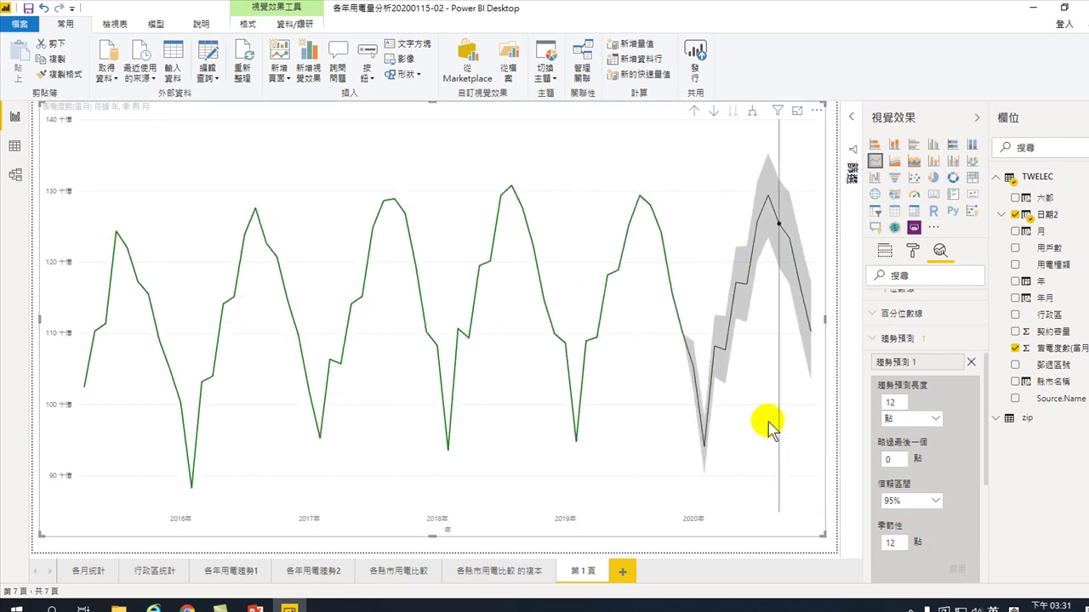
pyautogui.moveTo(706, 396)
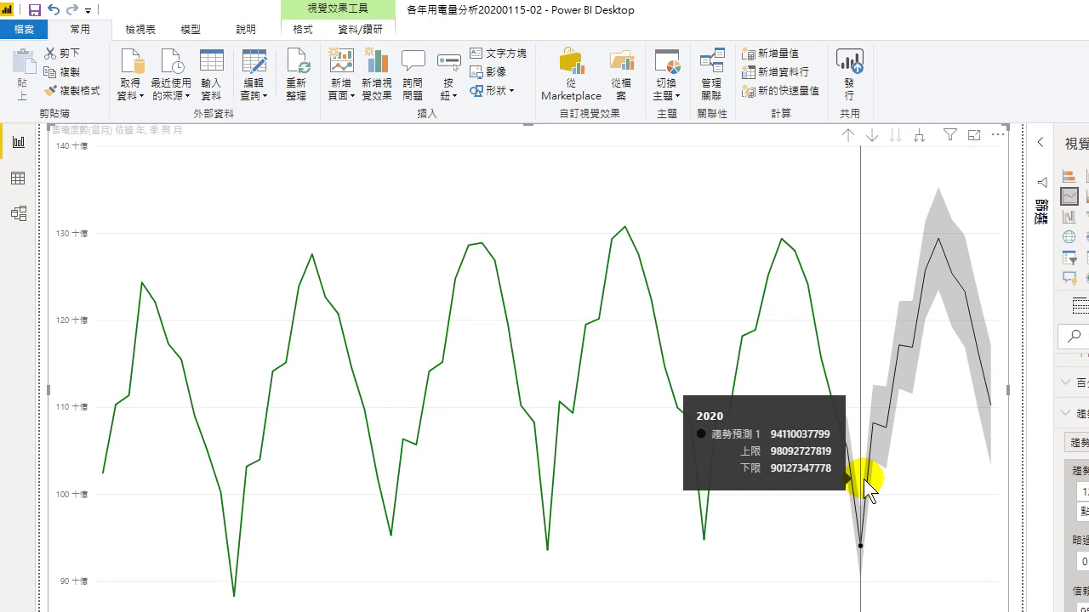
pyautogui.click(997, 139)
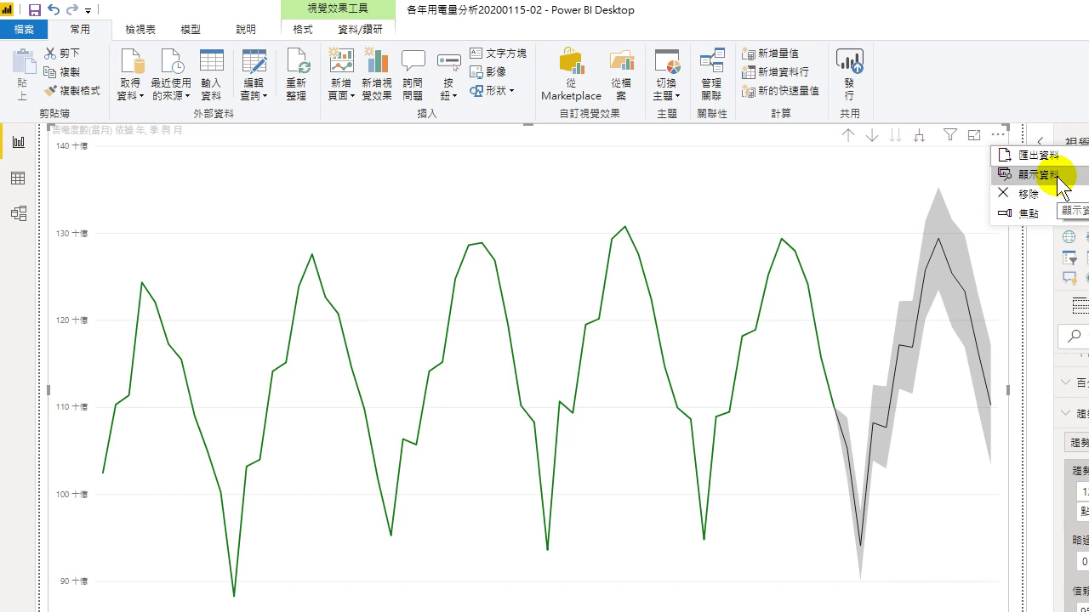
pyautogui.press('Escape')
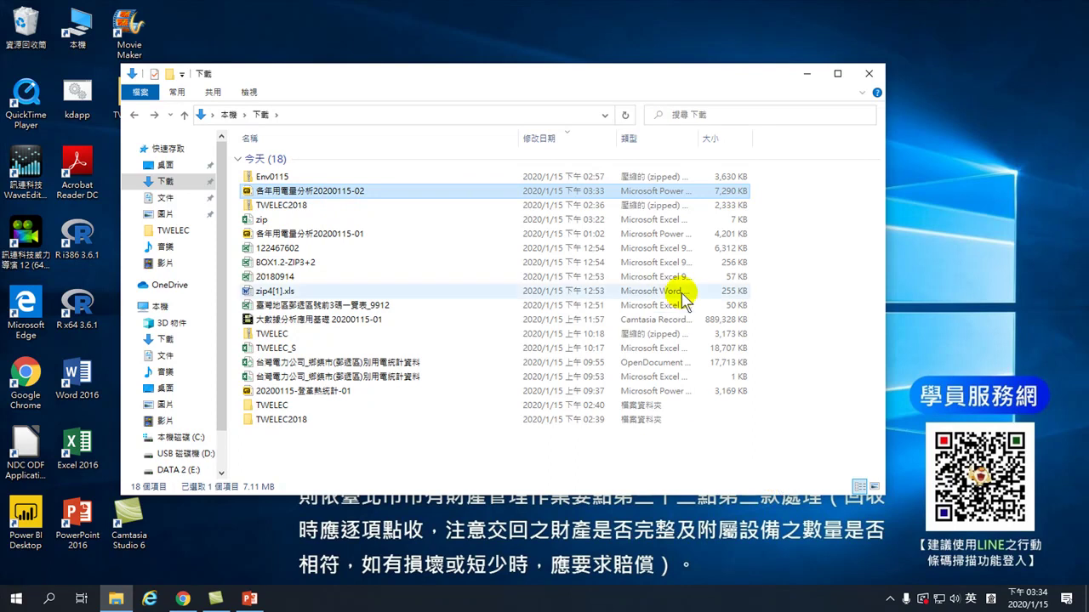
# - Look through the monthly 空氣品質監測日值 files inside the Env0115 zip archive and return to the Downloads folder
pyautogui.click(260, 176)
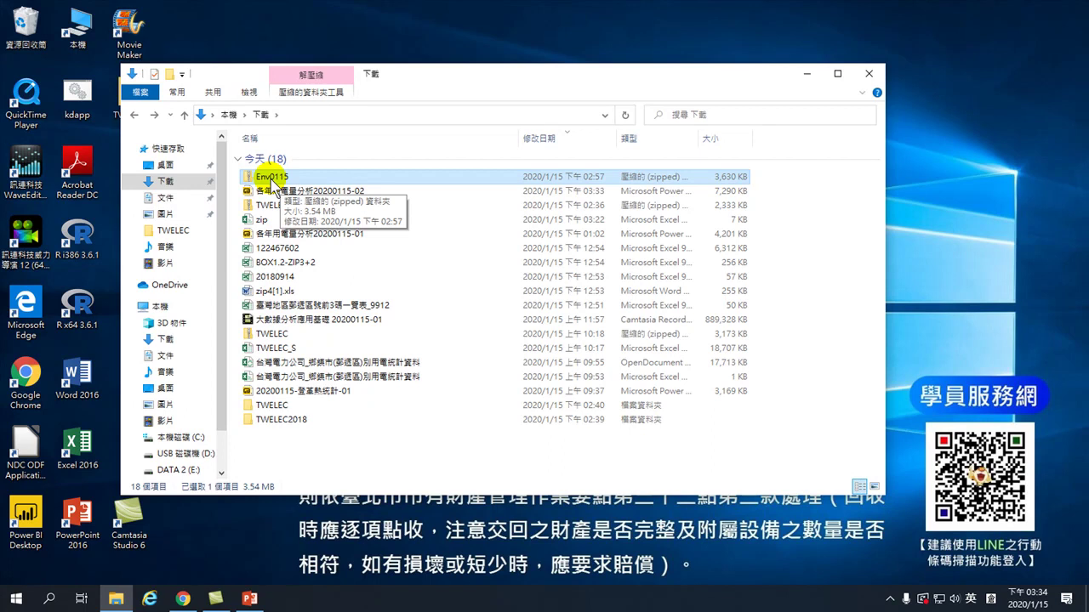
pyautogui.doubleClick(271, 177)
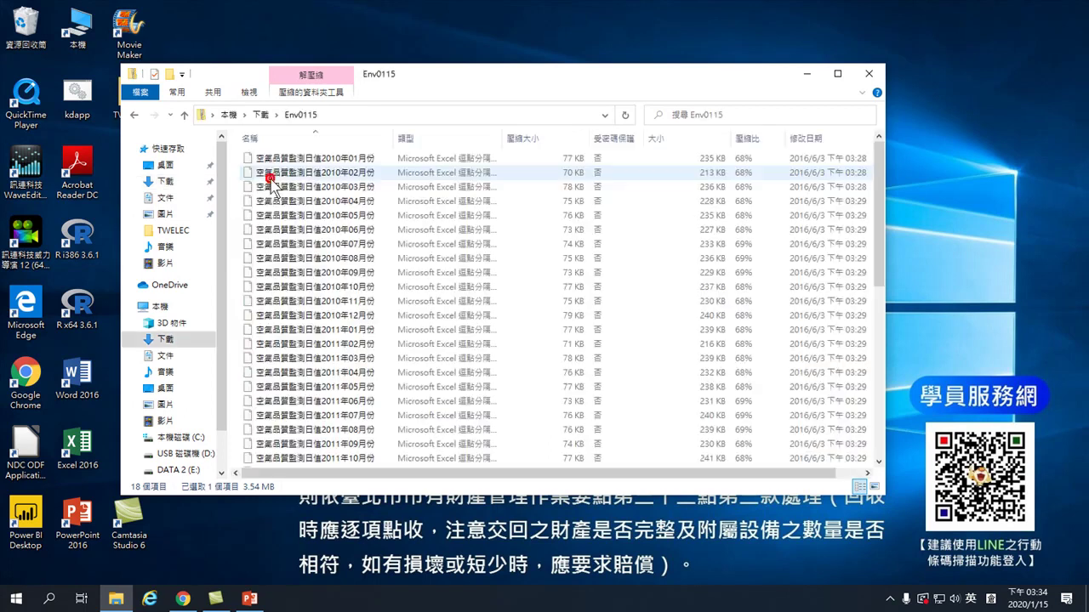
pyautogui.click(327, 162)
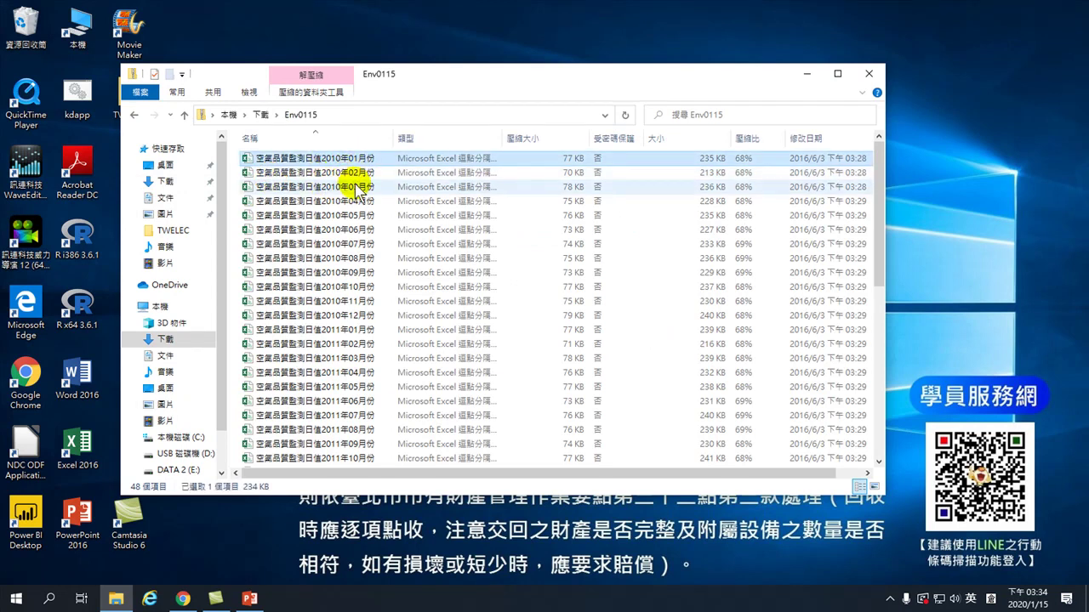
pyautogui.scroll(-3, 345, 221)
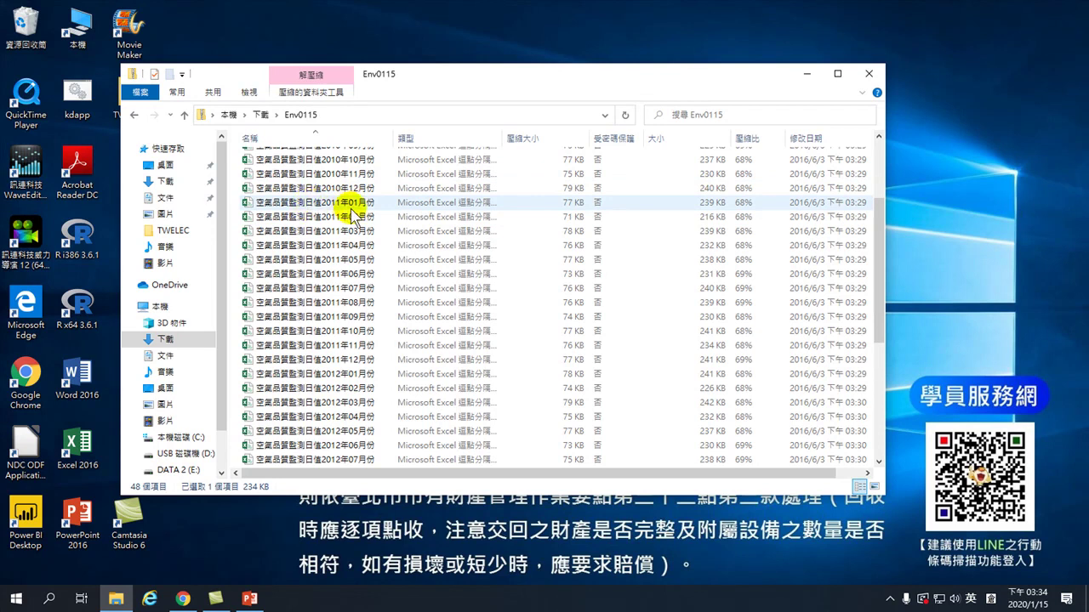
pyautogui.scroll(-2, 325, 313)
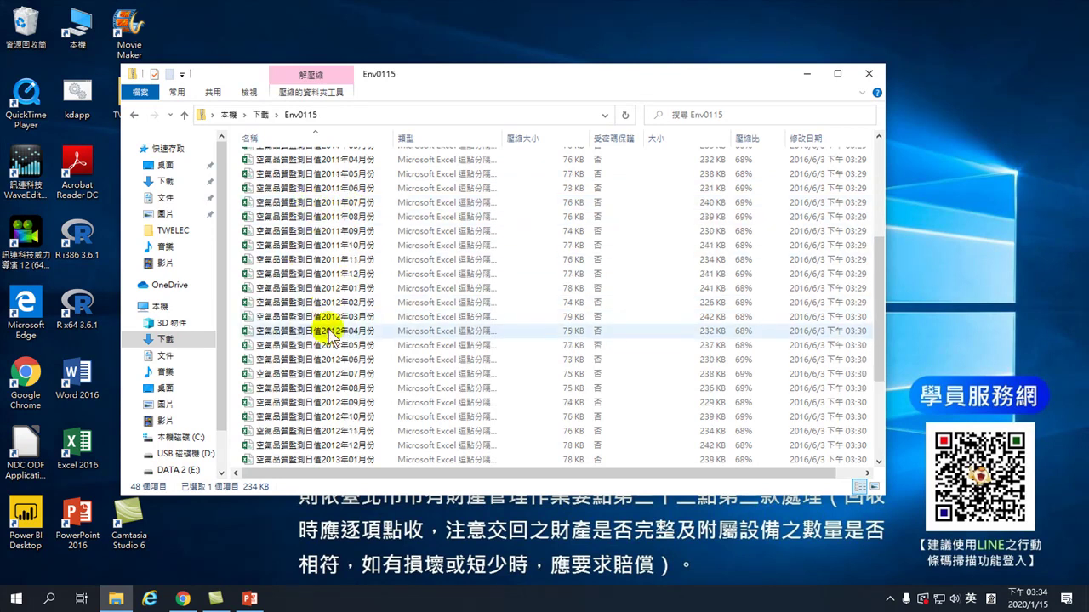
pyautogui.scroll(-3, 340, 348)
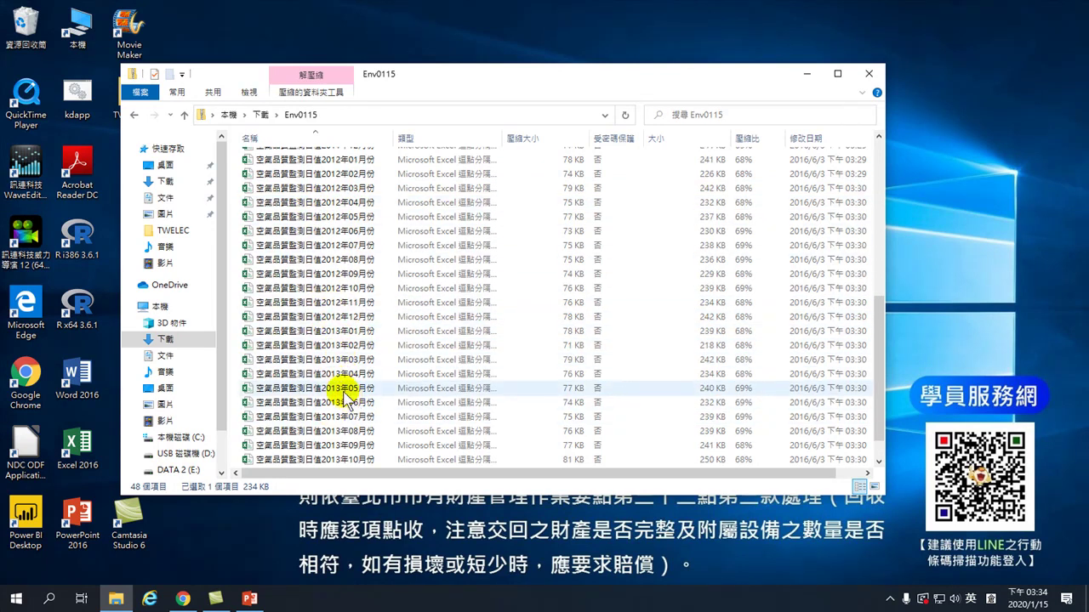
pyautogui.click(134, 114)
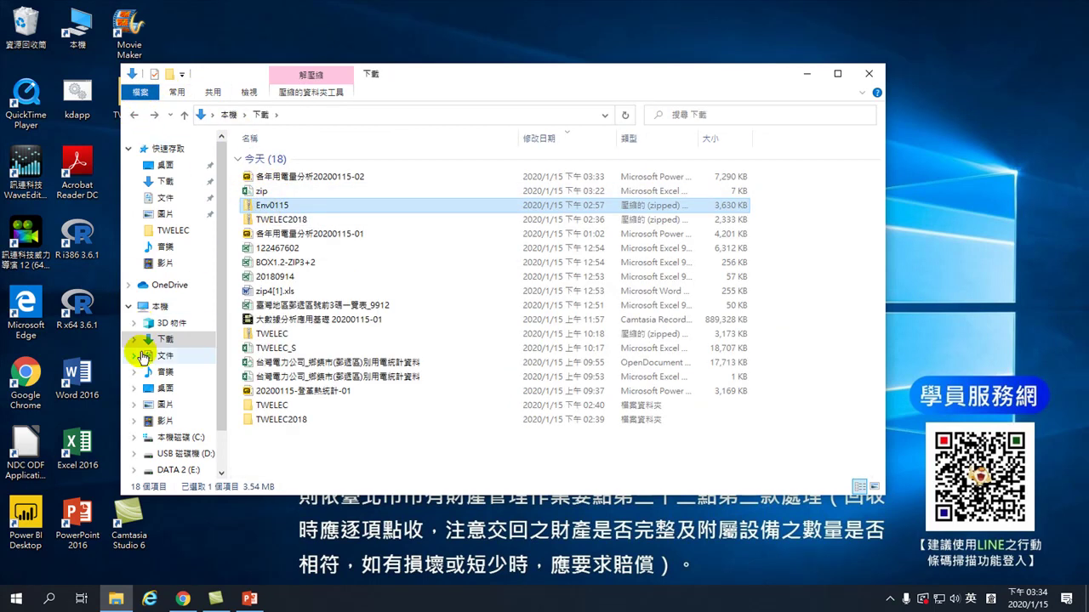
# - Extract the Env0115 archive to an Env0115 folder in Downloads, check the extracted folder and minimize its window
pyautogui.rightClick(273, 208)
pyautogui.click(320, 251)
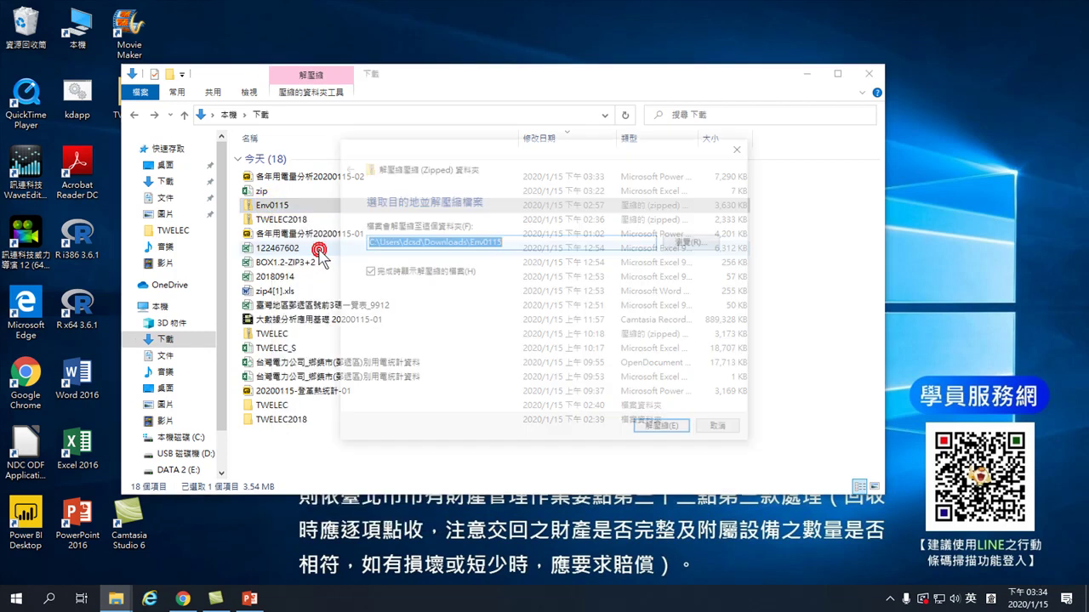
pyautogui.click(656, 430)
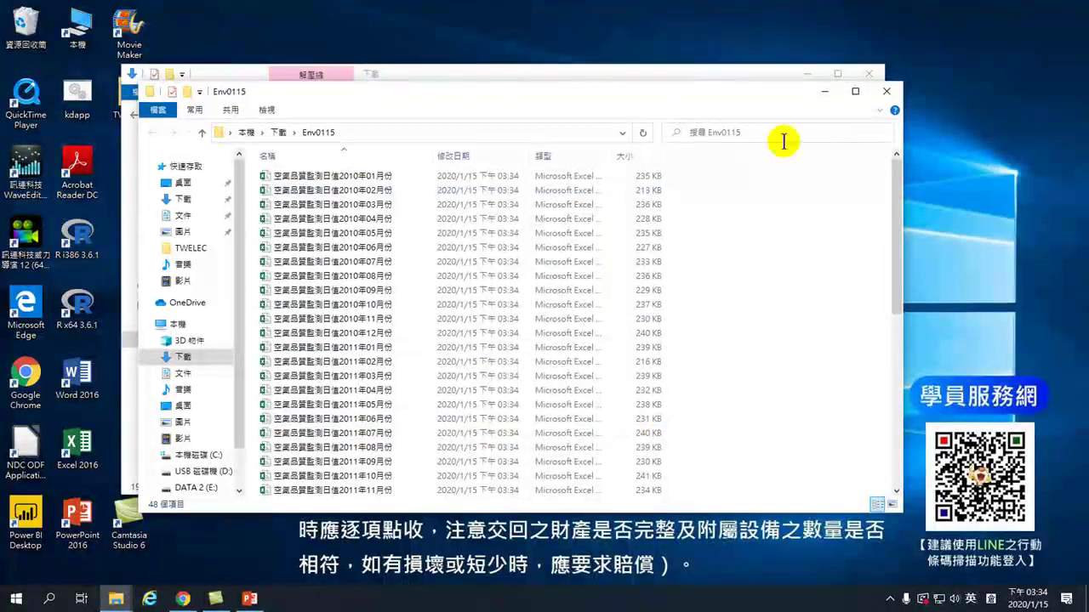
pyautogui.click(886, 91)
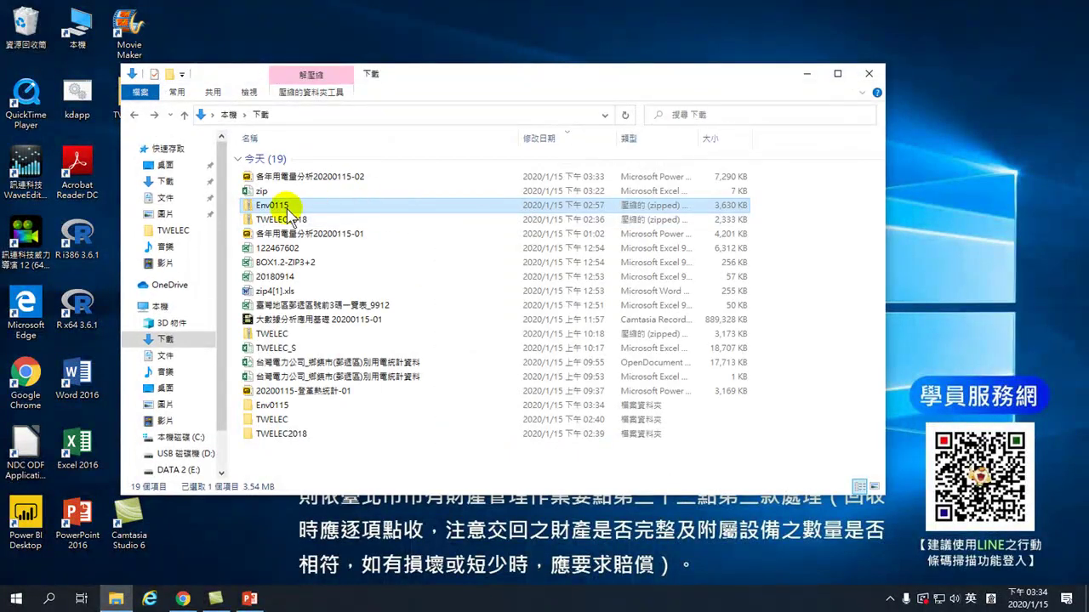
pyautogui.doubleClick(276, 407)
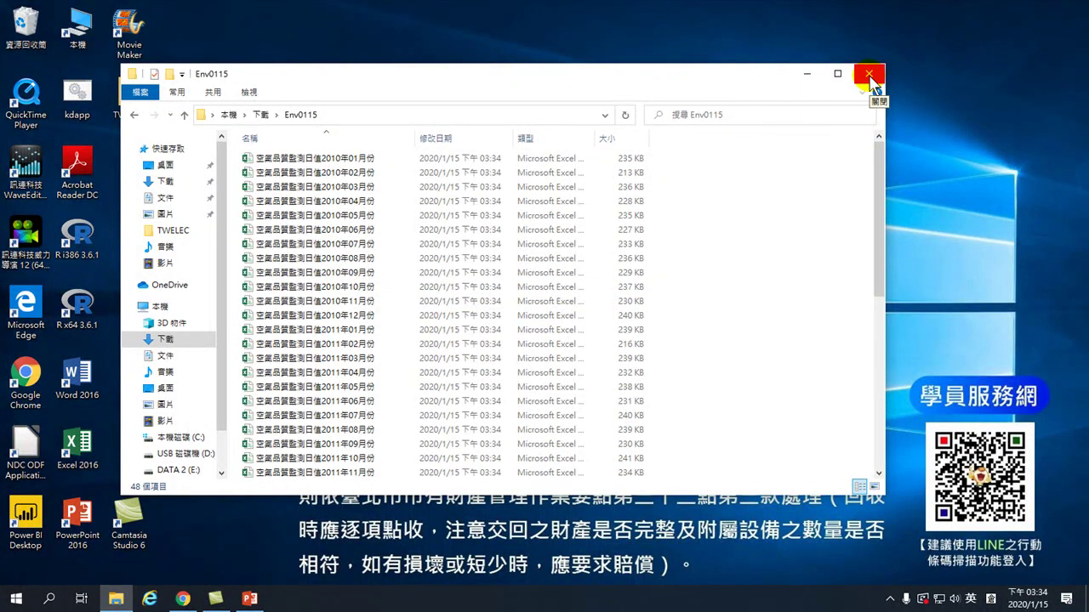
pyautogui.click(806, 74)
# - Start a new blank report in Power BI Desktop and dismiss its welcome and start screens
pyautogui.doubleClick(28, 519)
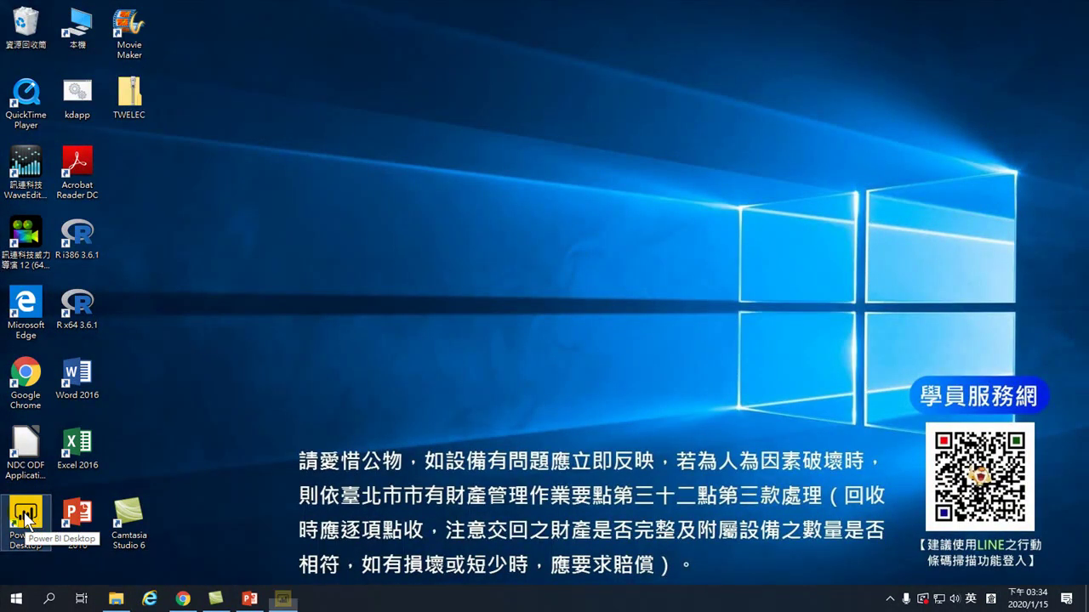
pyautogui.click(355, 77)
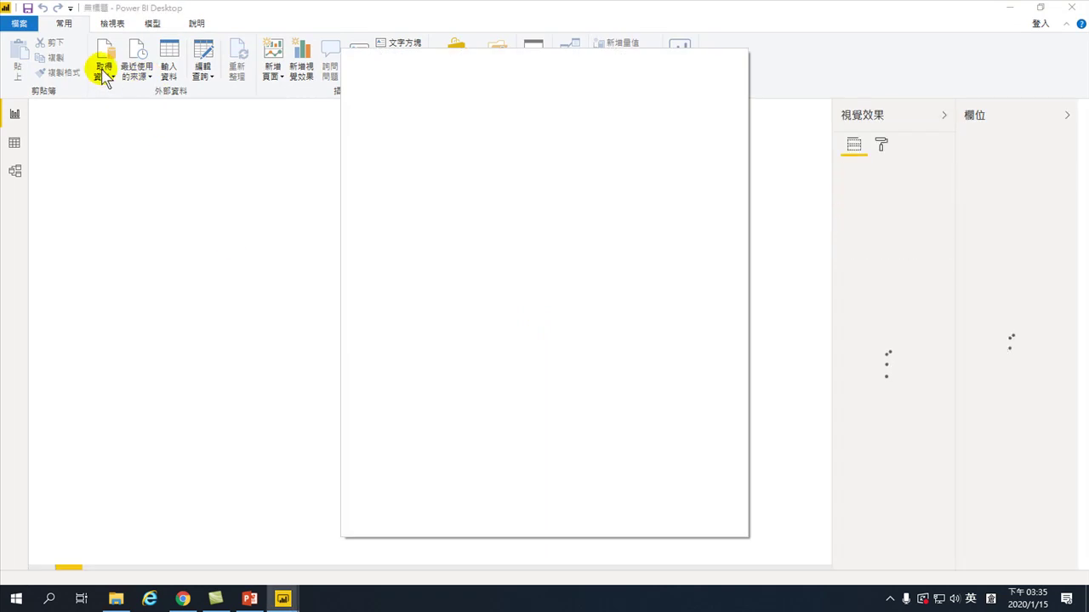
pyautogui.click(406, 516)
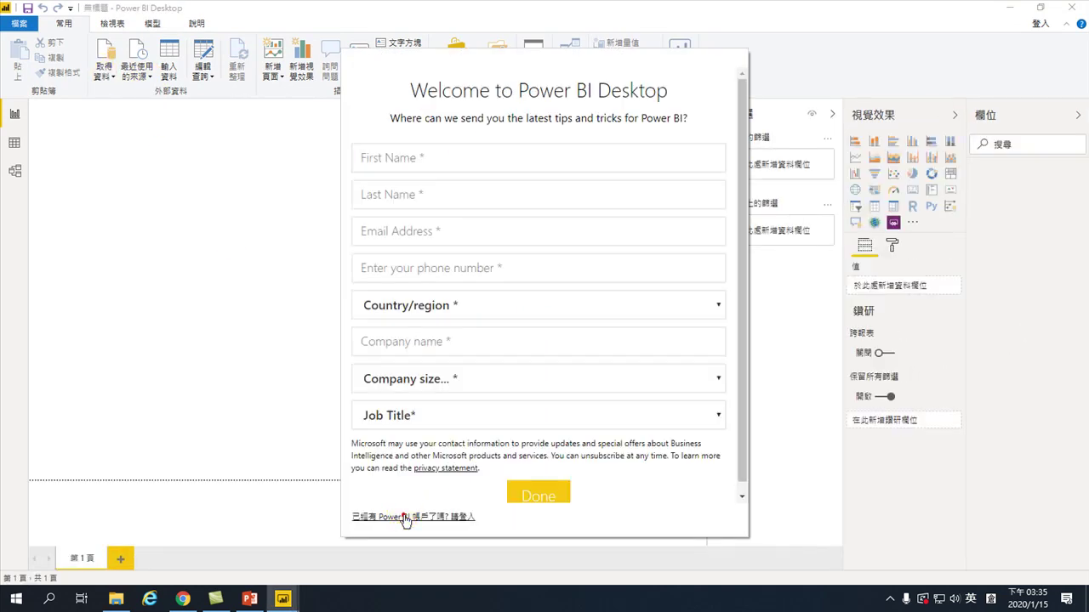
pyautogui.click(702, 202)
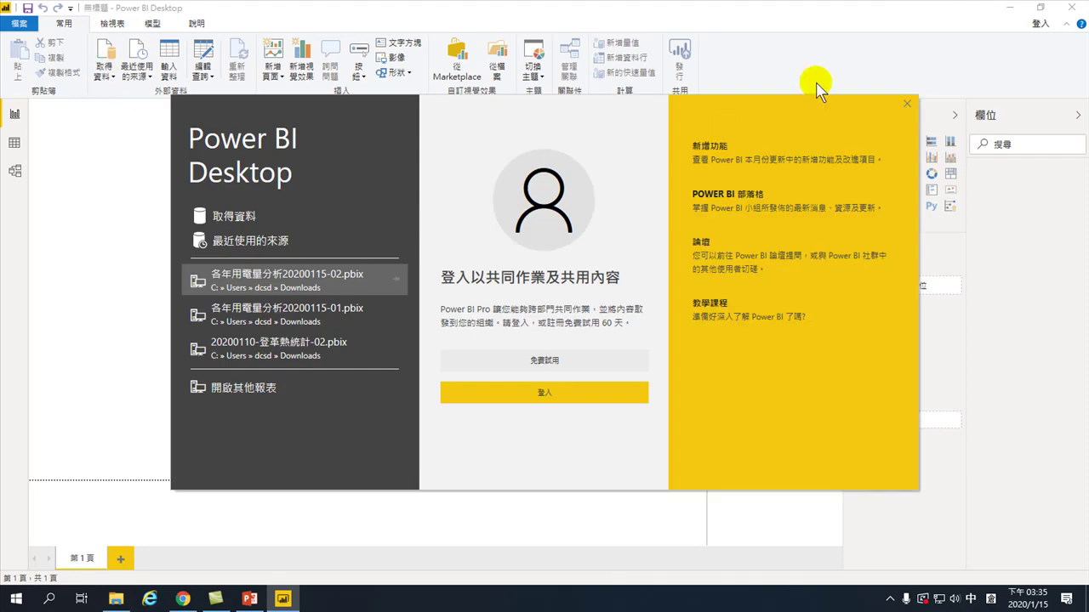
pyautogui.click(907, 102)
pyautogui.click(104, 69)
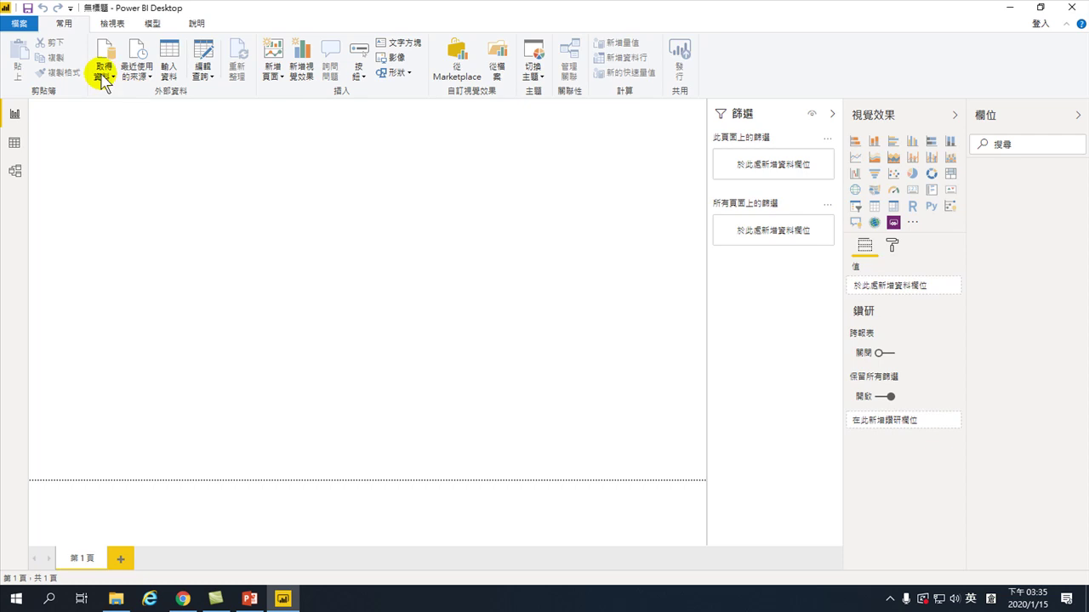
pyautogui.click(1010, 7)
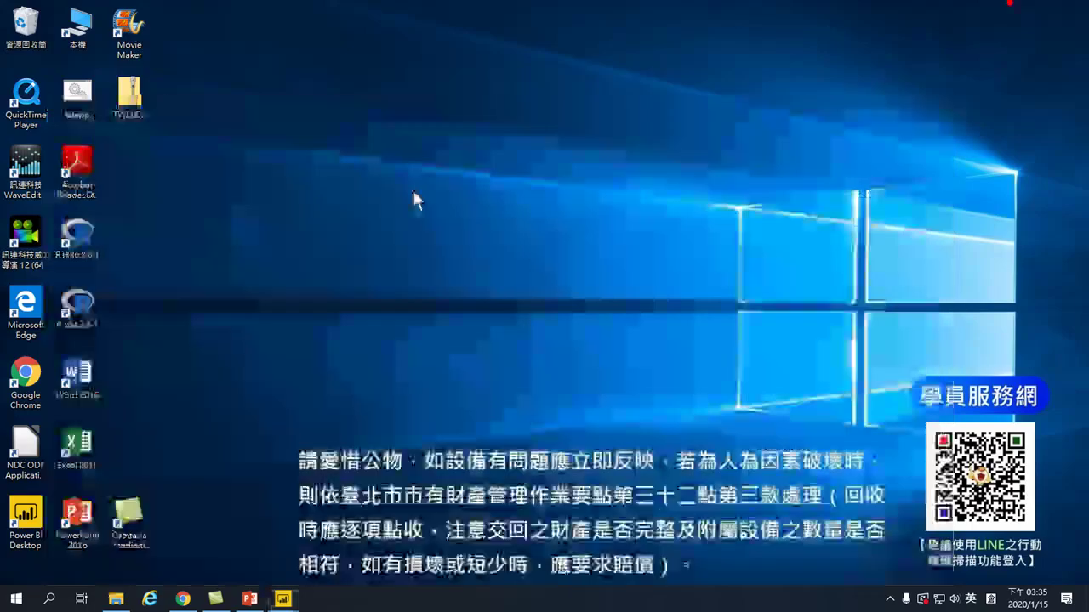
pyautogui.click(282, 601)
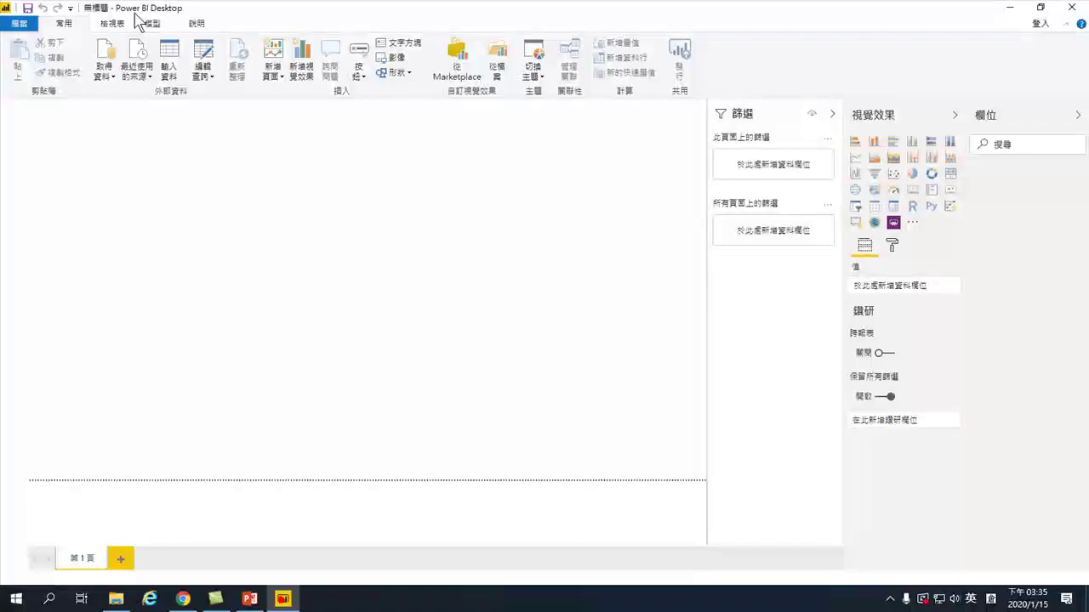
# - Start a data connection using the 資料夾 source from the 檔案 category
pyautogui.click(105, 75)
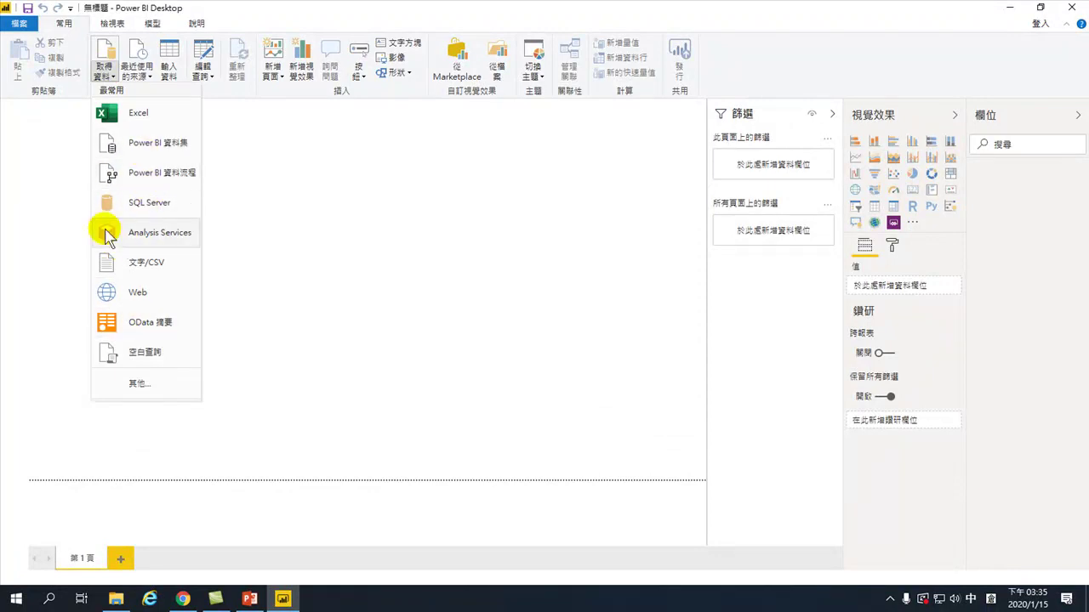
pyautogui.click(139, 385)
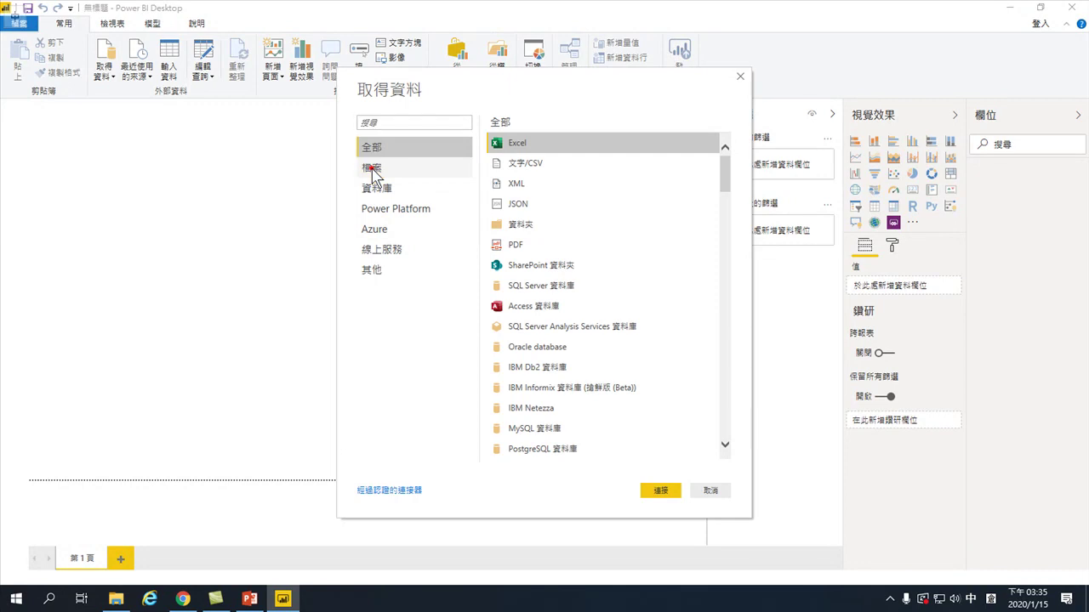
pyautogui.click(372, 168)
pyautogui.click(521, 225)
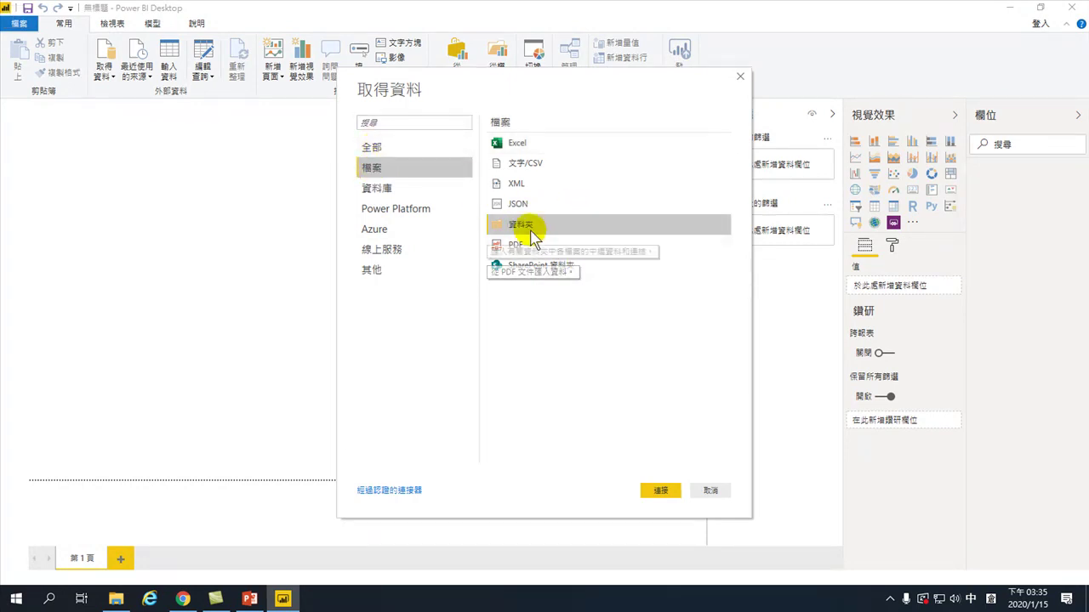
pyautogui.click(661, 493)
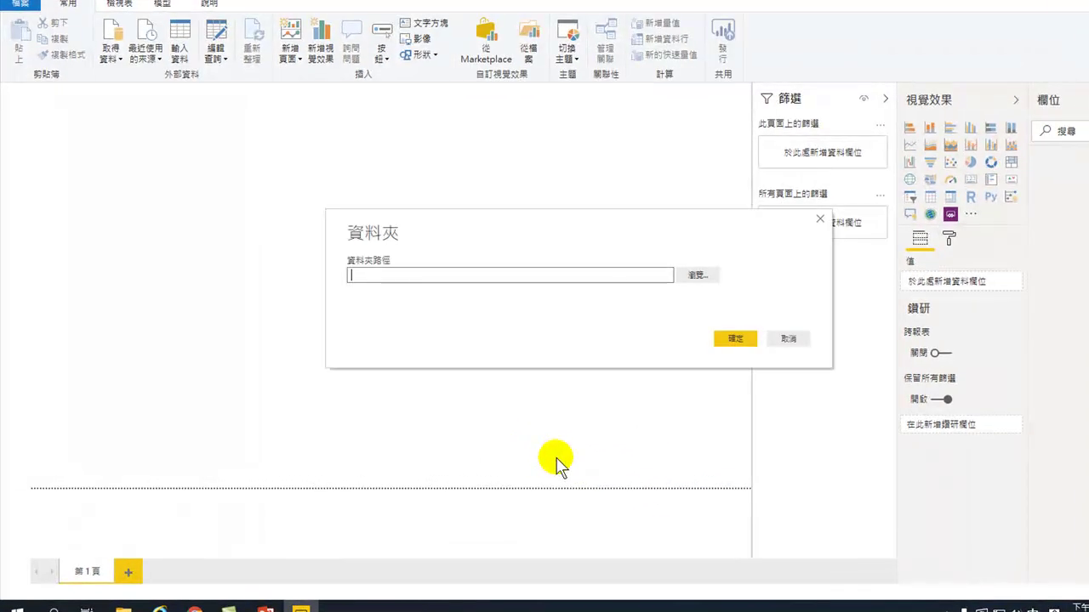
# - Choose the Env0115 folder in 下載 as the folder path and confirm it to preview its files
pyautogui.click(702, 276)
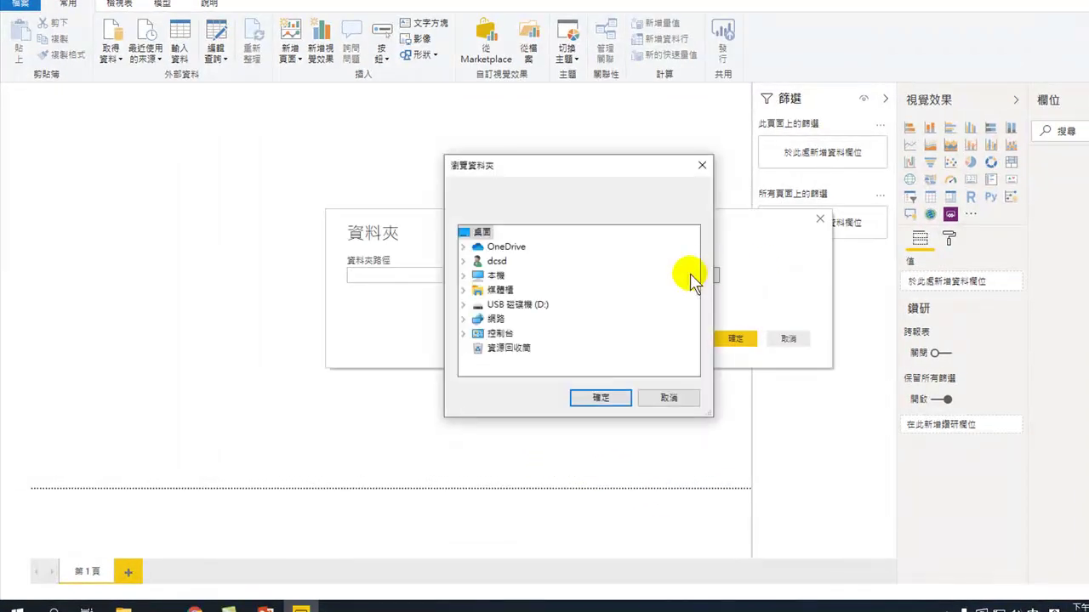
pyautogui.moveTo(618, 165); pyautogui.dragTo(585, 145)
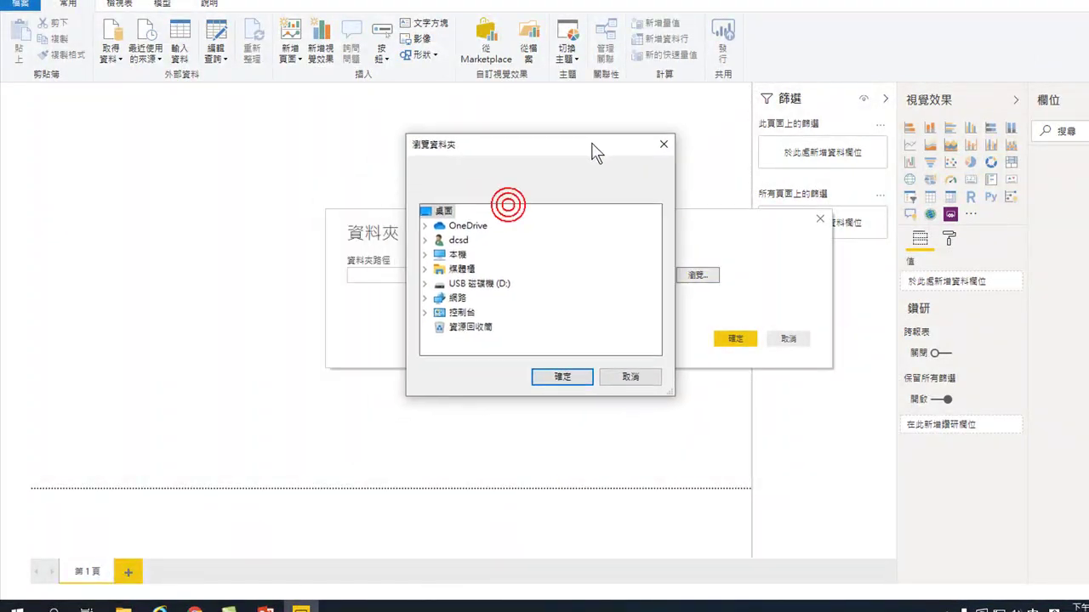
pyautogui.click(425, 254)
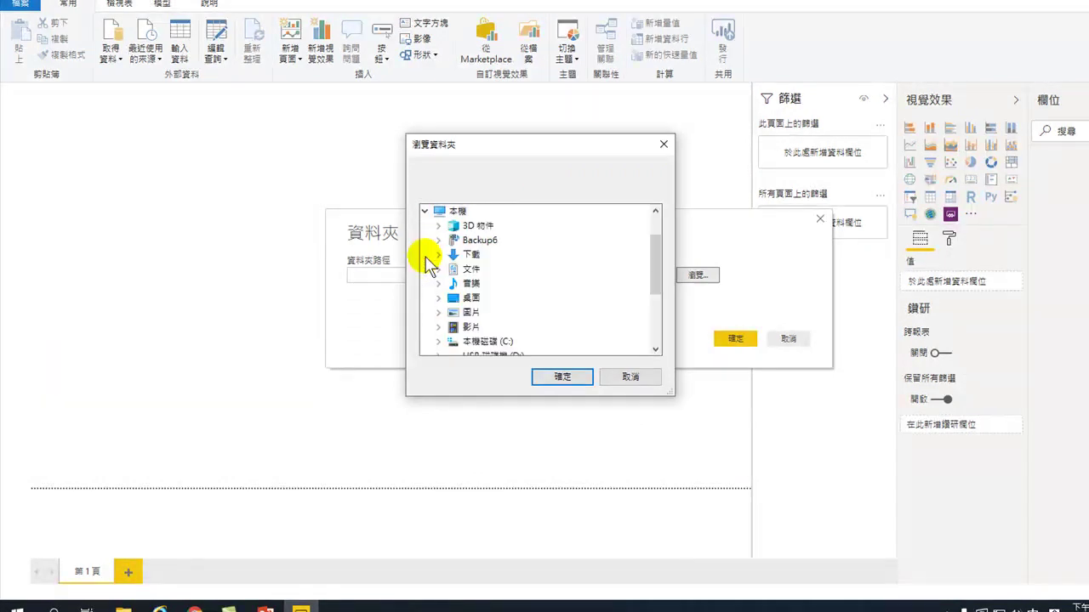
pyautogui.doubleClick(470, 255)
pyautogui.click(493, 270)
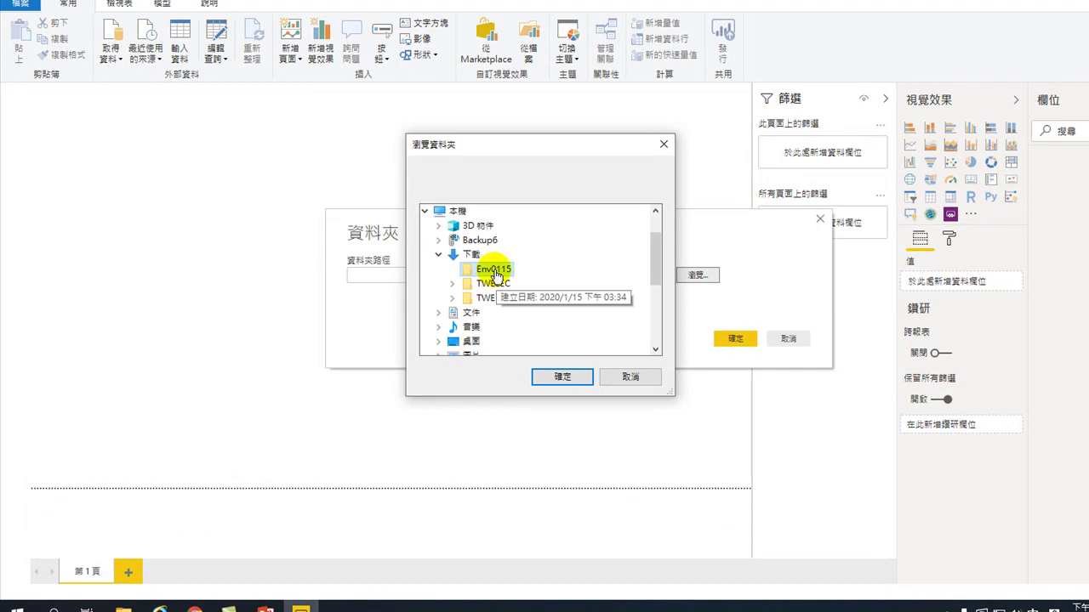
pyautogui.click(558, 379)
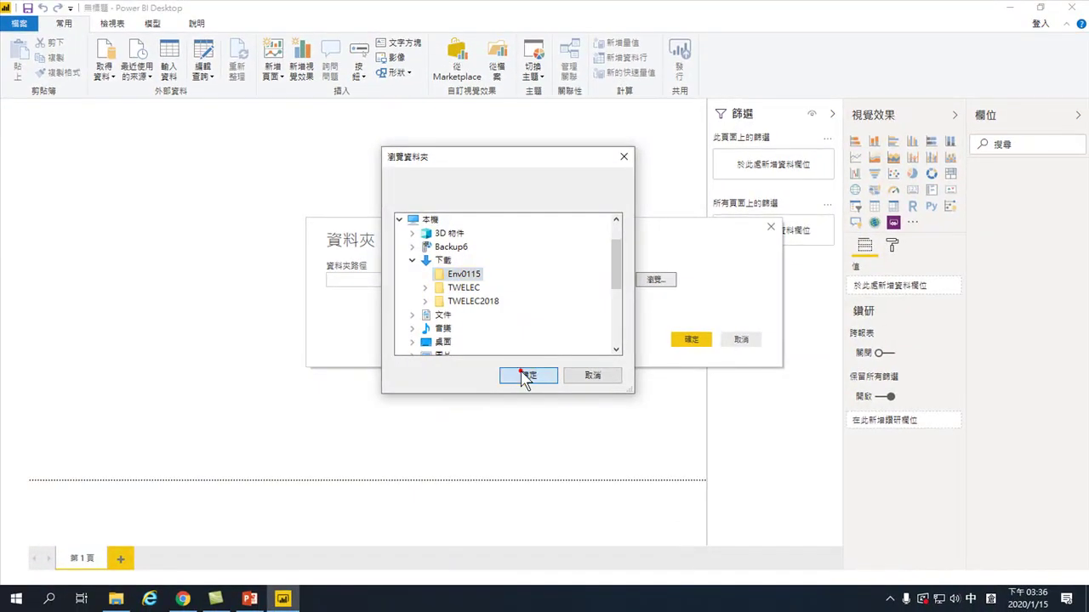
pyautogui.click(690, 340)
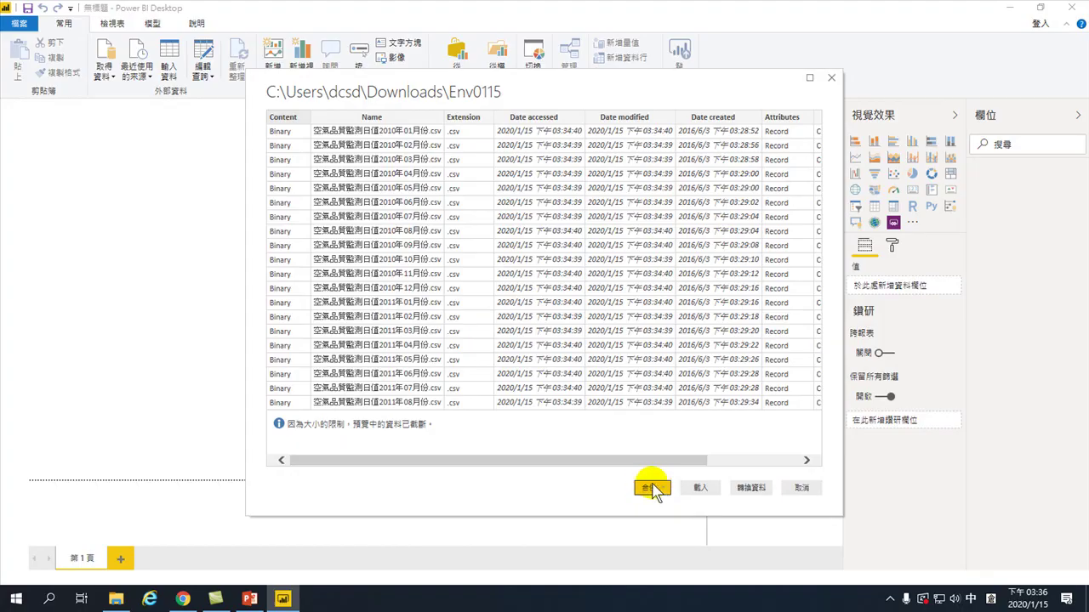
# - Combine and load the Env0115 files using the first file as the sample, checking its preview columns before confirming
pyautogui.click(664, 492)
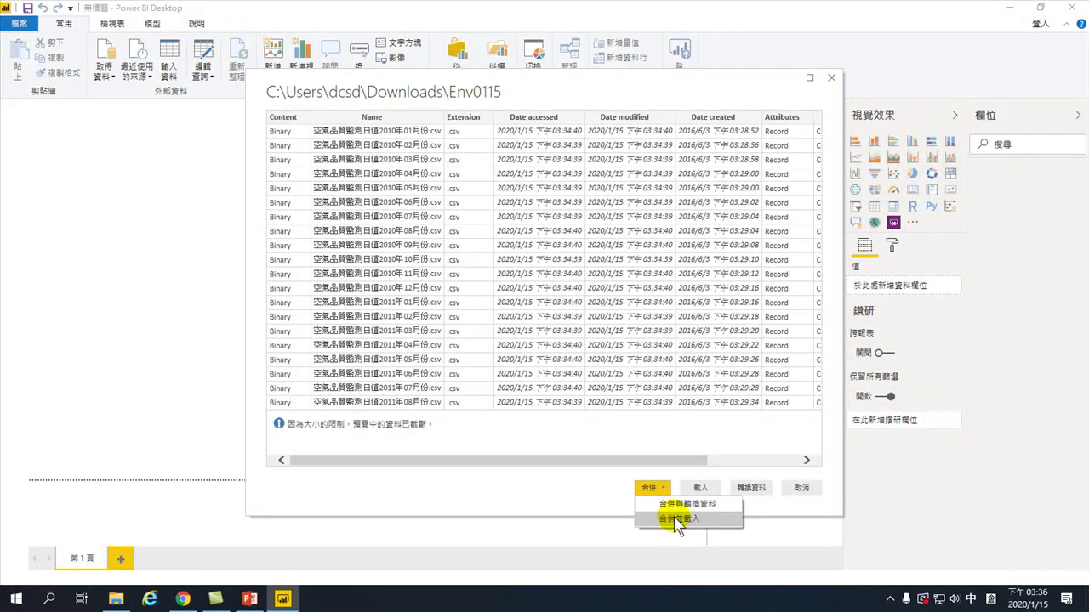
pyautogui.click(677, 519)
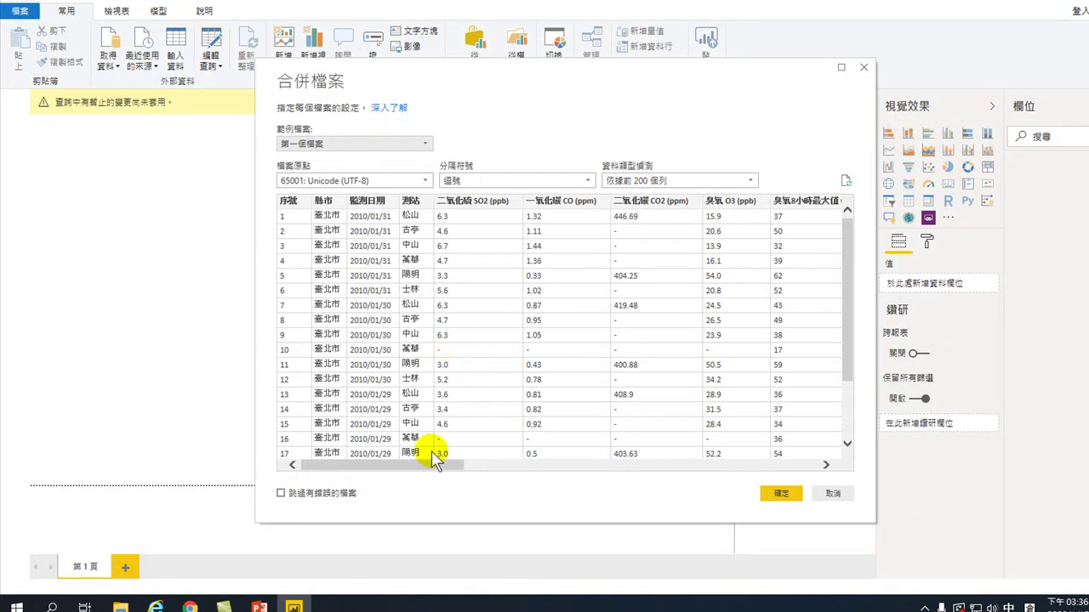
pyautogui.moveTo(410, 466); pyautogui.dragTo(417, 470)
pyautogui.moveTo(437, 470); pyautogui.dragTo(607, 493)
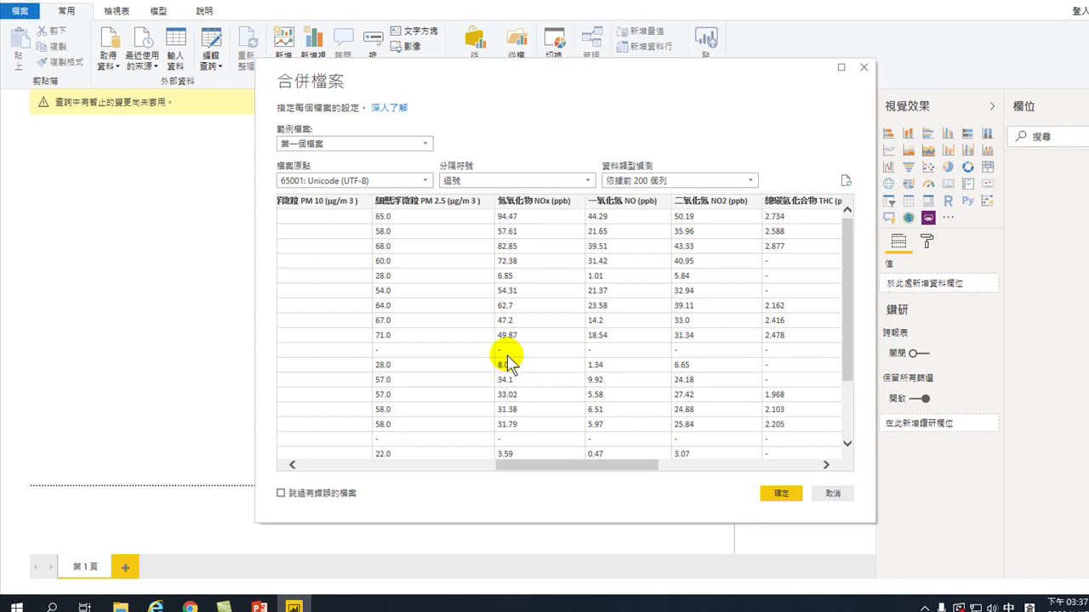
pyautogui.click(512, 466)
pyautogui.moveTo(512, 466); pyautogui.dragTo(374, 415)
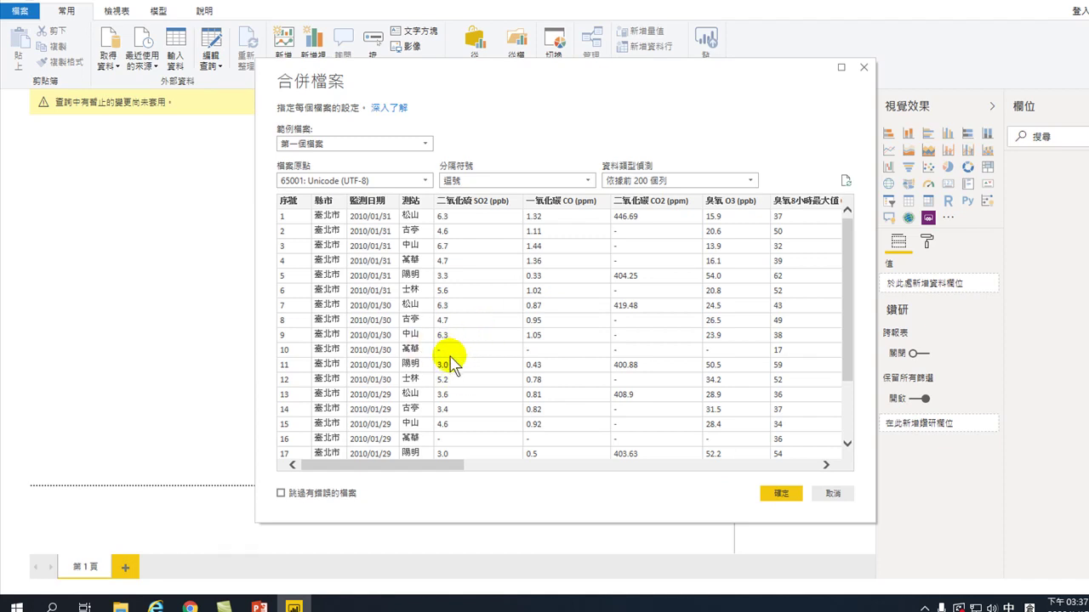
pyautogui.click(780, 494)
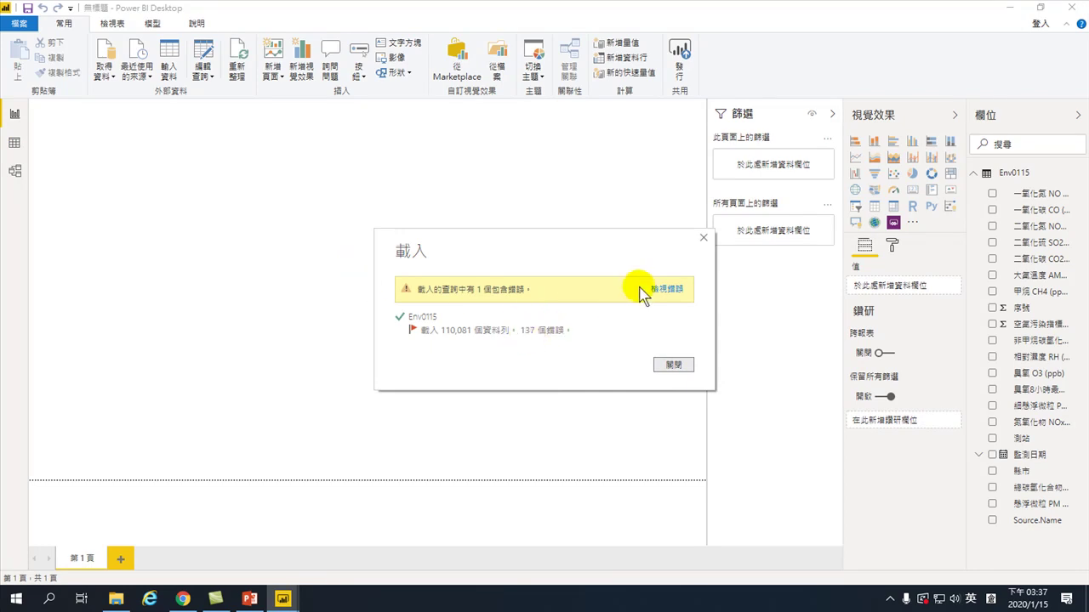
# - Inspect the Env0115 load errors across all columns in the Power Query editor, then close and apply it
pyautogui.click(666, 290)
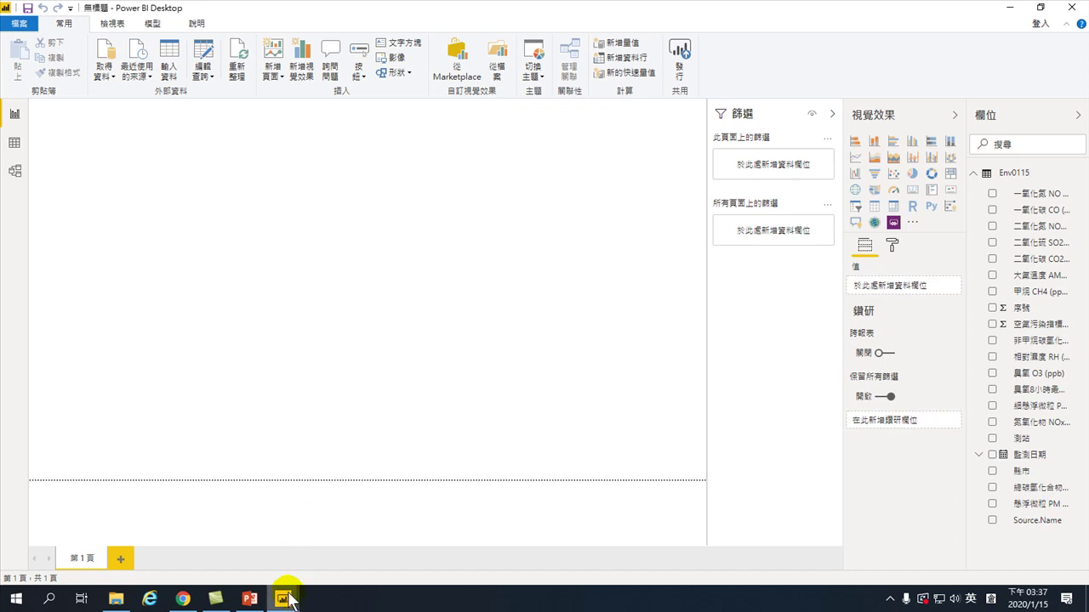
pyautogui.moveTo(283, 598)
pyautogui.click(344, 553)
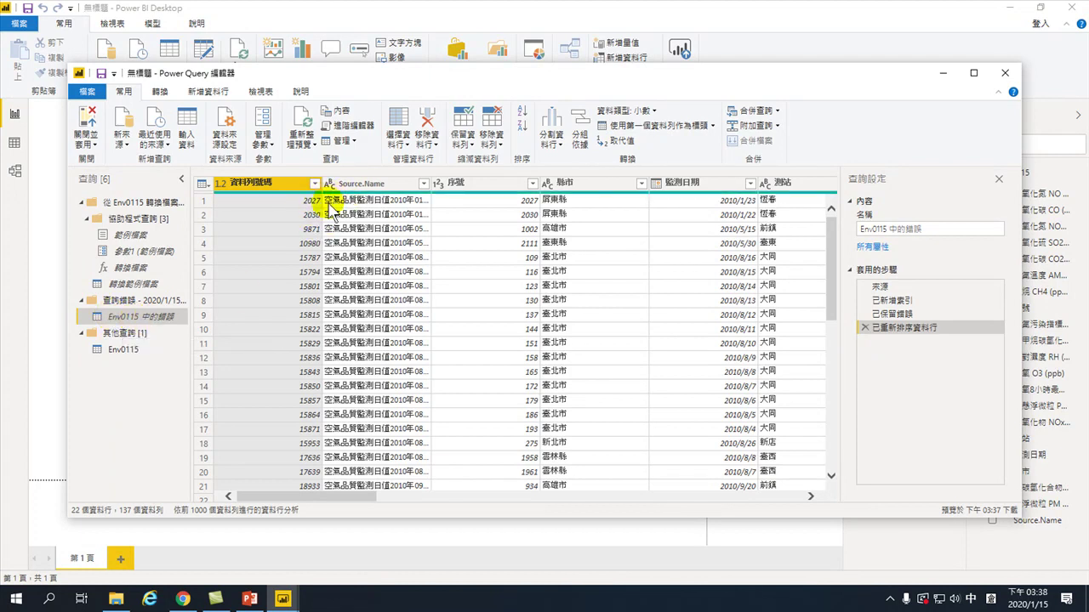
pyautogui.moveTo(347, 498); pyautogui.dragTo(280, 500)
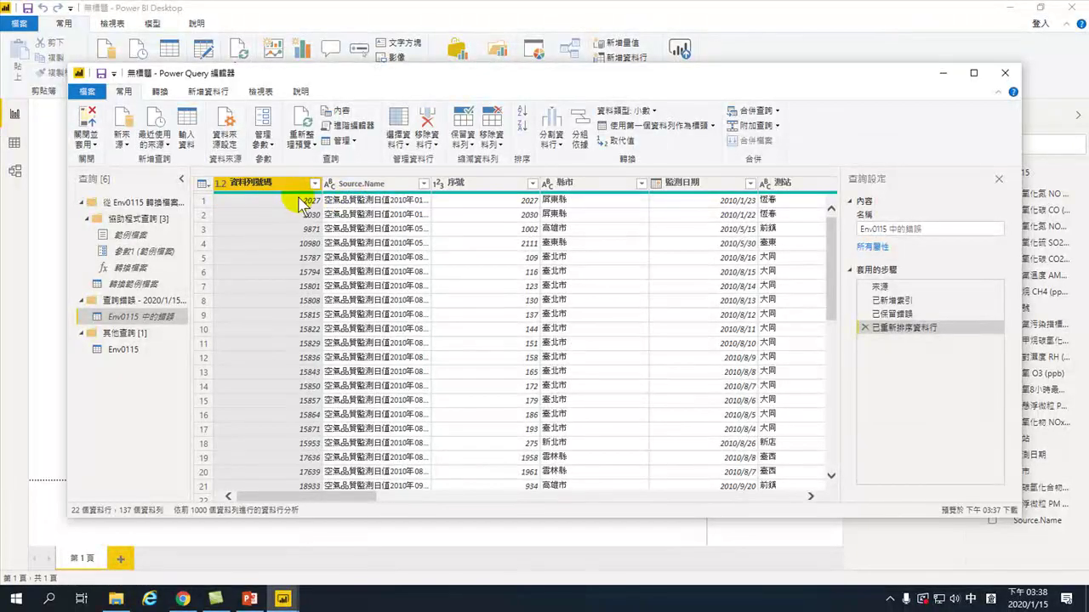
pyautogui.moveTo(301, 500); pyautogui.dragTo(748, 501)
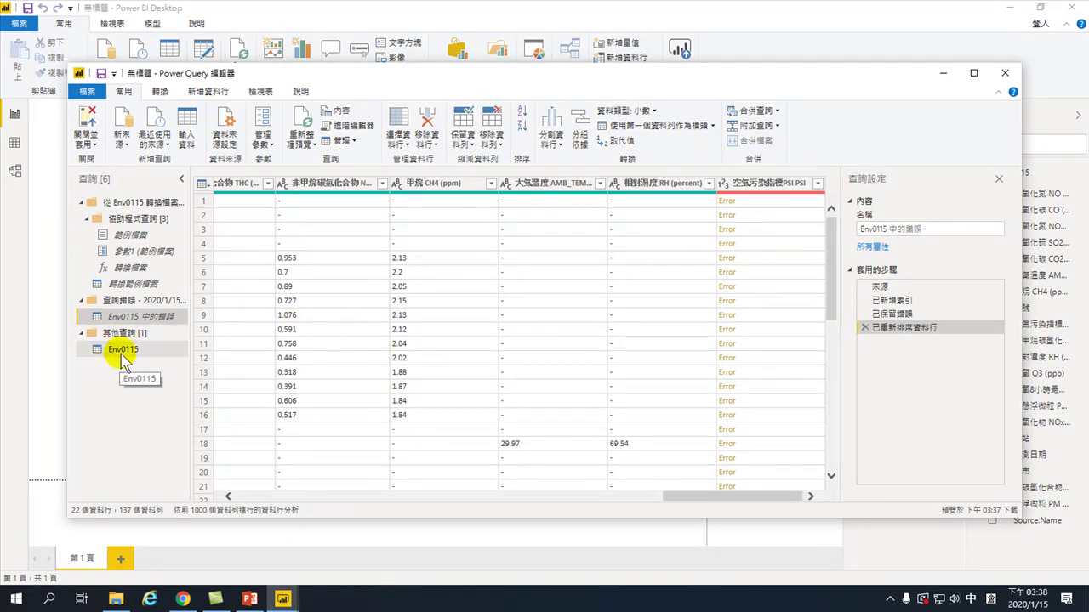
pyautogui.click(85, 116)
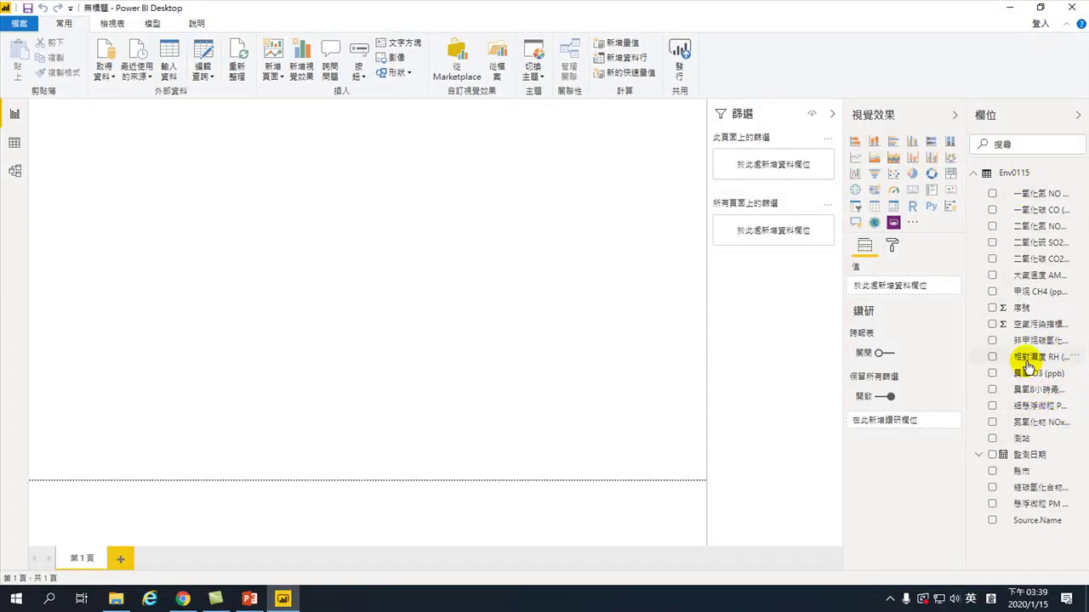
# - Widen the fields pane and examine the 空氣污染指標PSI PSI values in the Env0115 data table
pyautogui.moveTo(967, 255); pyautogui.dragTo(894, 250)
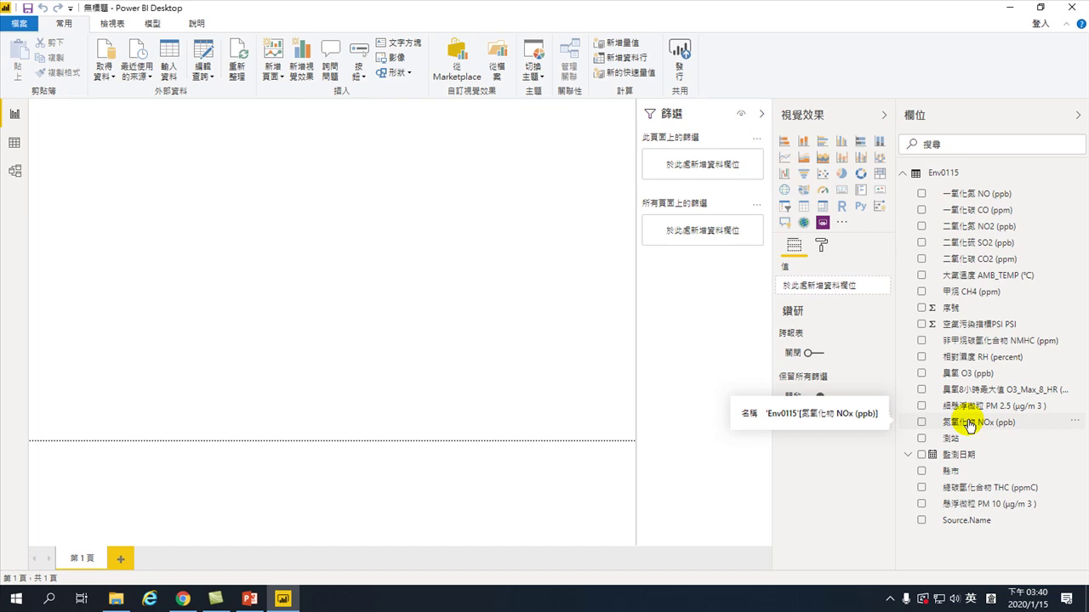
pyautogui.click(16, 143)
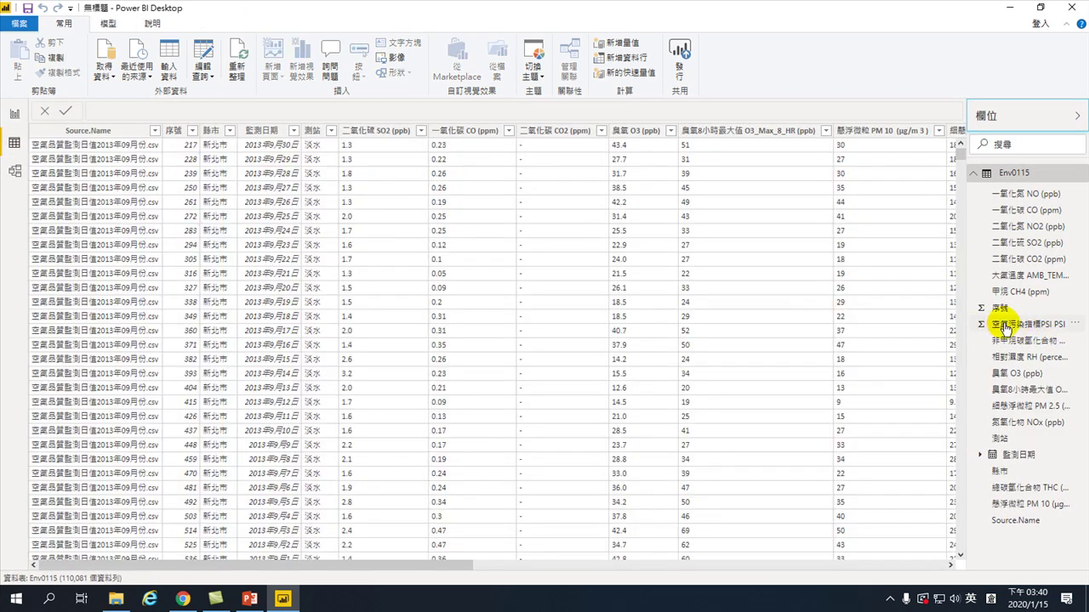
pyautogui.click(995, 324)
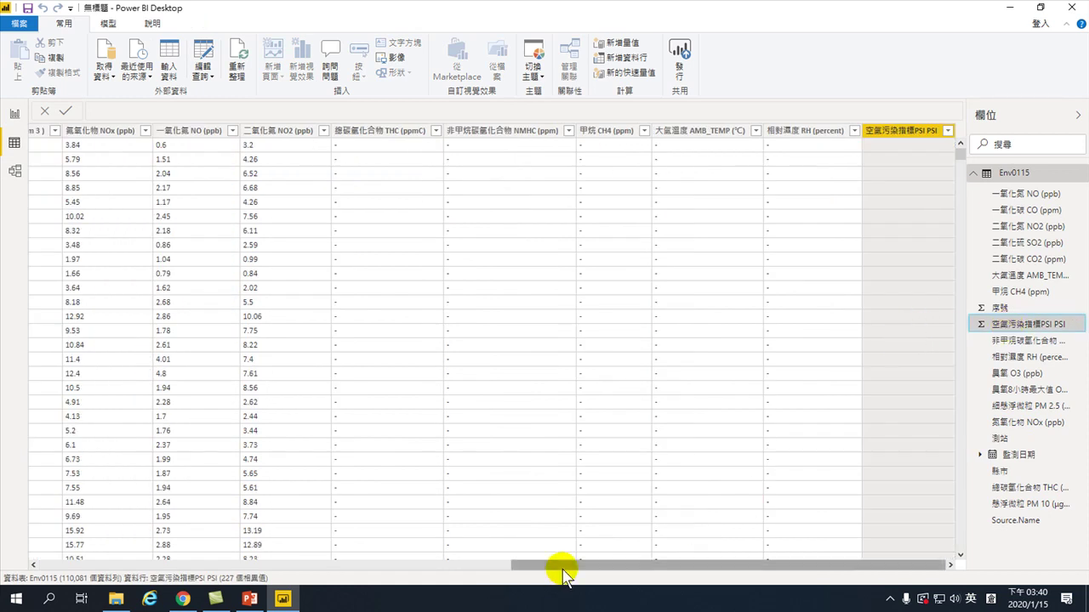
pyautogui.scroll(-1, 927, 339)
pyautogui.scroll(-20, 927, 339)
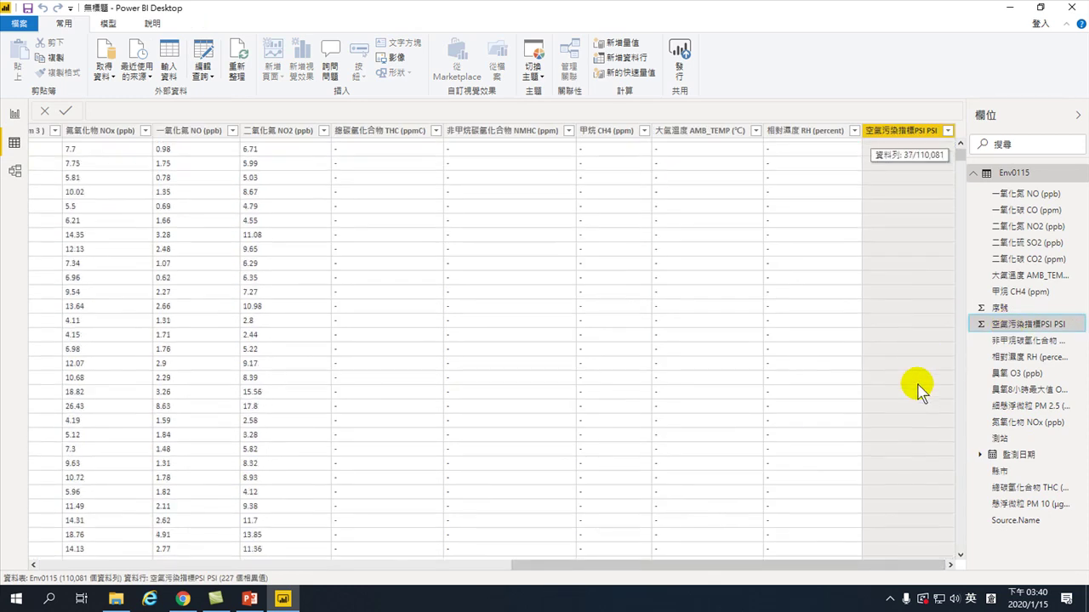
pyautogui.scroll(-4, 907, 319)
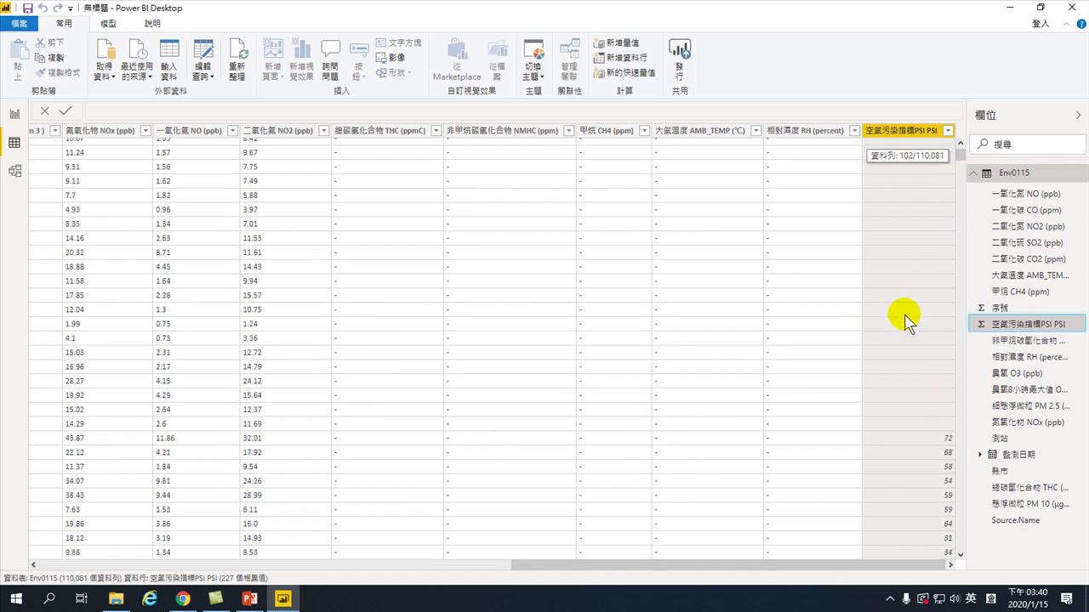
pyautogui.scroll(-20, 910, 327)
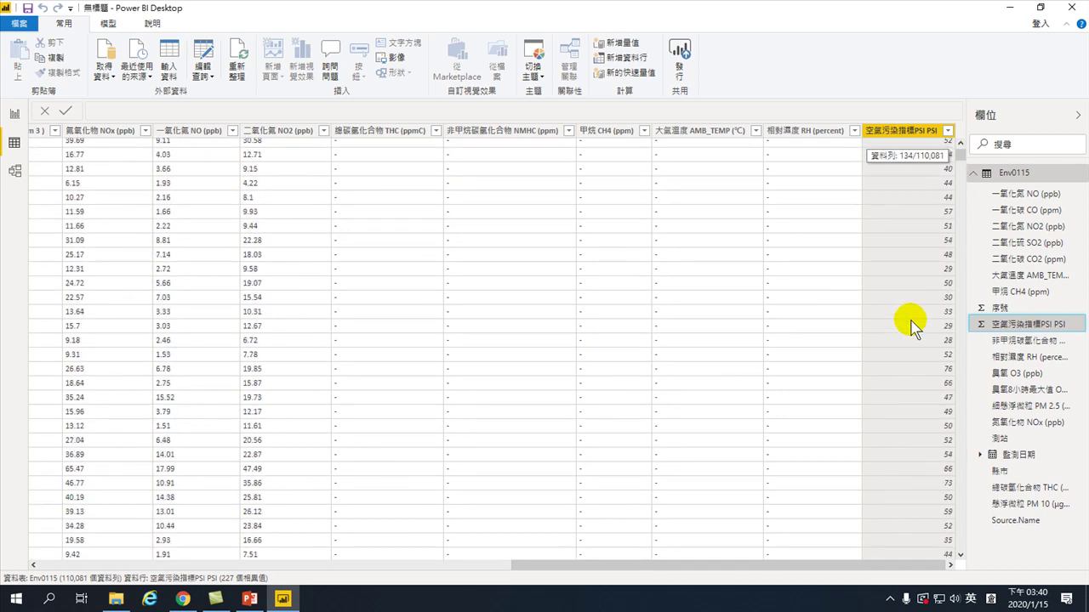
pyautogui.scroll(-10, 902, 406)
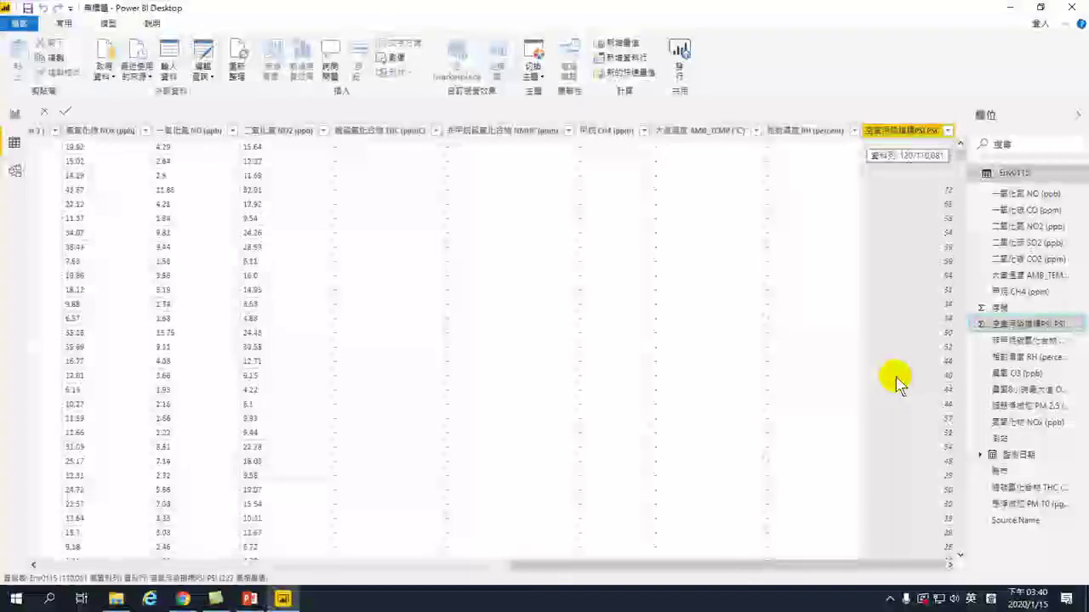
pyautogui.scroll(-5, 897, 378)
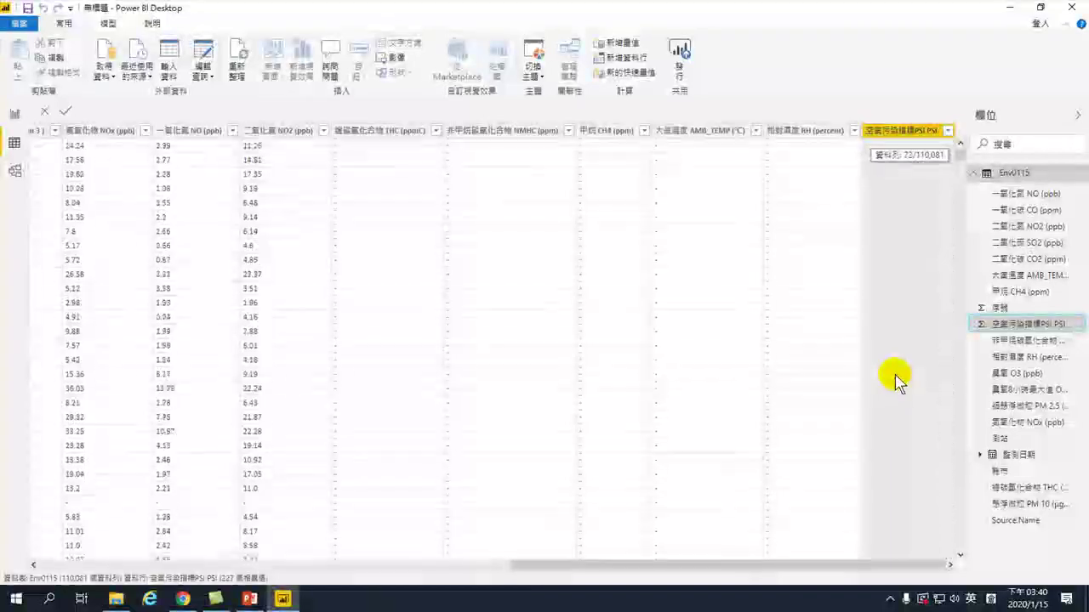
# - Select the 相對濕度 RH (percent) column and look back across the Env0115 table to its first columns
pyautogui.rightClick(894, 370)
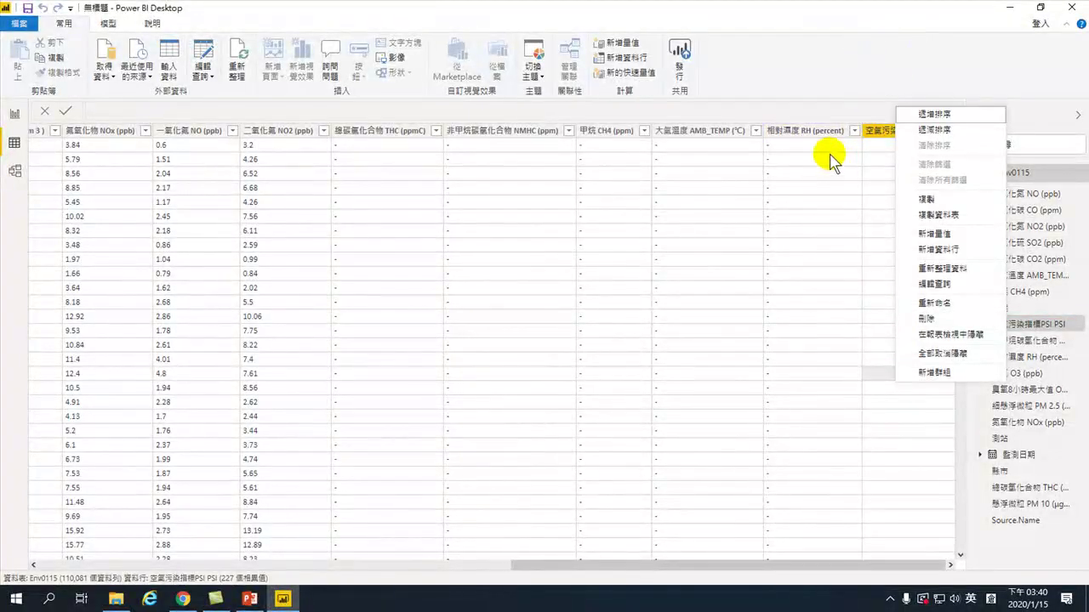
pyautogui.click(808, 130)
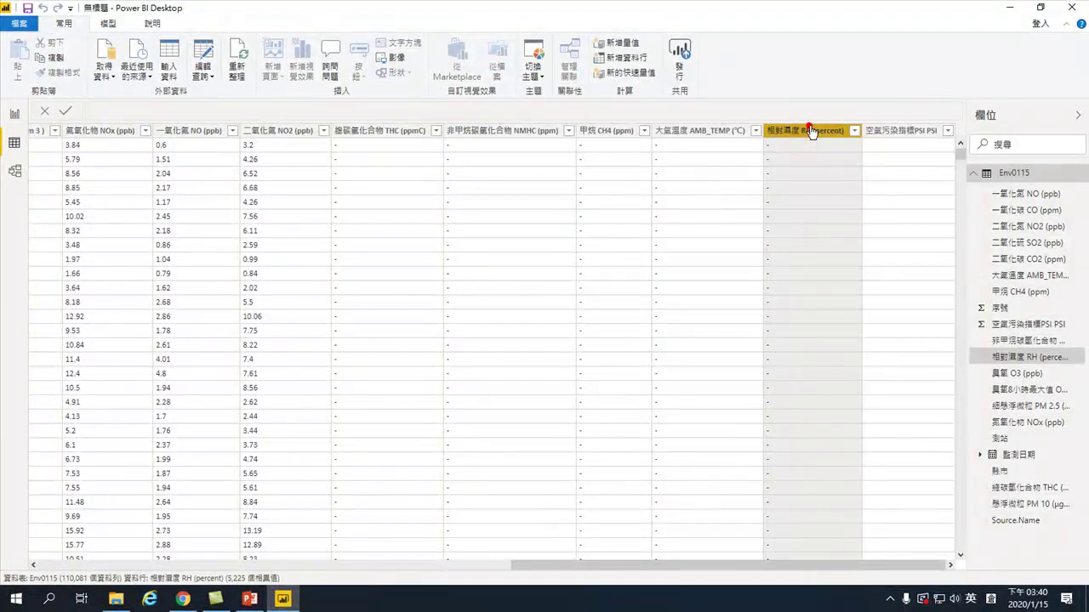
pyautogui.moveTo(554, 564); pyautogui.dragTo(12, 559)
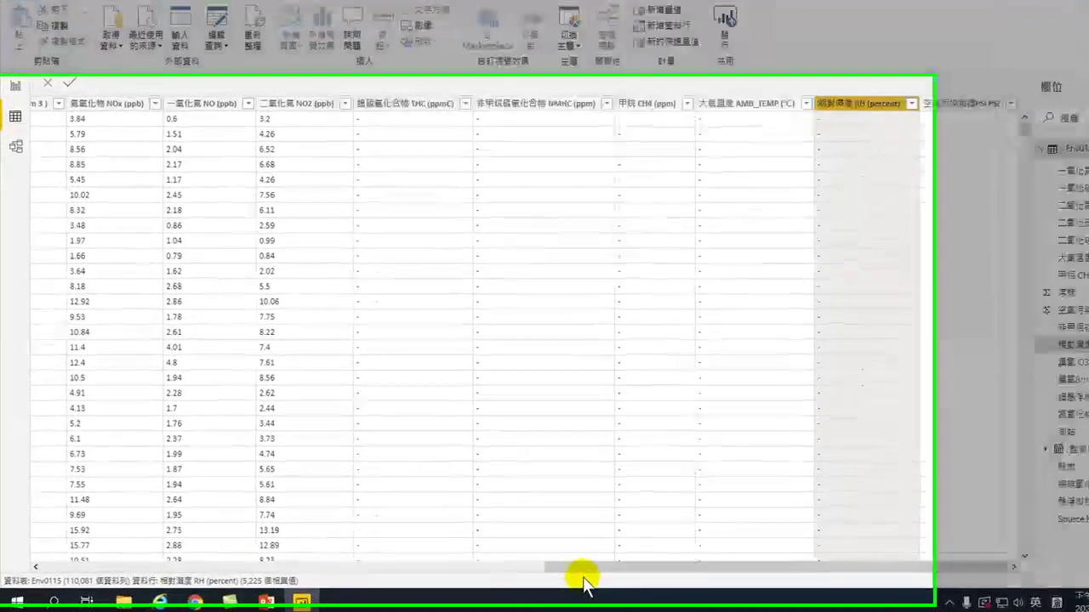
pyautogui.moveTo(539, 564); pyautogui.dragTo(59, 568)
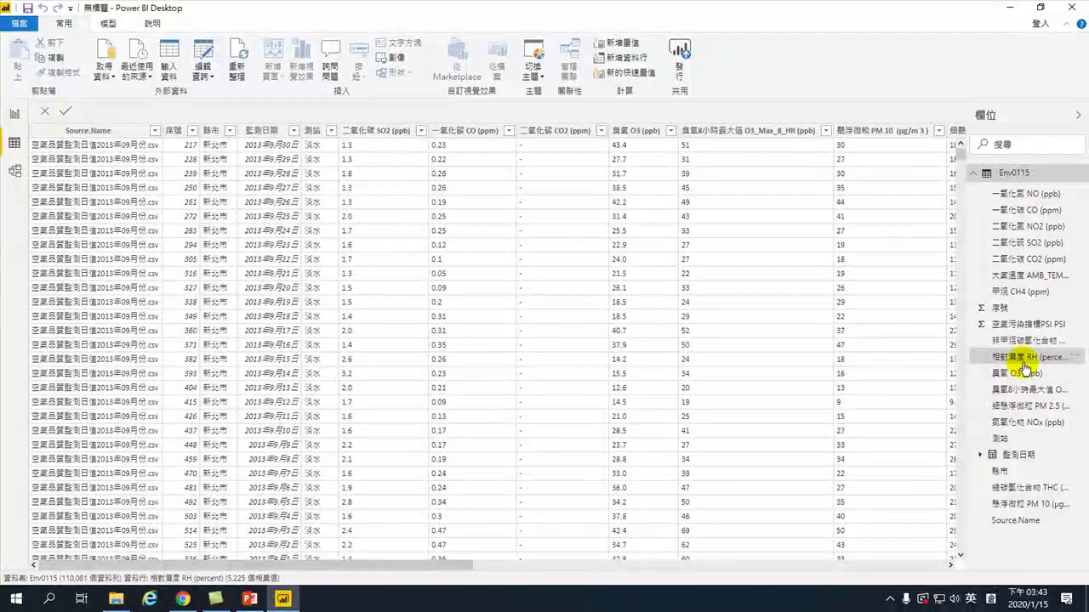
# - Collapse the filters pane in the report view, add a map of 縣市 and enlarge it to nearly fill the page
pyautogui.click(15, 114)
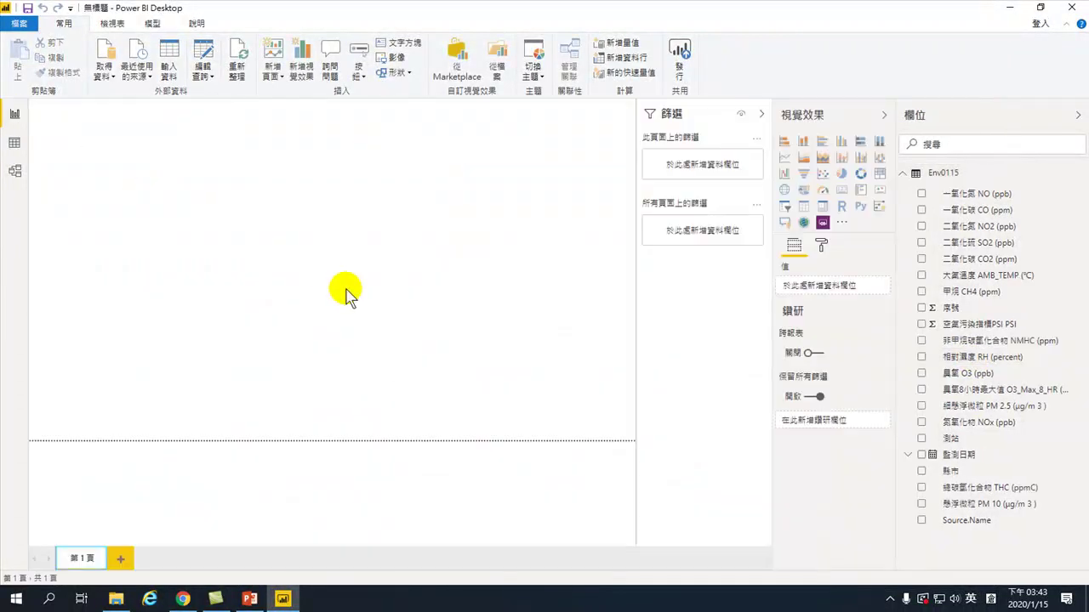
pyautogui.click(761, 114)
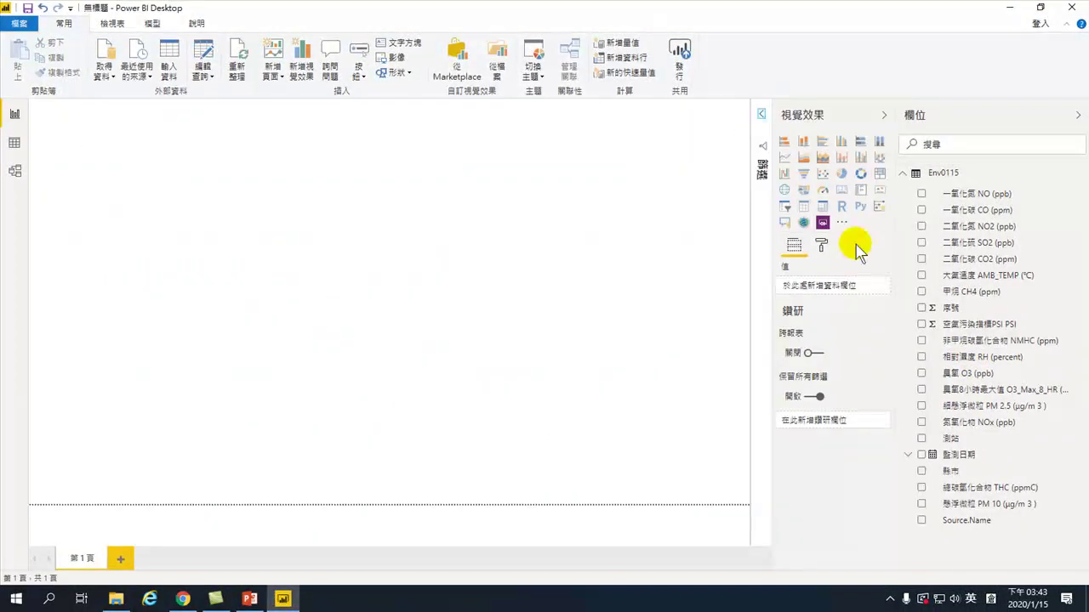
pyautogui.click(922, 473)
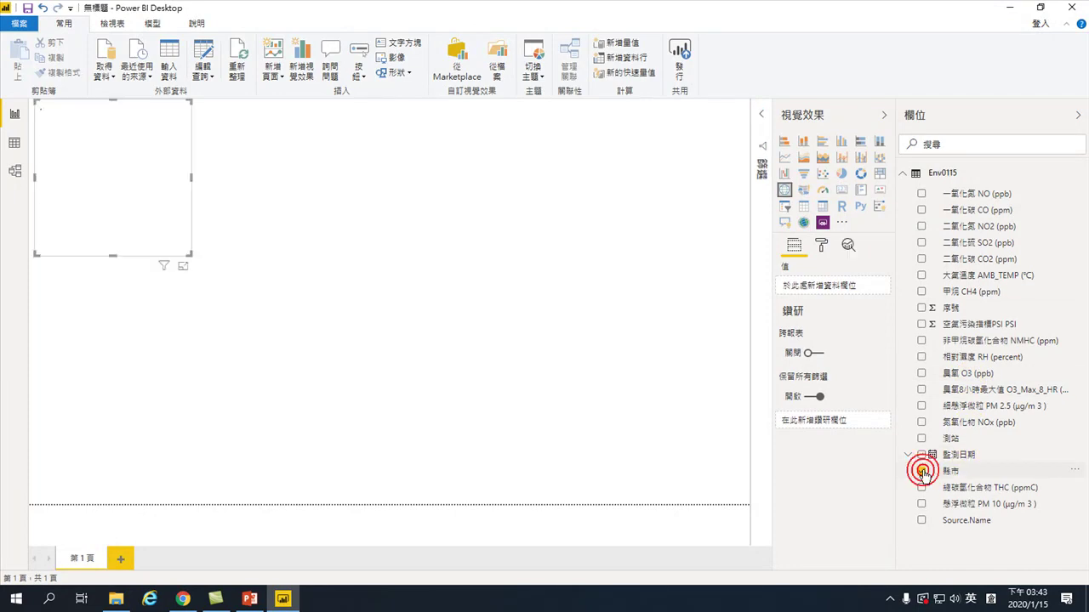
pyautogui.moveTo(189, 254); pyautogui.dragTo(722, 487)
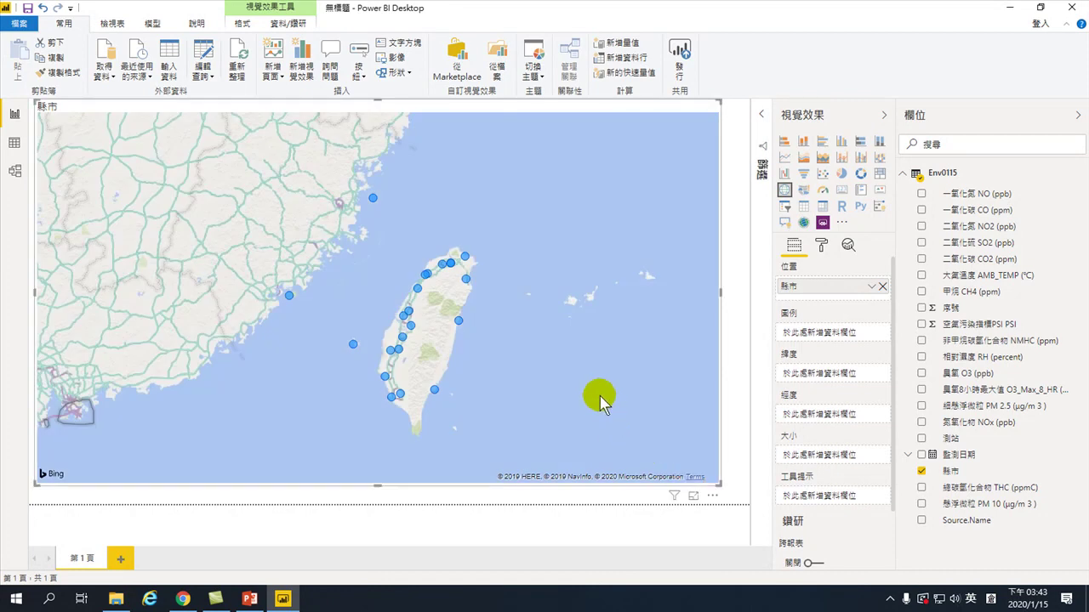
# - Convert the map to a clustered column chart with 細懸浮微粒 PM 2.5 as the value per 縣市
pyautogui.click(841, 143)
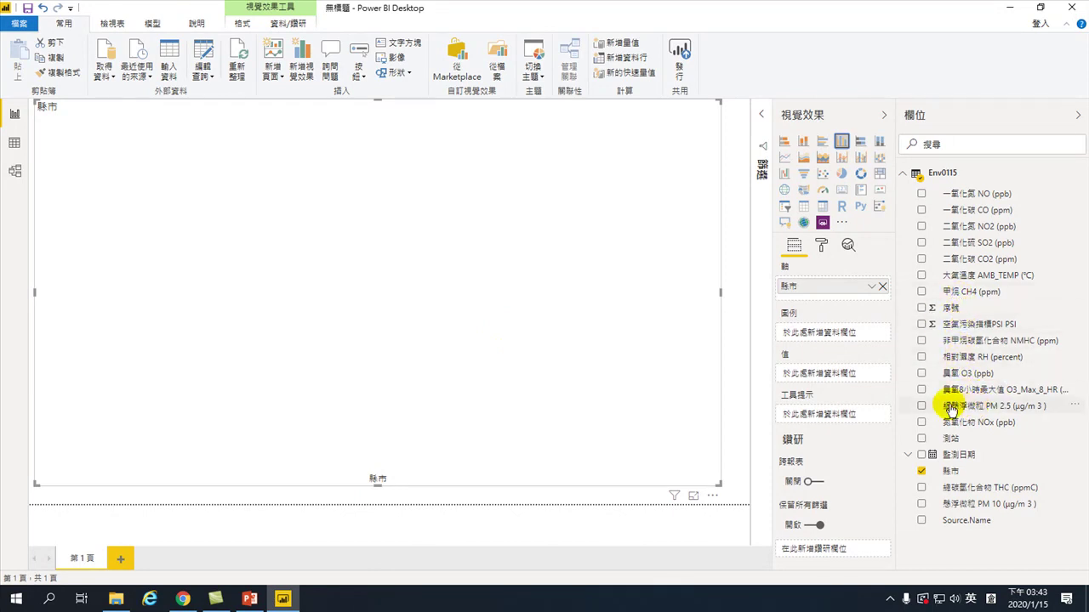
pyautogui.click(922, 406)
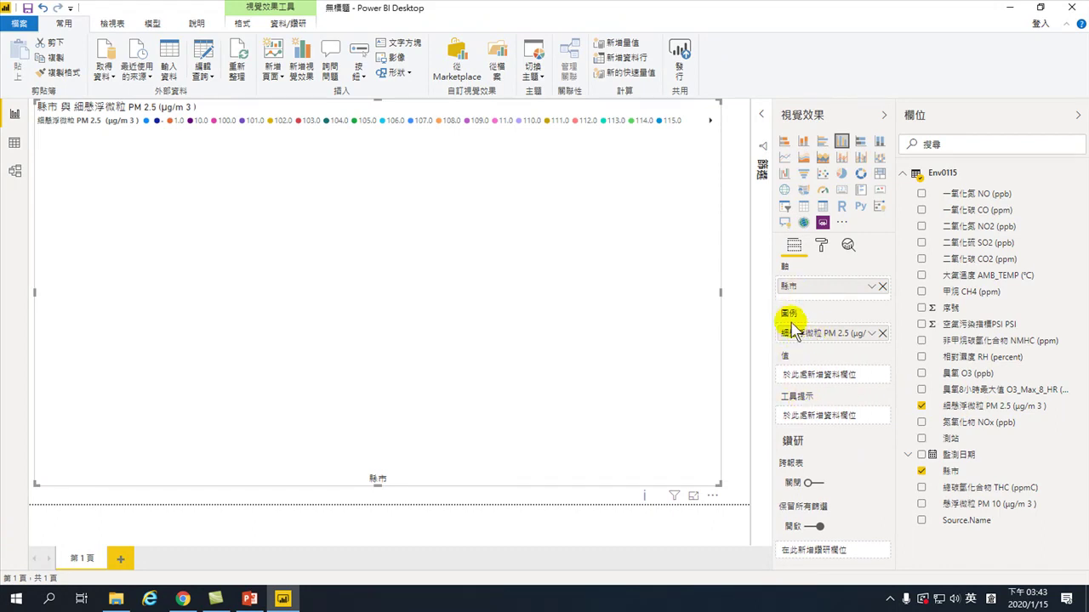
pyautogui.moveTo(818, 339); pyautogui.dragTo(825, 378)
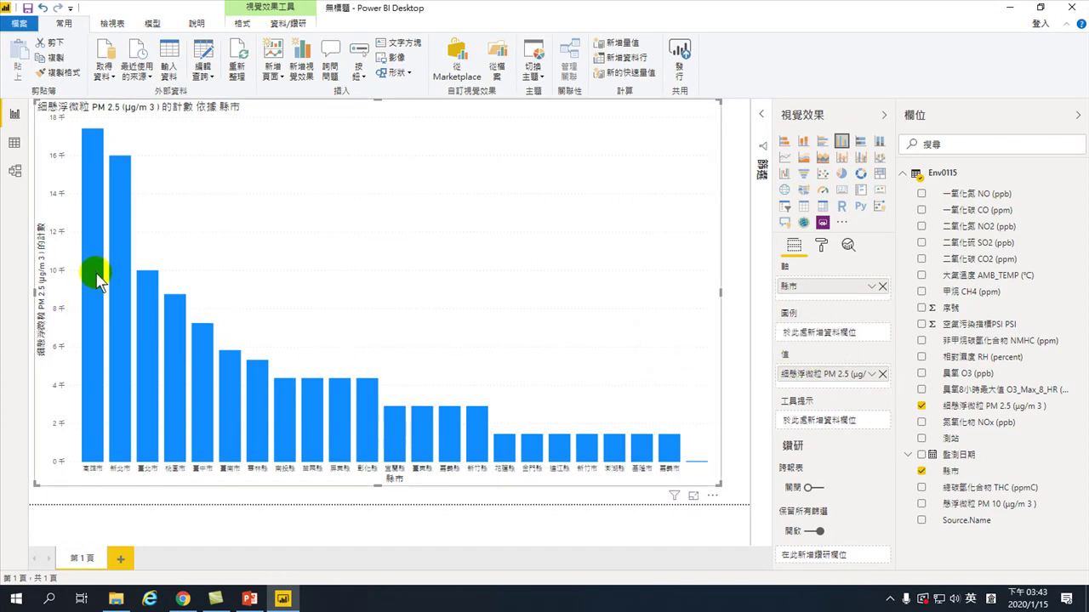
# - Examine the PM 2.5 bars of the first counties and compare them with the PM 2.5 column in the data table
pyautogui.moveTo(98, 281)
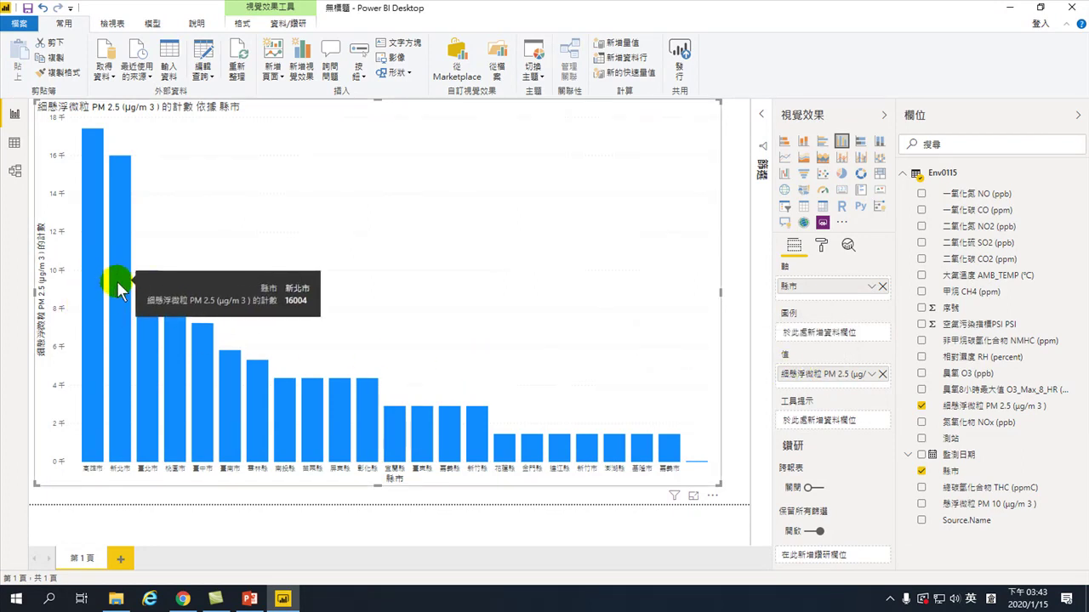
pyautogui.moveTo(151, 313)
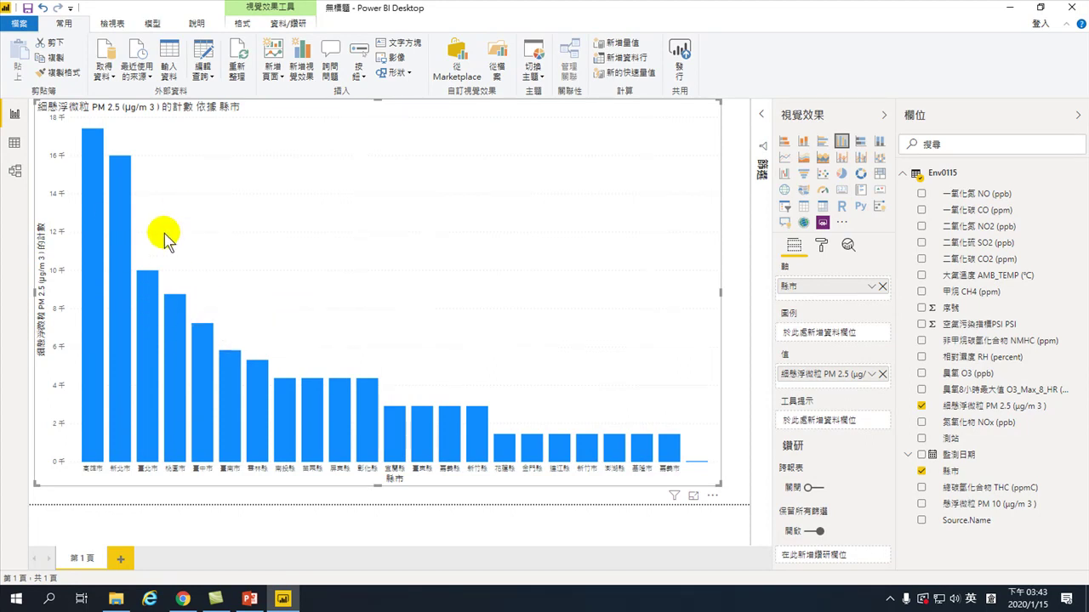
pyautogui.moveTo(97, 182)
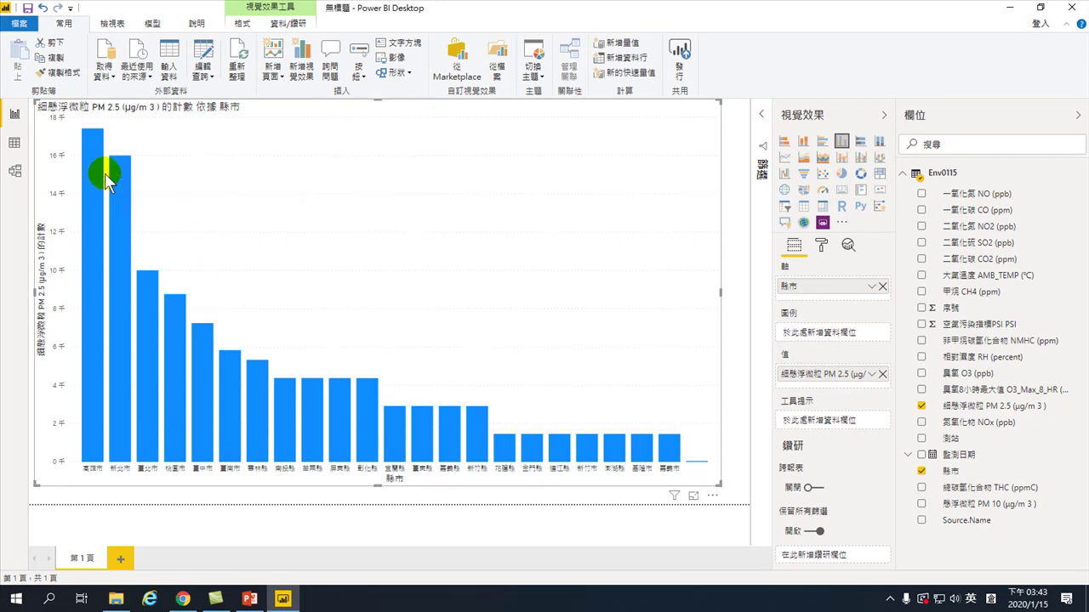
pyautogui.click(14, 143)
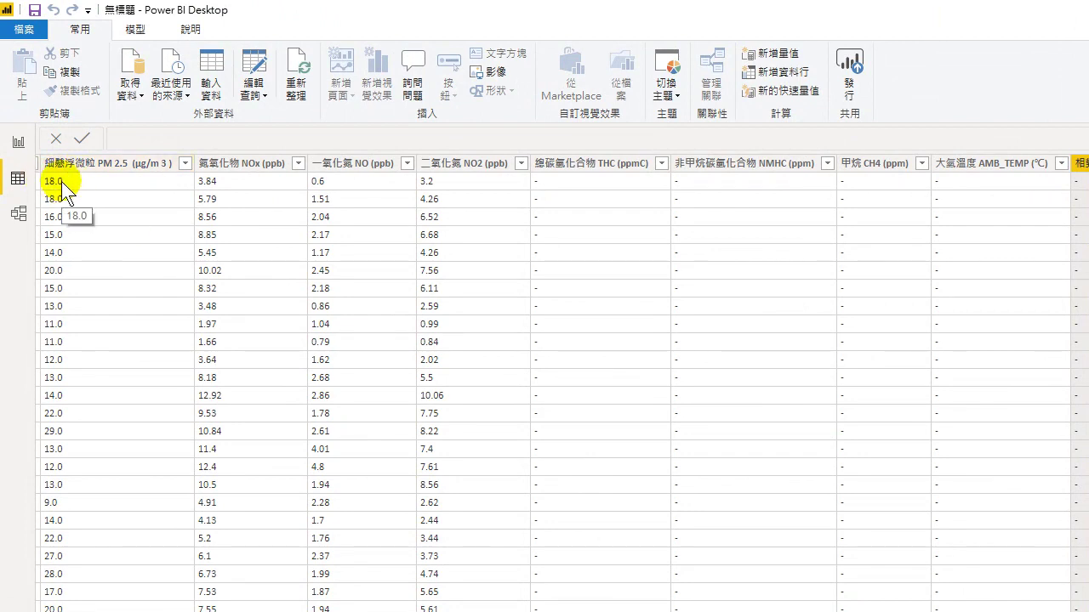
pyautogui.click(18, 142)
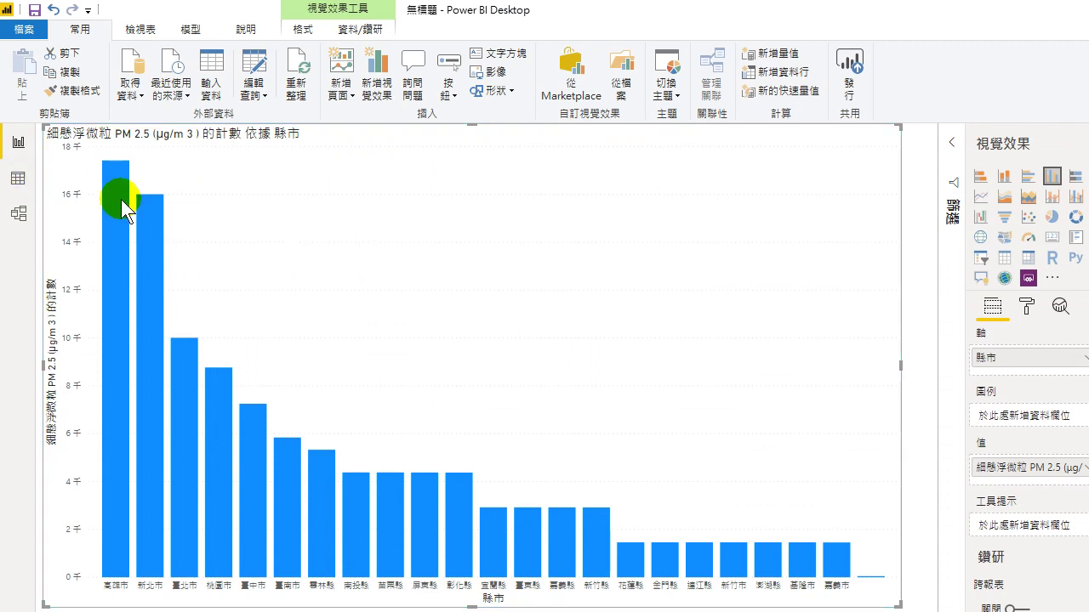
pyautogui.click(136, 226)
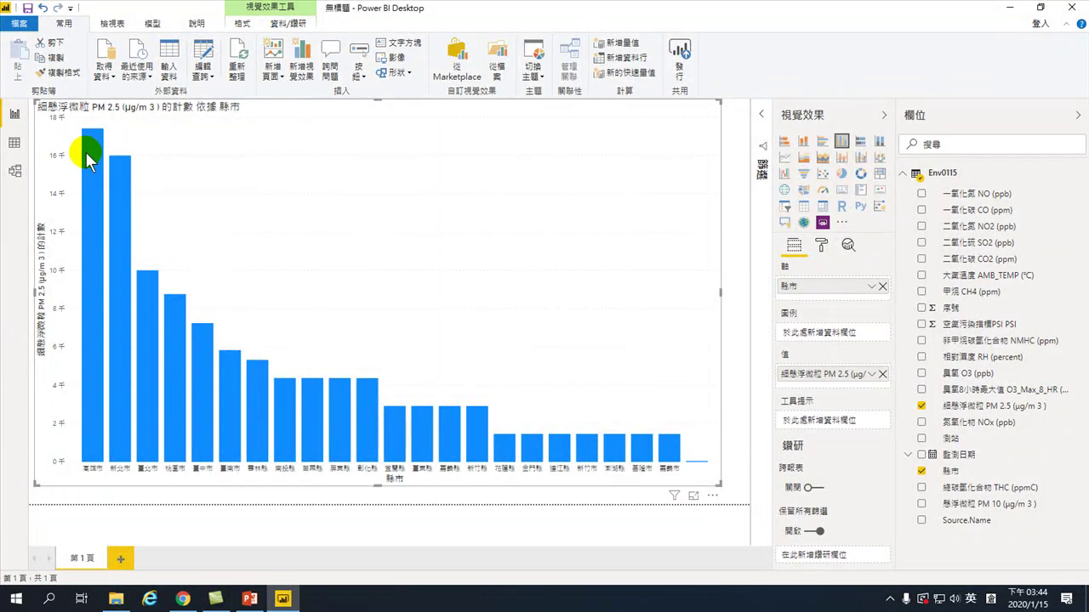
# - Check the first county's bar value and the summarization options offered for the 細懸浮微粒 PM 2.5 value
pyautogui.moveTo(90, 161)
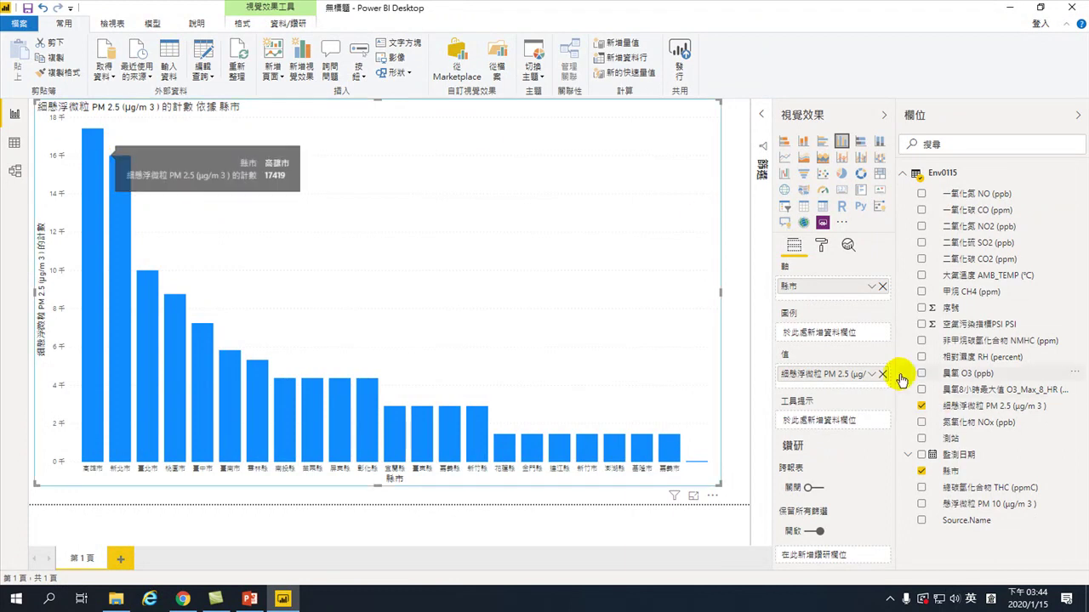
pyautogui.click(870, 374)
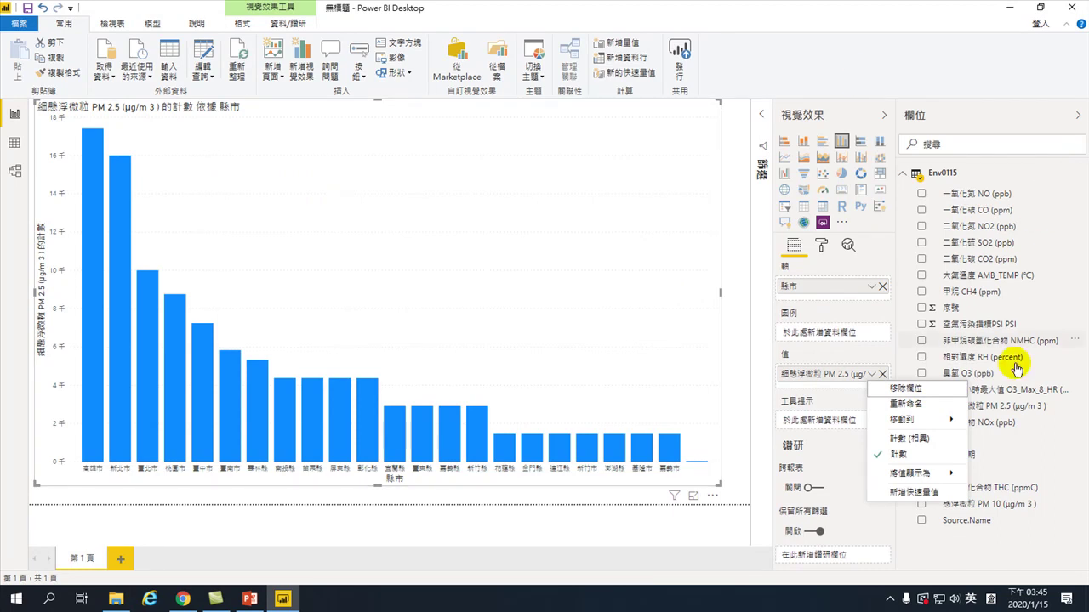
pyautogui.click(600, 274)
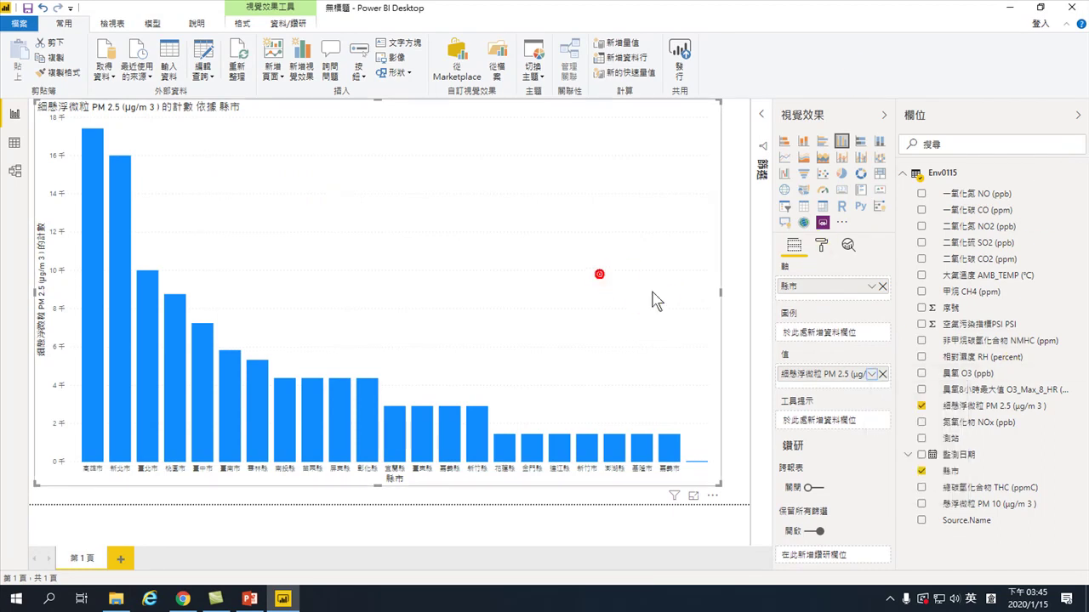
# - Select the 細懸浮微粒 PM 2.5 field and review its data type choices and its entries in the data table
pyautogui.click(962, 408)
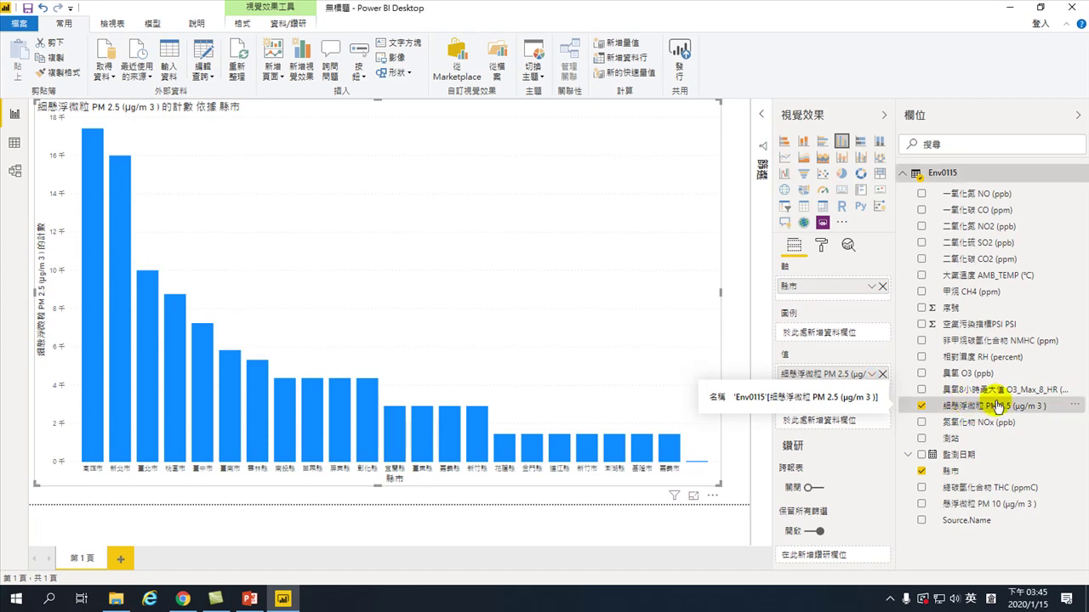
pyautogui.click(152, 24)
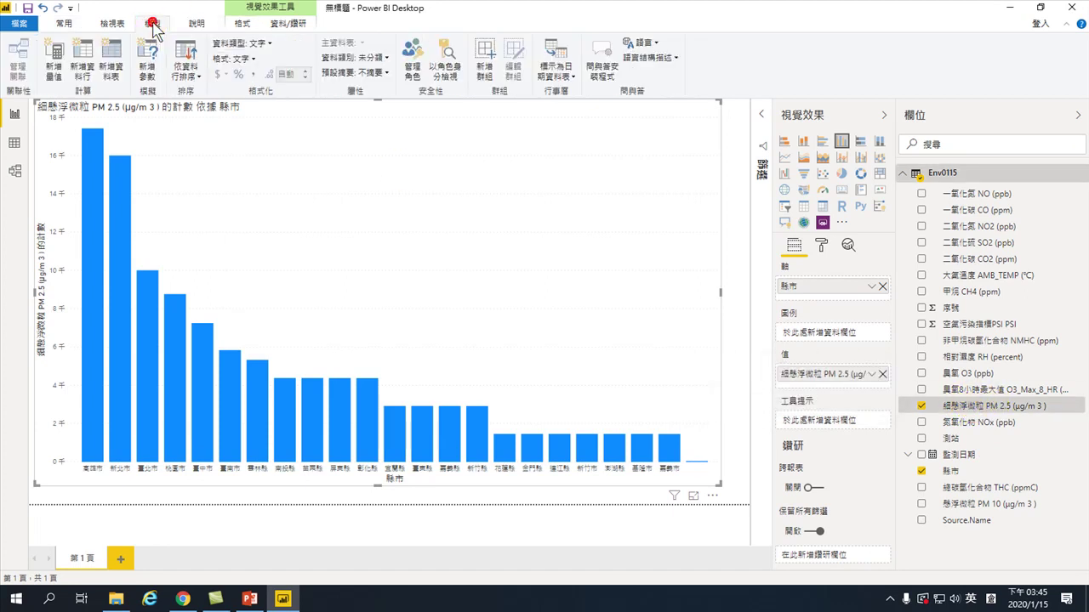
pyautogui.click(270, 46)
pyautogui.click(244, 60)
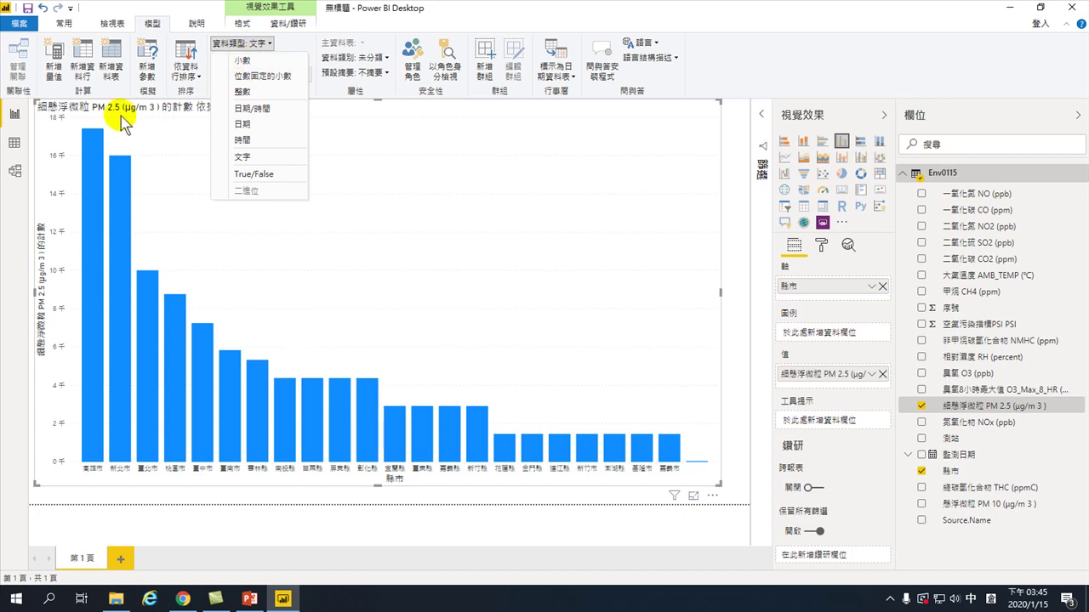
pyautogui.click(14, 144)
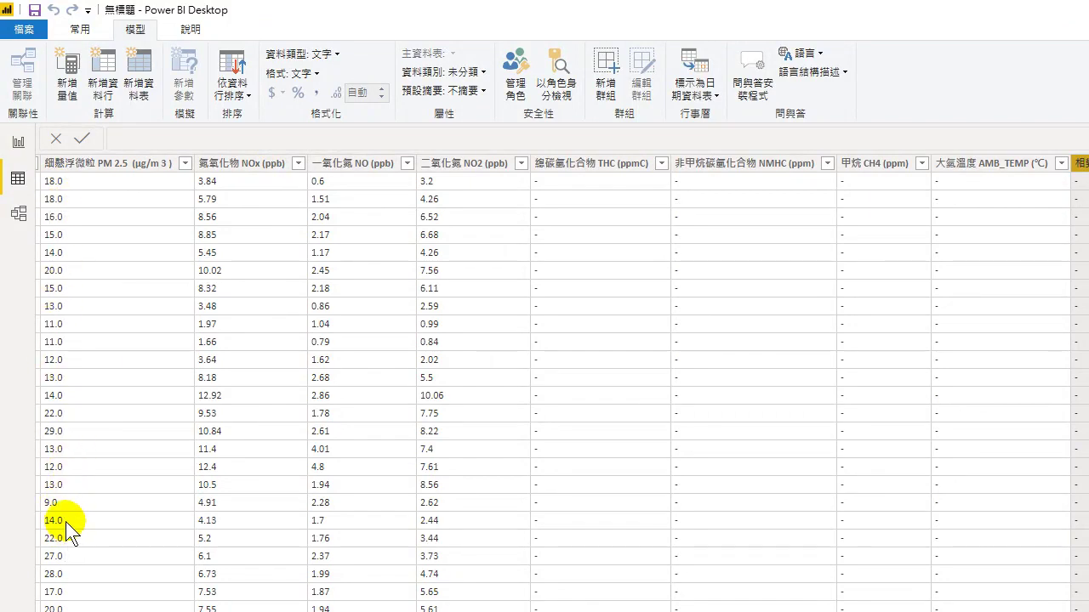
pyautogui.click(17, 141)
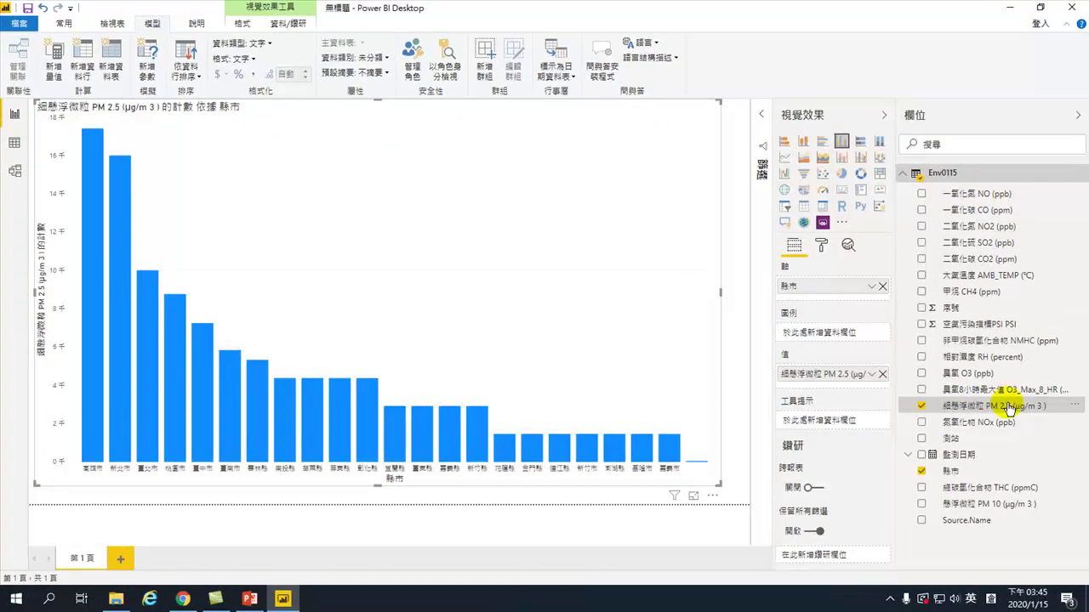
# - Try to change the 細懸浮微粒 PM 2.5 field's data type to 小數 in the report model
pyautogui.click(267, 43)
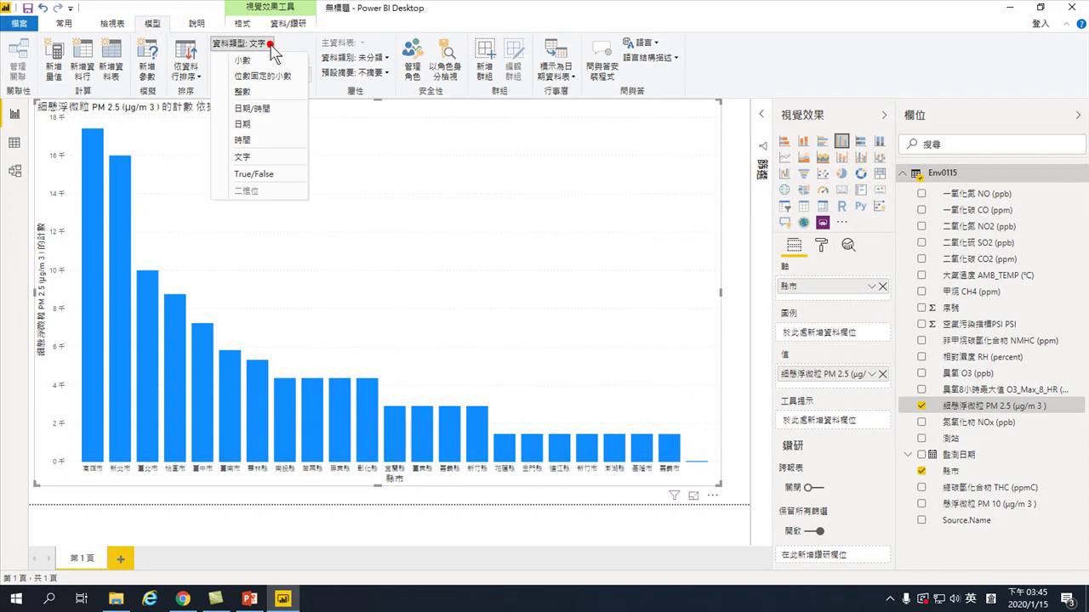
pyautogui.click(247, 62)
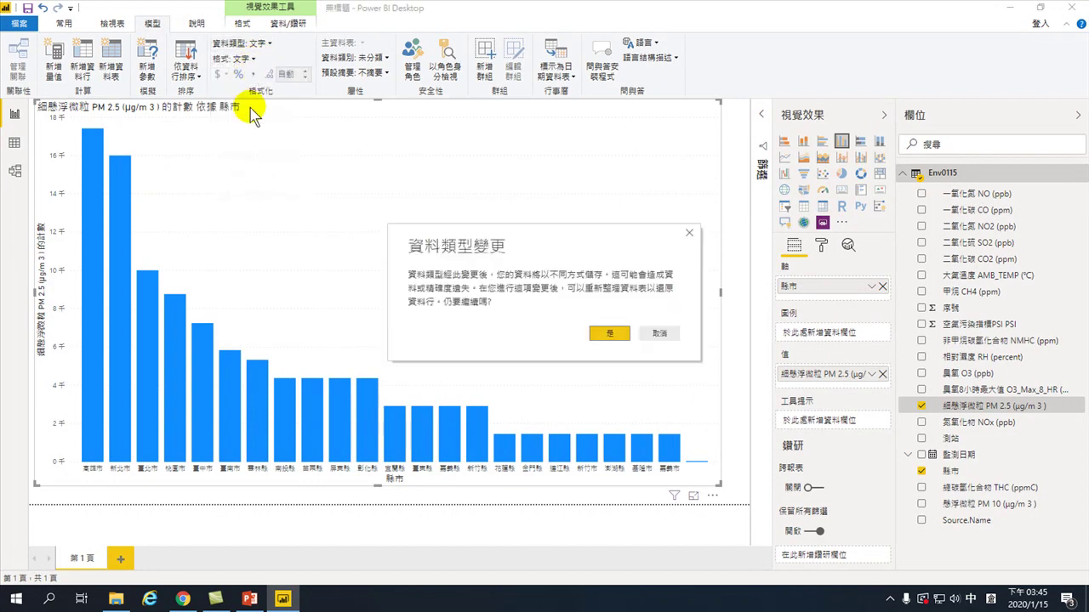
pyautogui.click(609, 334)
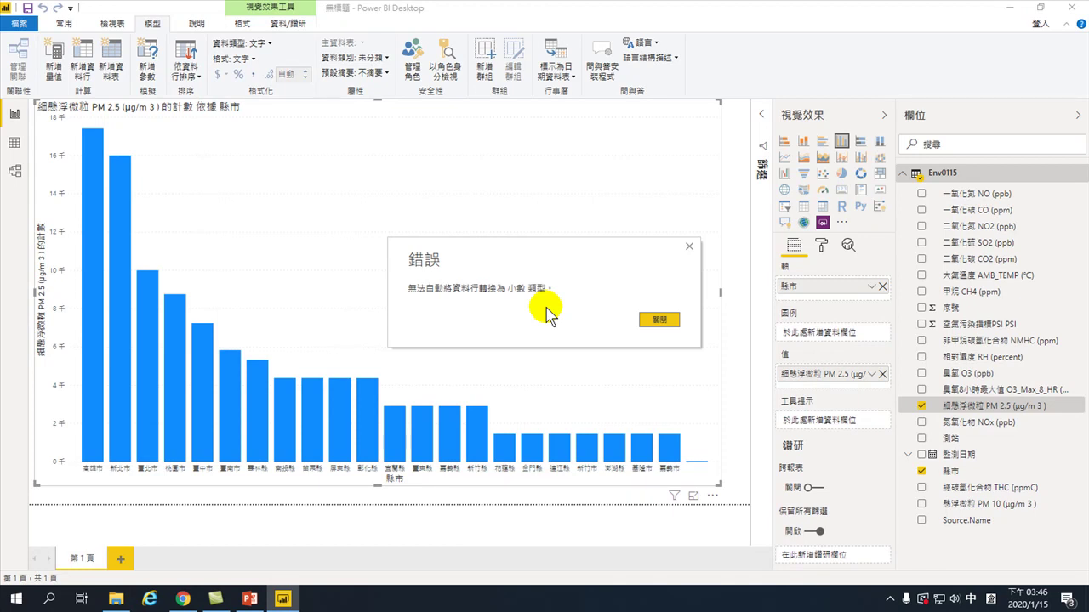
pyautogui.click(660, 319)
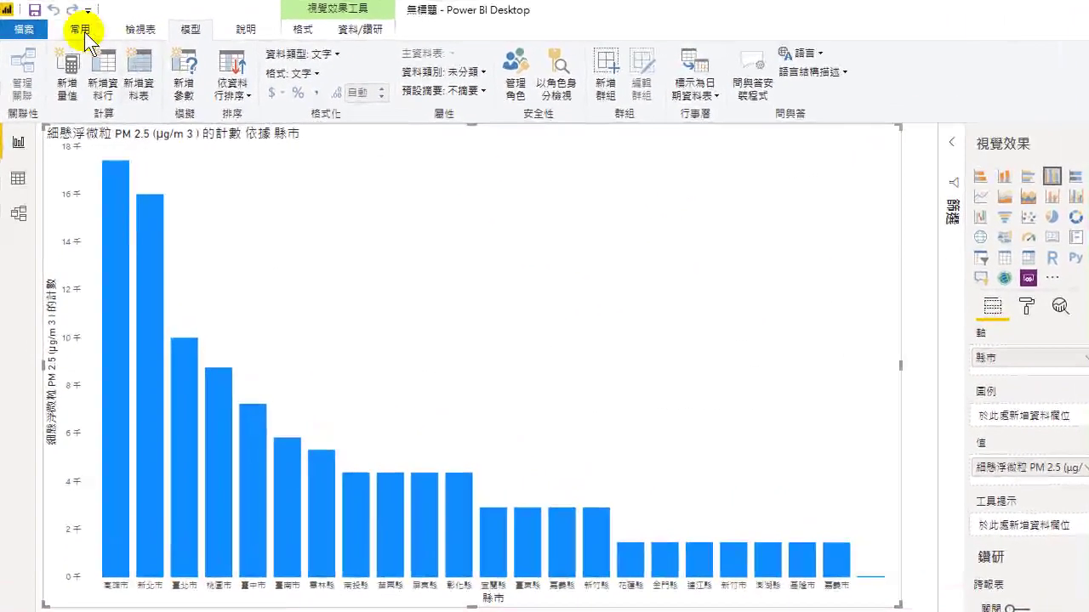
# - Open the Env0115 query in the Power Query editor and select the 細懸浮微粒 PM 2.5 column
pyautogui.click(65, 25)
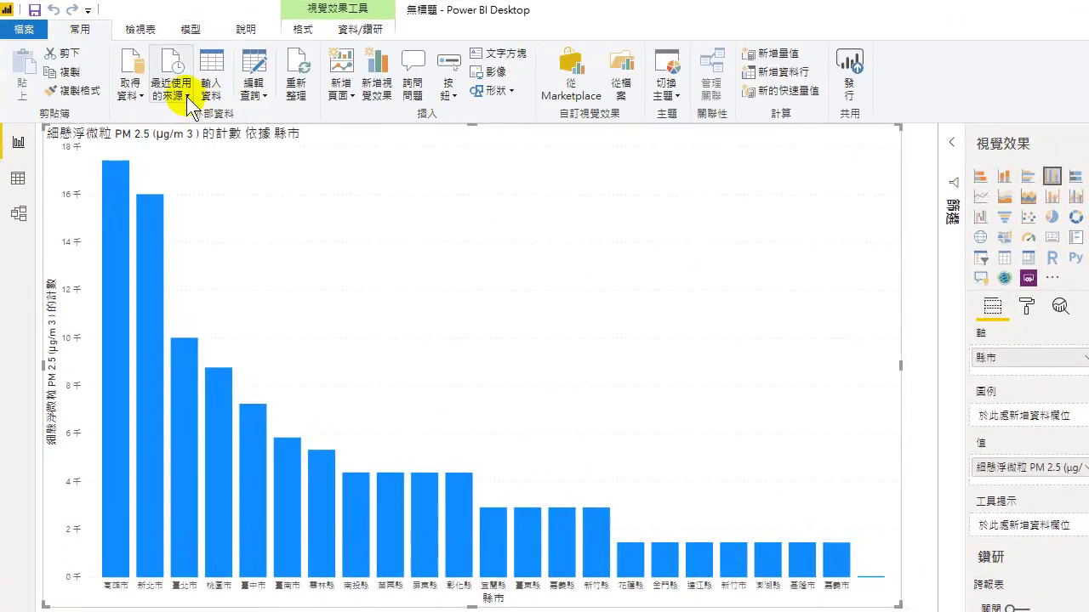
pyautogui.click(260, 96)
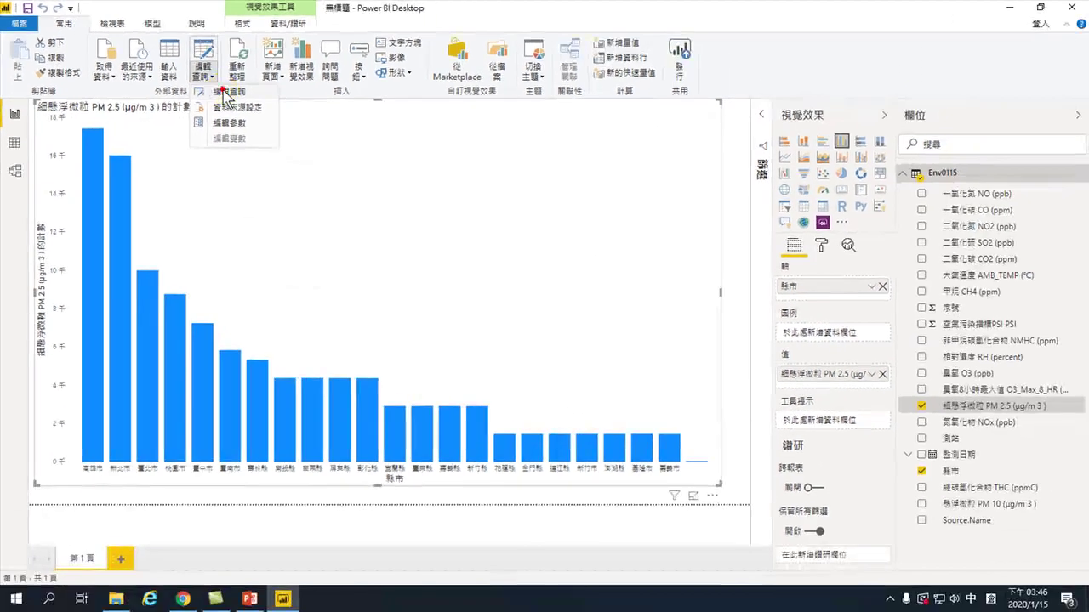
pyautogui.click(286, 114)
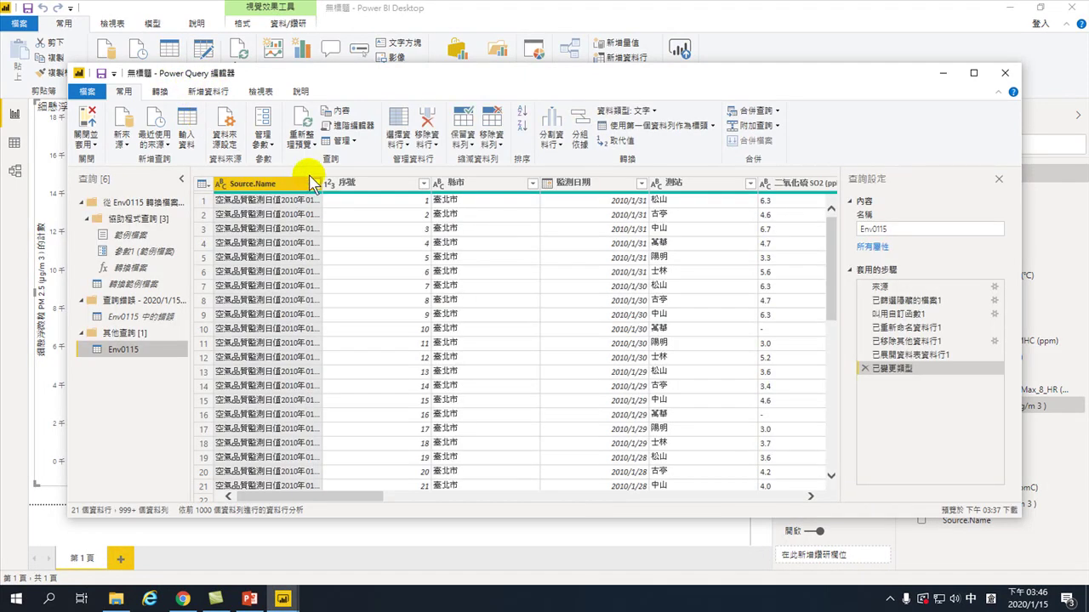
pyautogui.moveTo(338, 496); pyautogui.dragTo(531, 502)
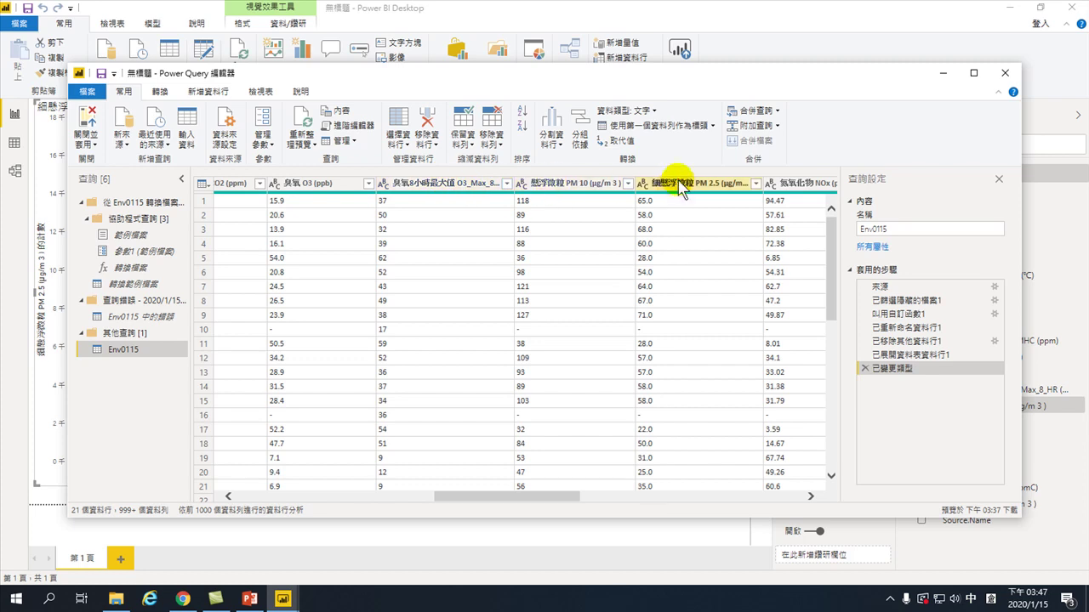
pyautogui.click(678, 185)
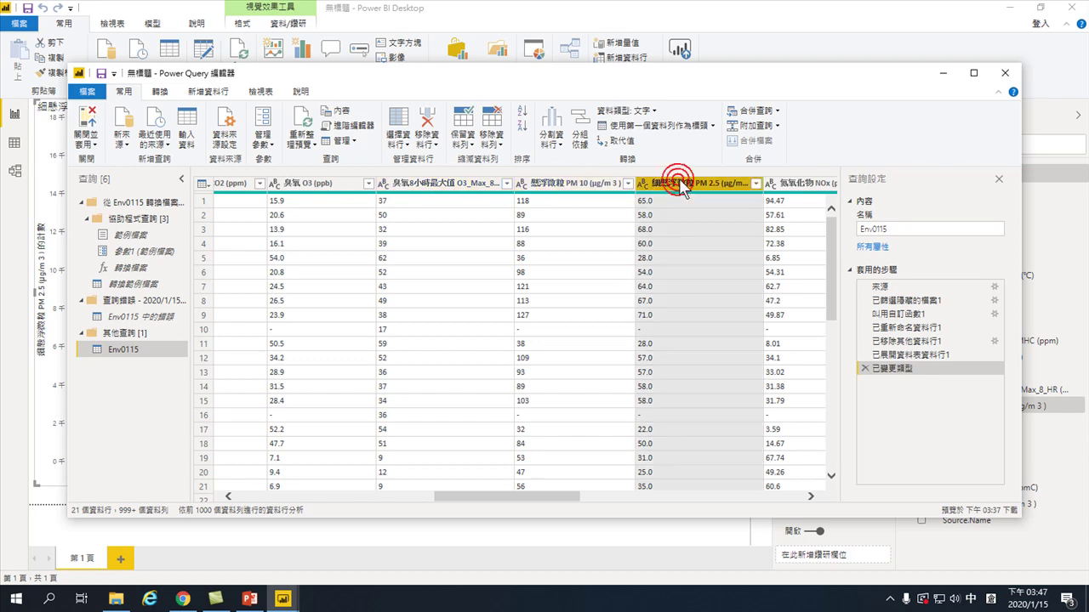
# - Change the data type of the selected 細懸浮微粒 PM 2.5 column to 小數
pyautogui.click(162, 92)
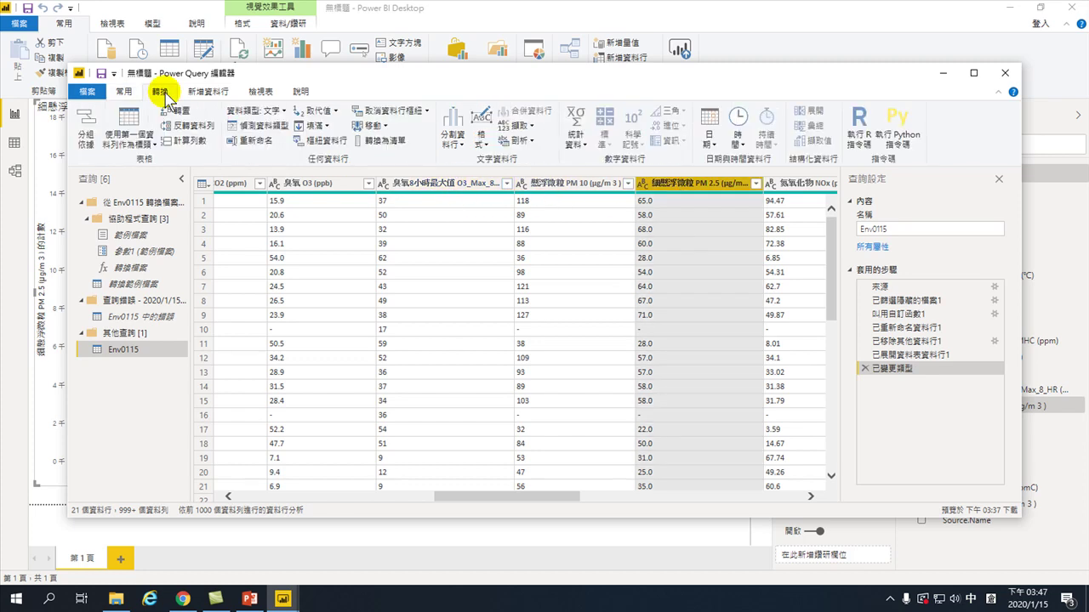
pyautogui.click(277, 110)
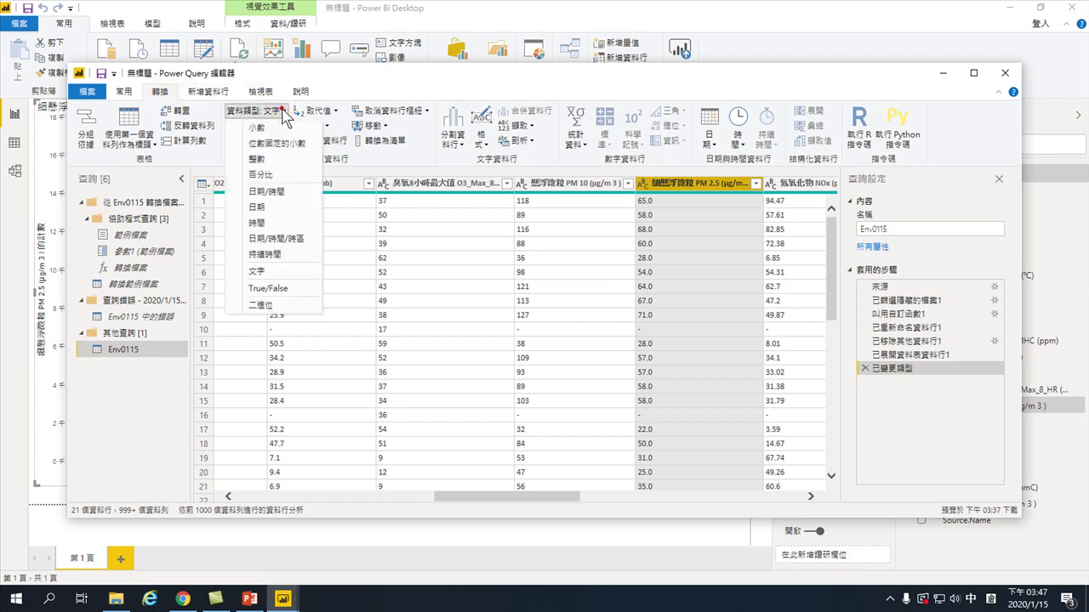
pyautogui.click(270, 128)
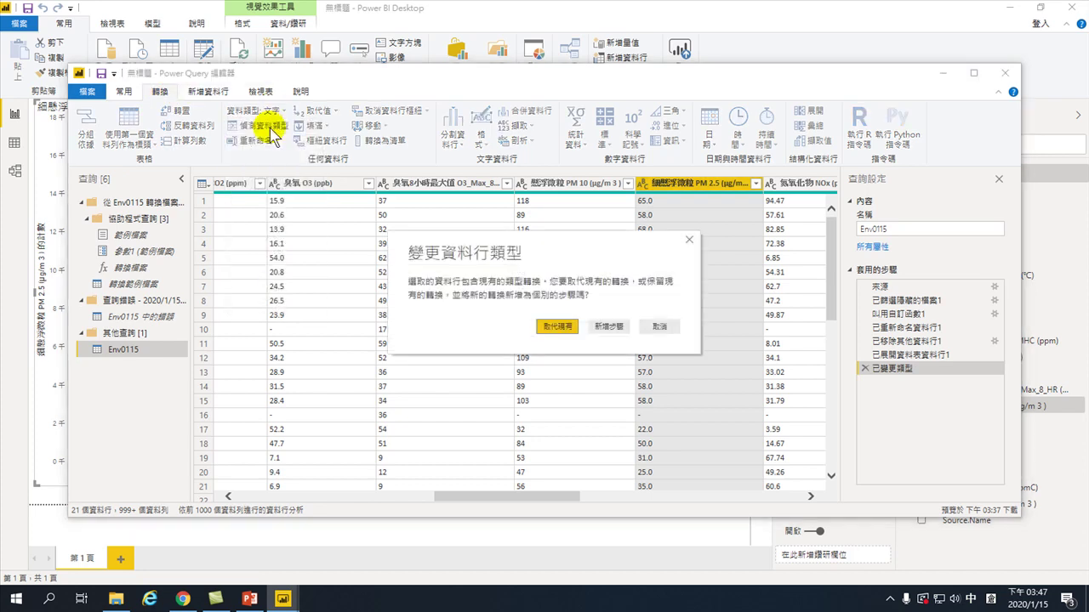